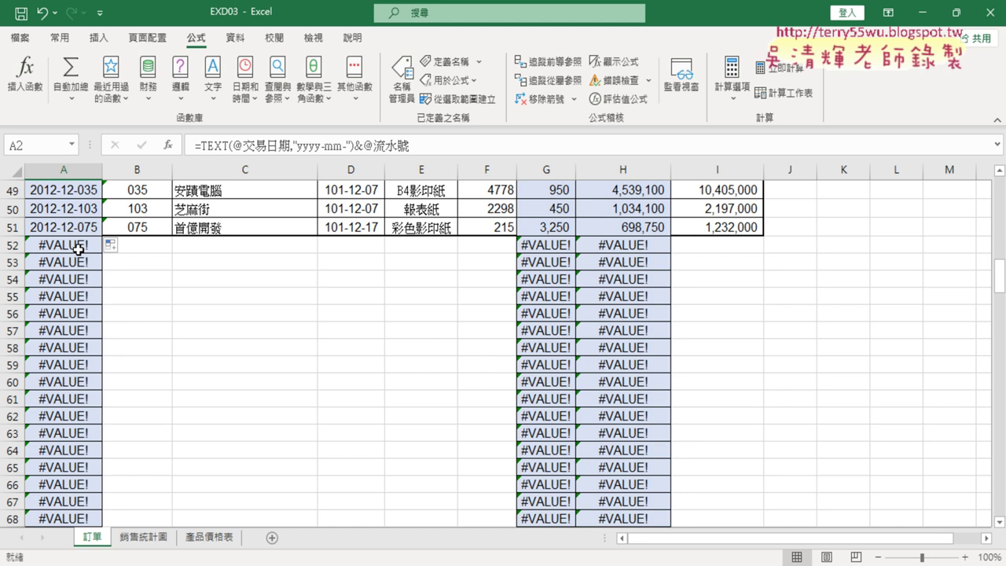
Inspect the #VALUE! errors below the table and review the order-number column A
left_click(66, 245)
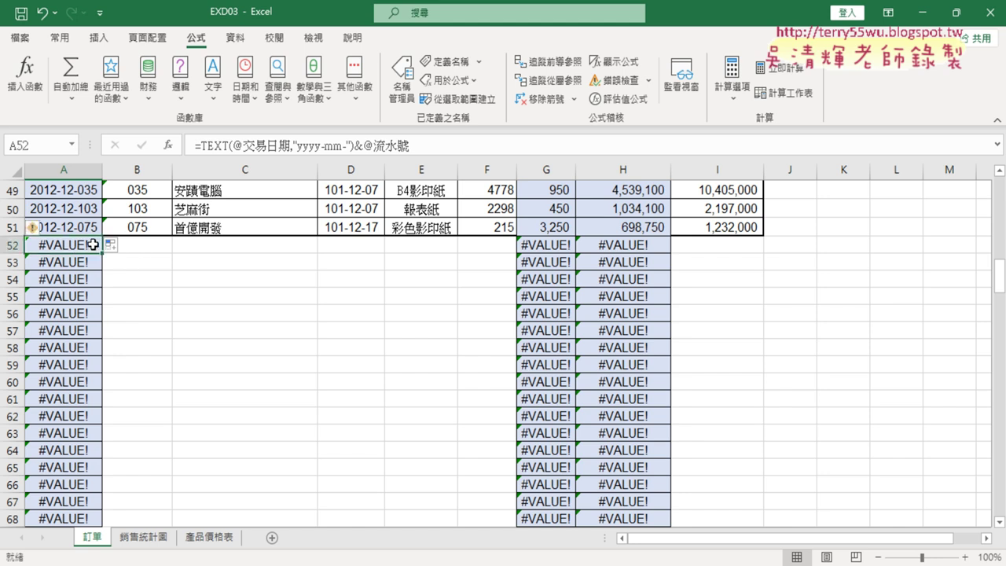
scroll(86, 240, "up", 6)
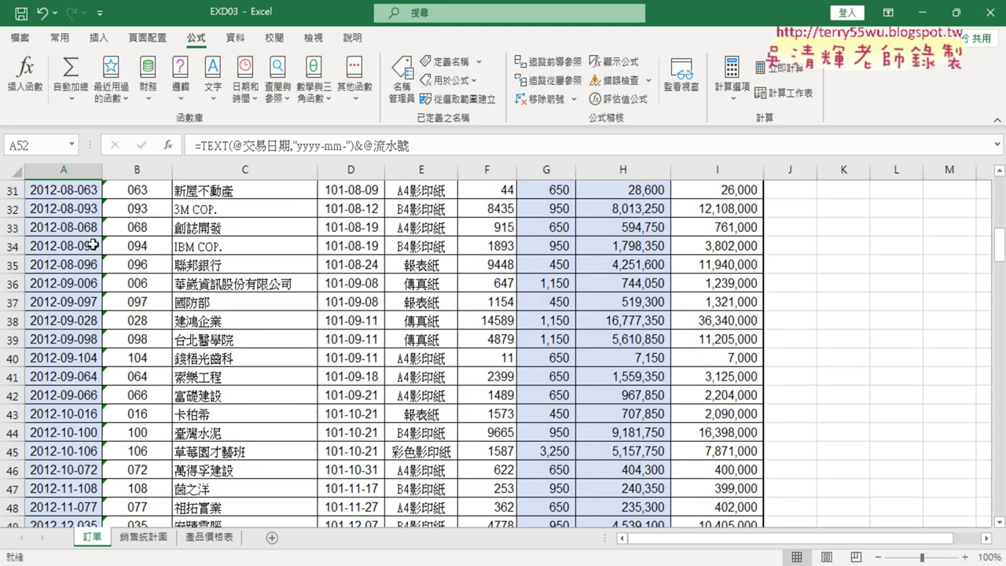
scroll(82, 235, "up", 10)
scroll(75, 234, "up", 1)
left_click(73, 232)
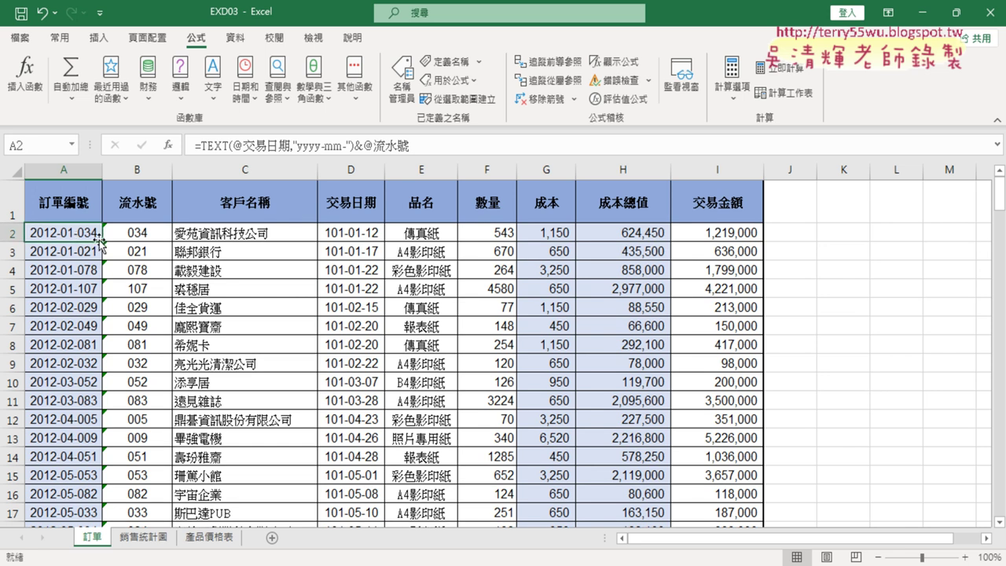
key("ctrl+space")
scroll(74, 320, "down", 5)
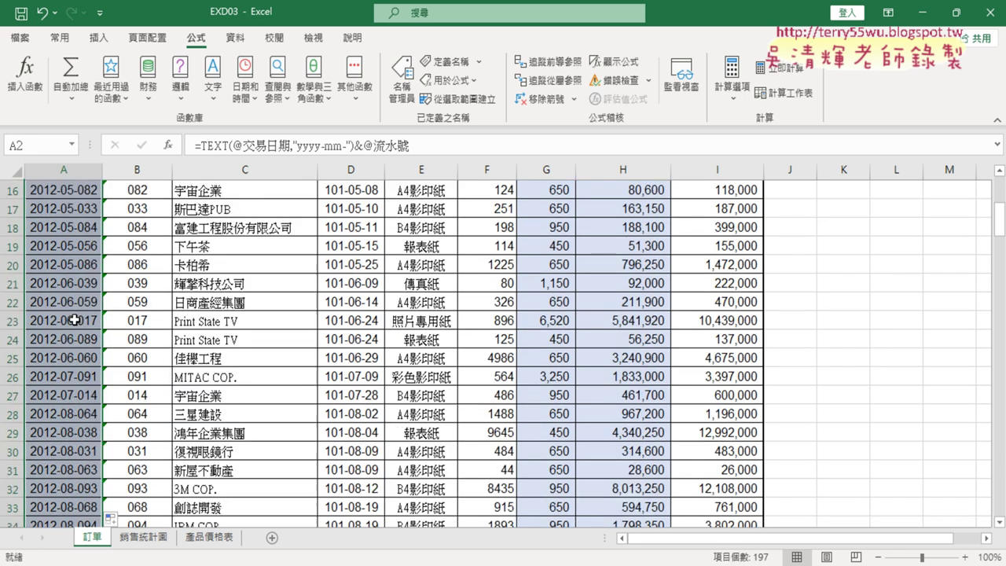
scroll(74, 319, "down", 8)
scroll(75, 314, "down", 3)
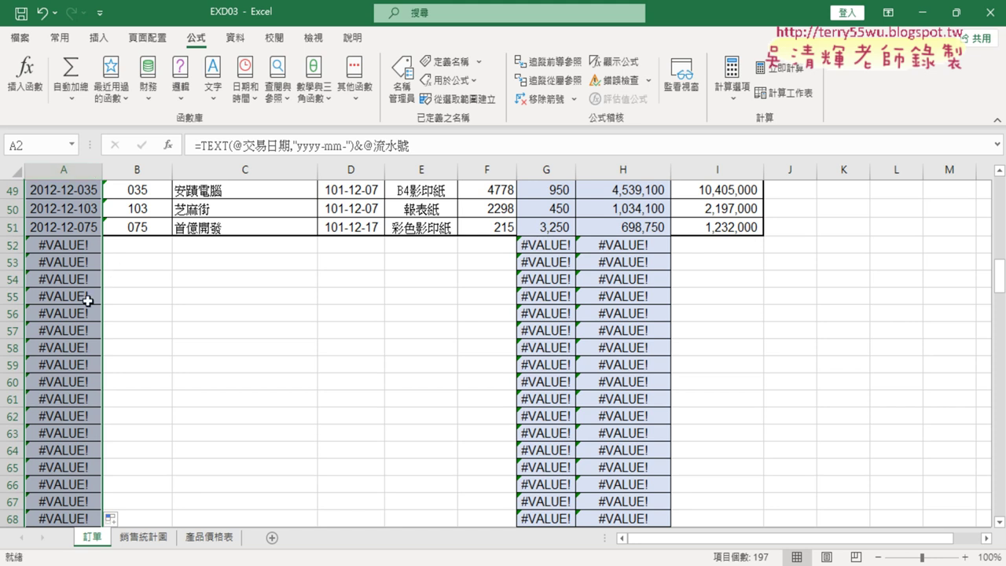
scroll(87, 300, "up", 8)
scroll(87, 300, "up", 8)
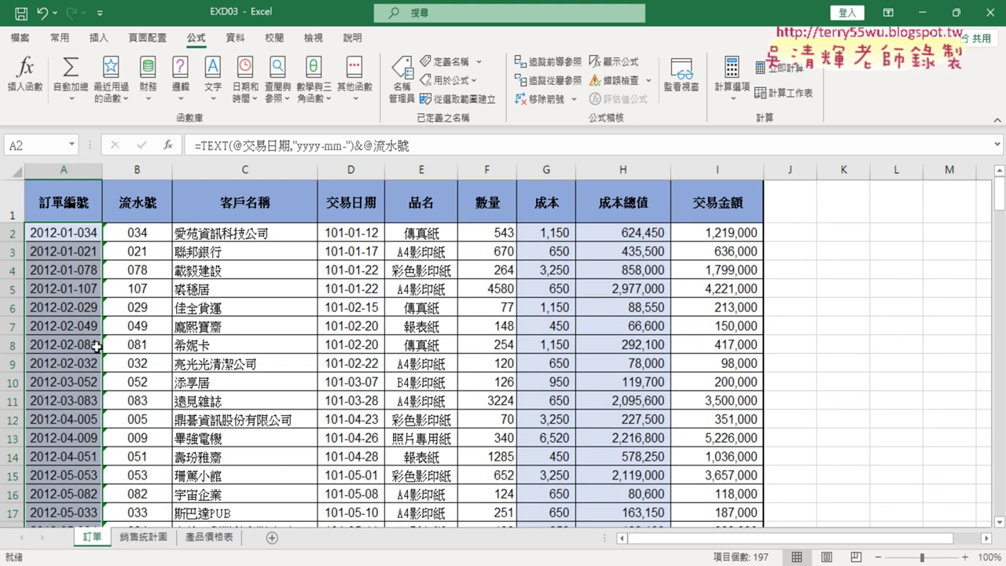
scroll(98, 393, "down", 4)
scroll(98, 393, "up", 4)
Copy A2's TEXT order-number formula down to A51
left_click(102, 245)
left_click_drag(104, 245, 105, 118)
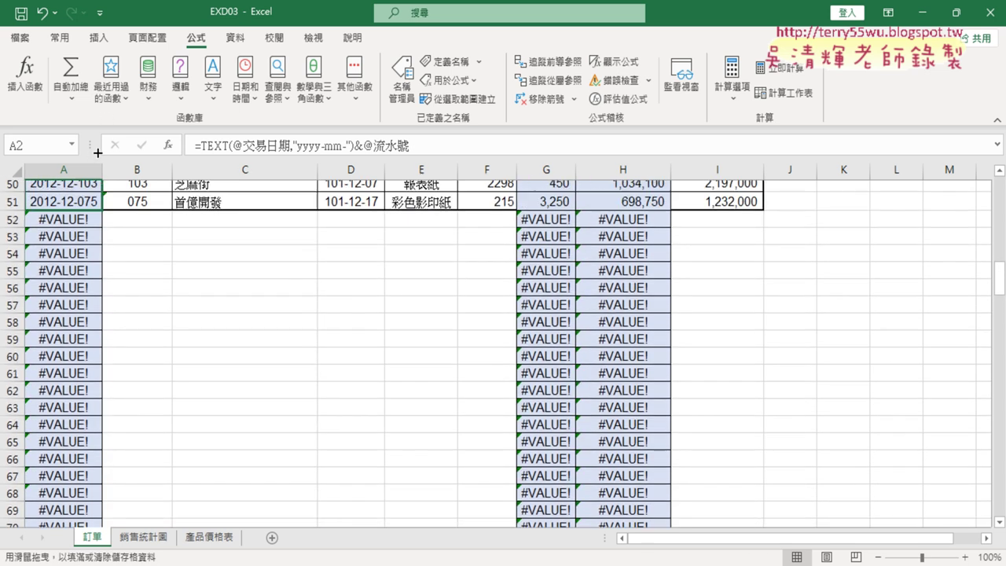
left_click_drag(105, 118, 100, 293)
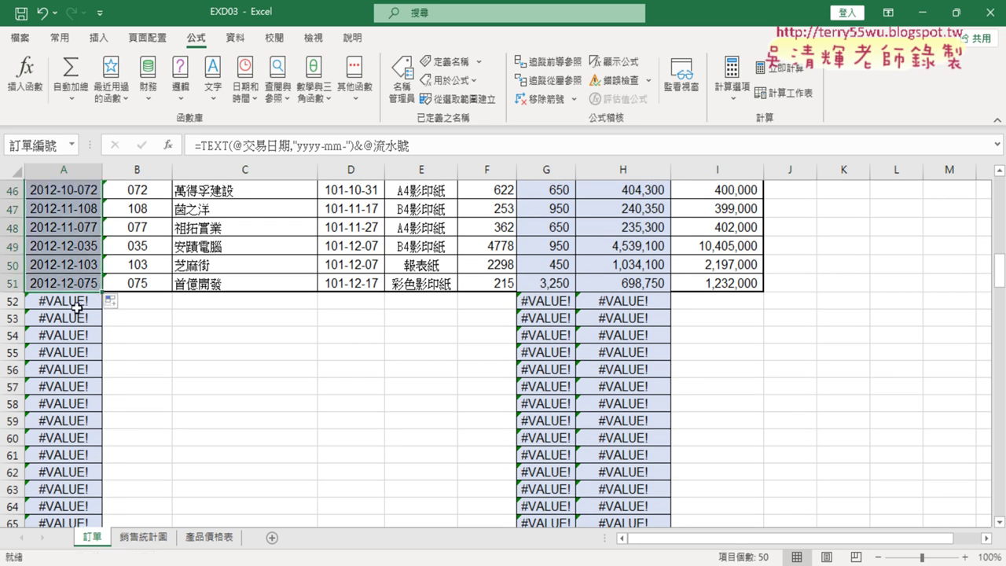
Clear All on the leftover #VALUE! cells in column A below row 51
left_click(75, 301)
key("ctrl+shift+Down")
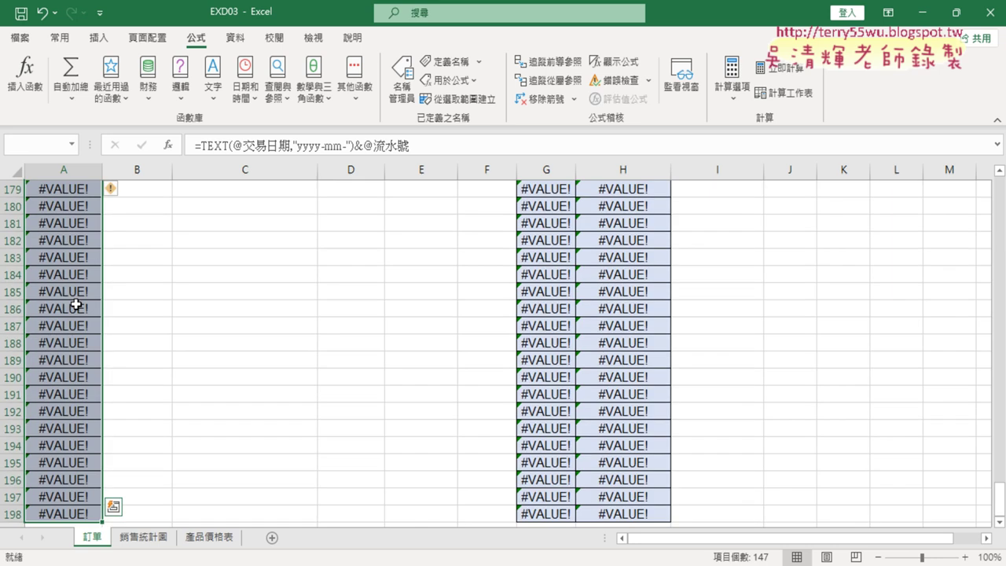
key("Delete")
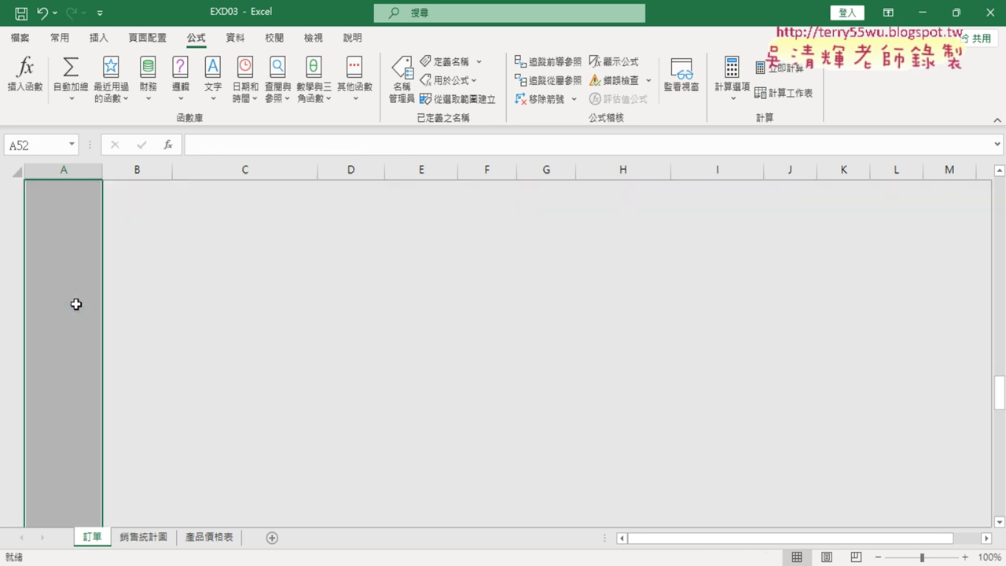
scroll(76, 303, "up", 20)
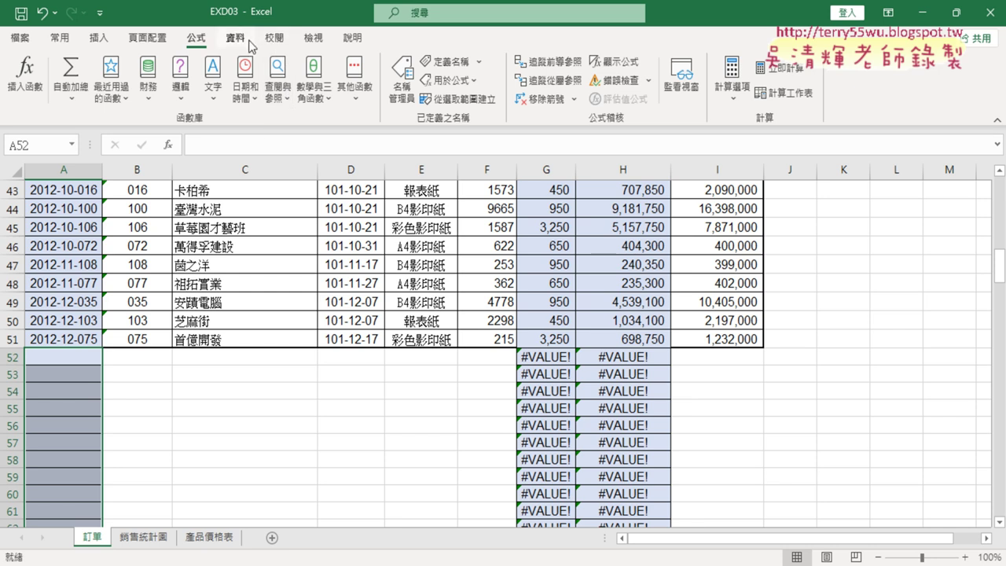
left_click(59, 37)
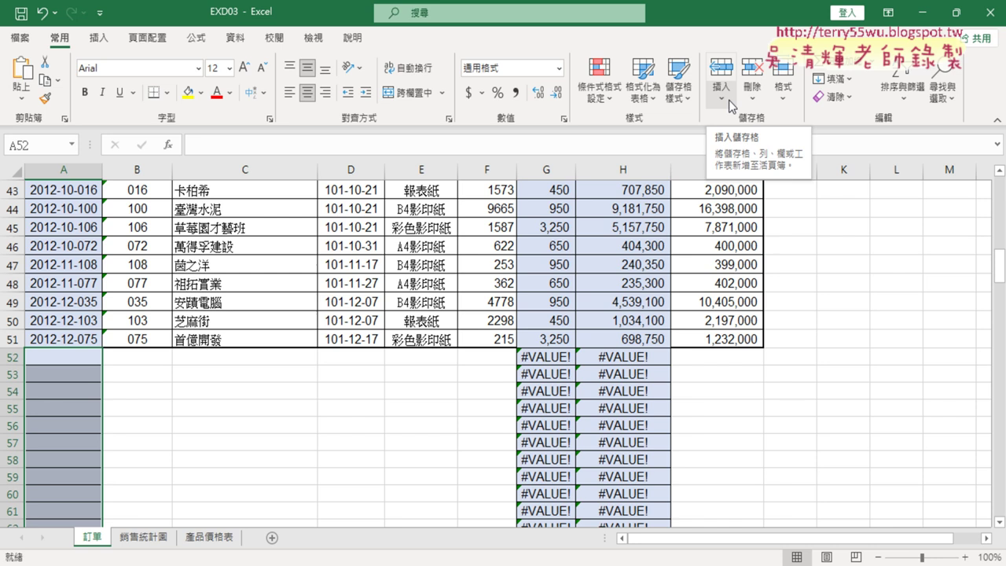
left_click(836, 97)
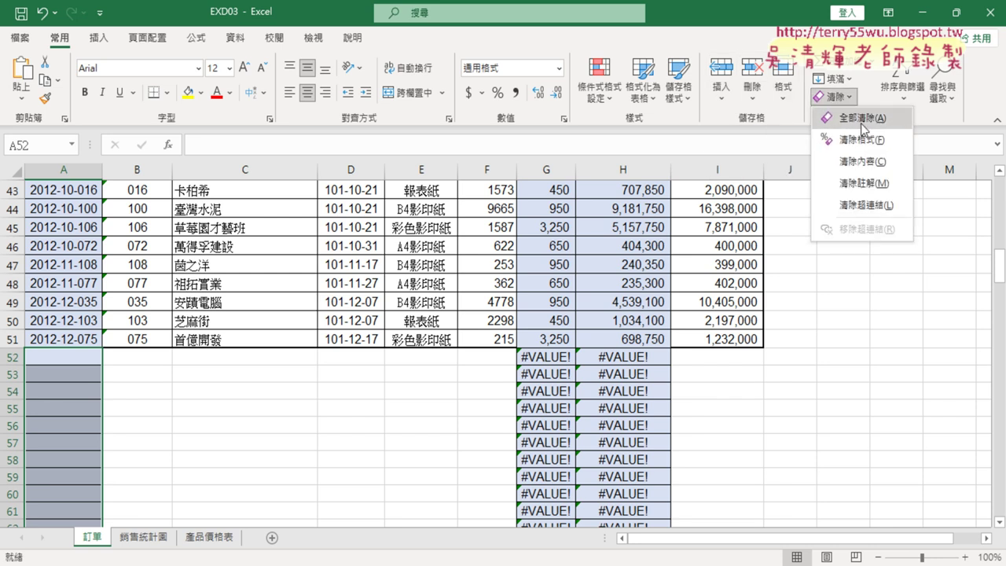
left_click(861, 118)
left_click(274, 431)
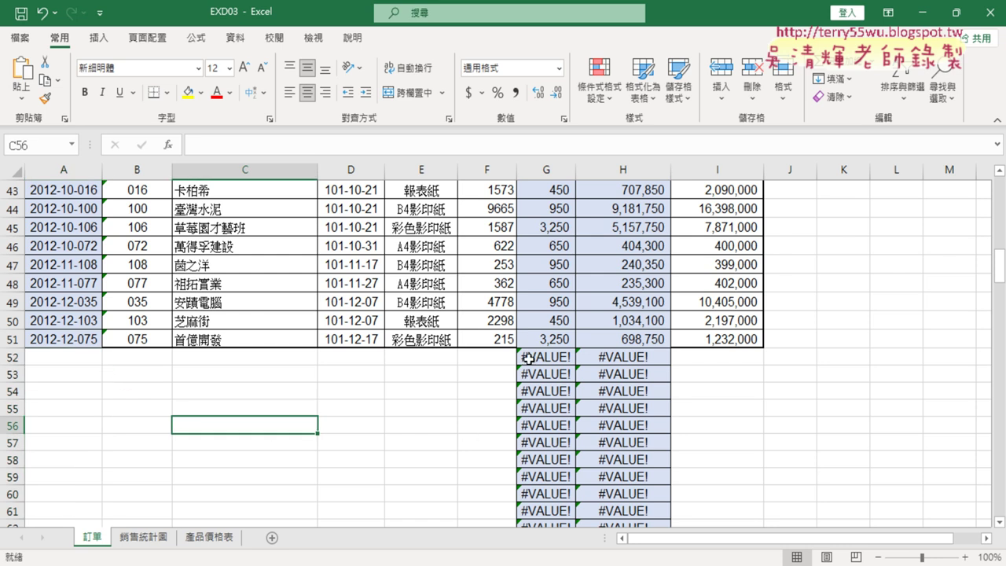
Clear All on the leftover #VALUE! cells in columns G and H below row 51
left_click_drag(528, 357, 634, 356)
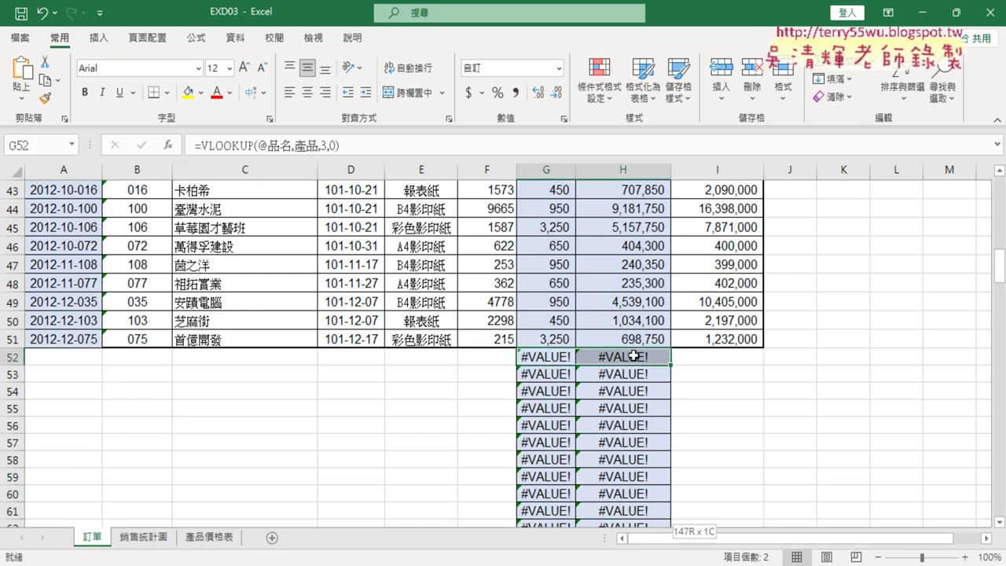
key("ctrl+shift+Down")
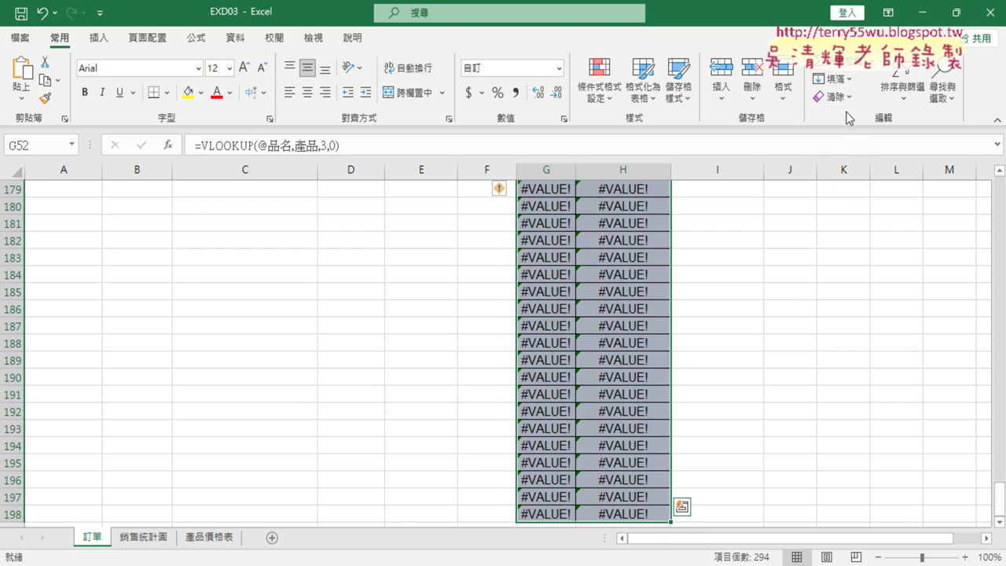
left_click(835, 97)
left_click(857, 122)
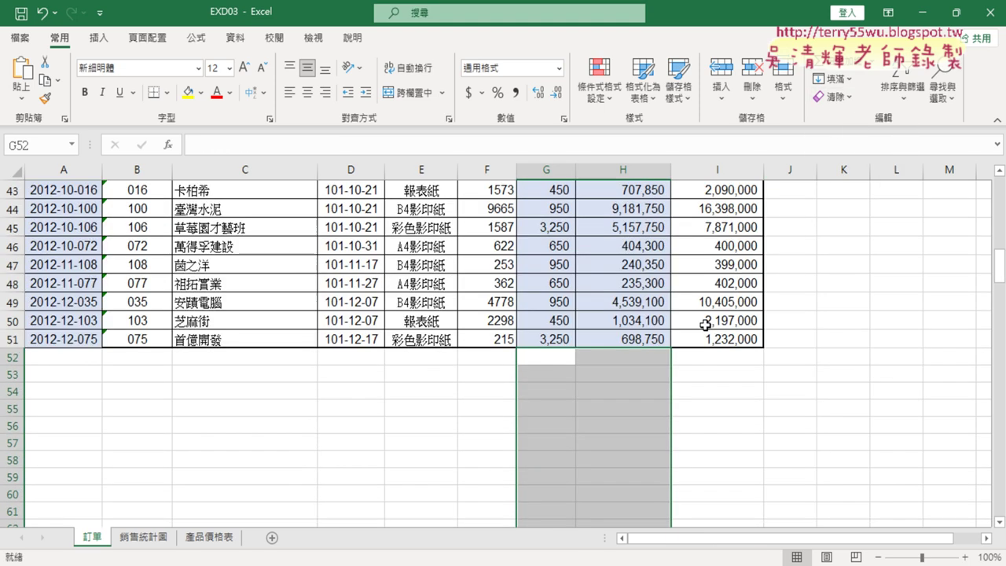
scroll(702, 321, "up", 3)
scroll(681, 364, "up", 6)
scroll(628, 314, "up", 5)
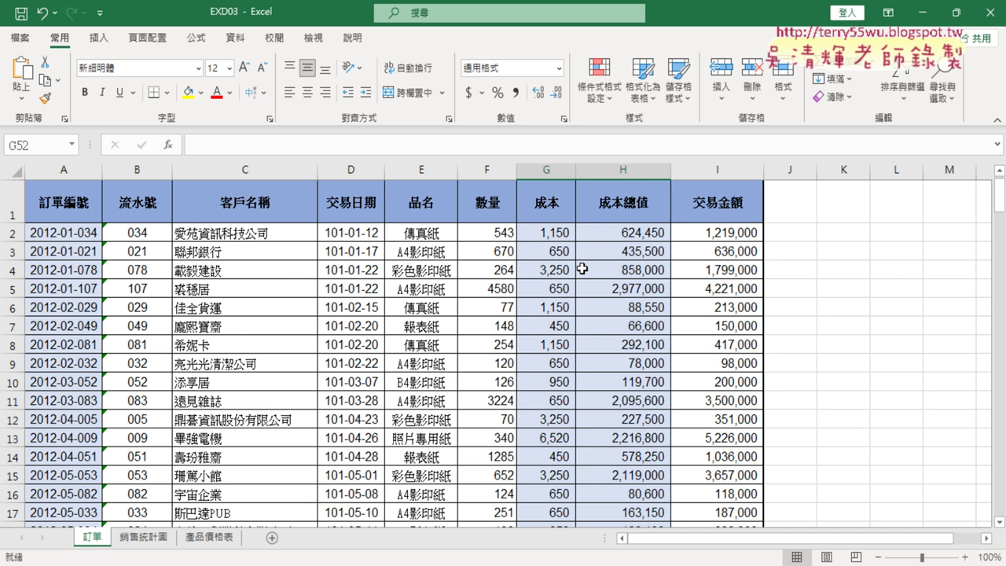
left_click(560, 236)
double_click(577, 243)
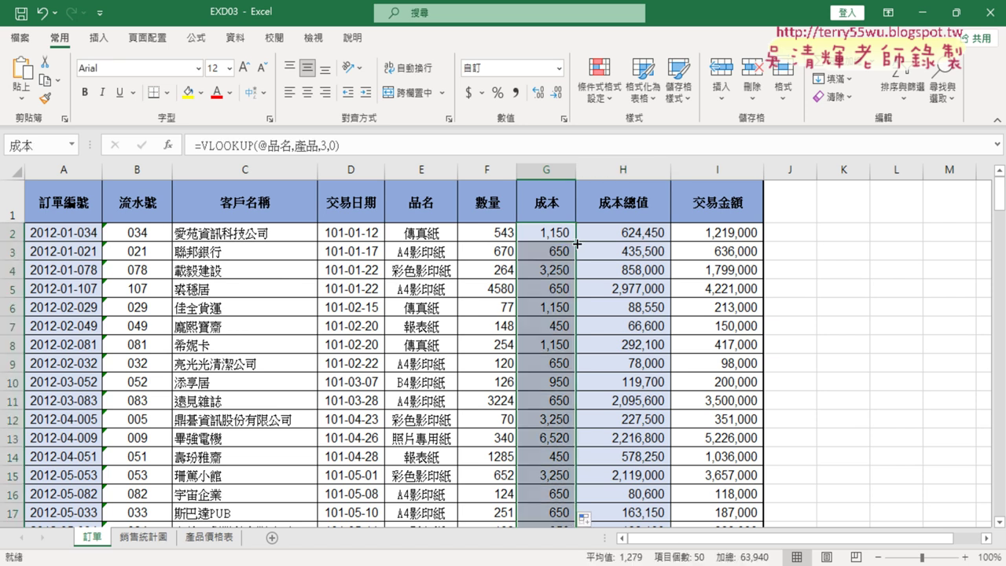
scroll(576, 243, "down", 8)
scroll(577, 244, "down", 8)
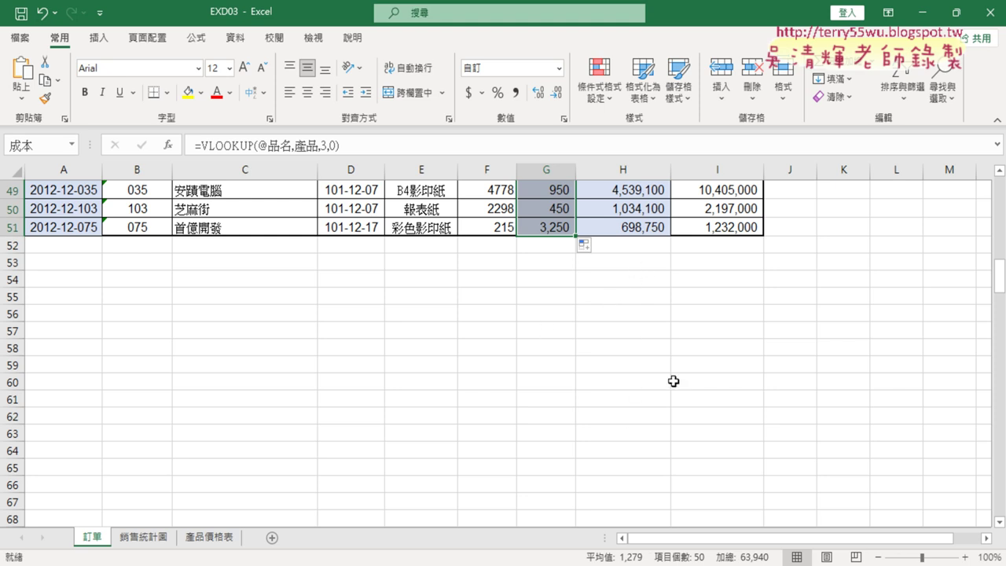
scroll(673, 381, "up", 8)
scroll(674, 382, "up", 8)
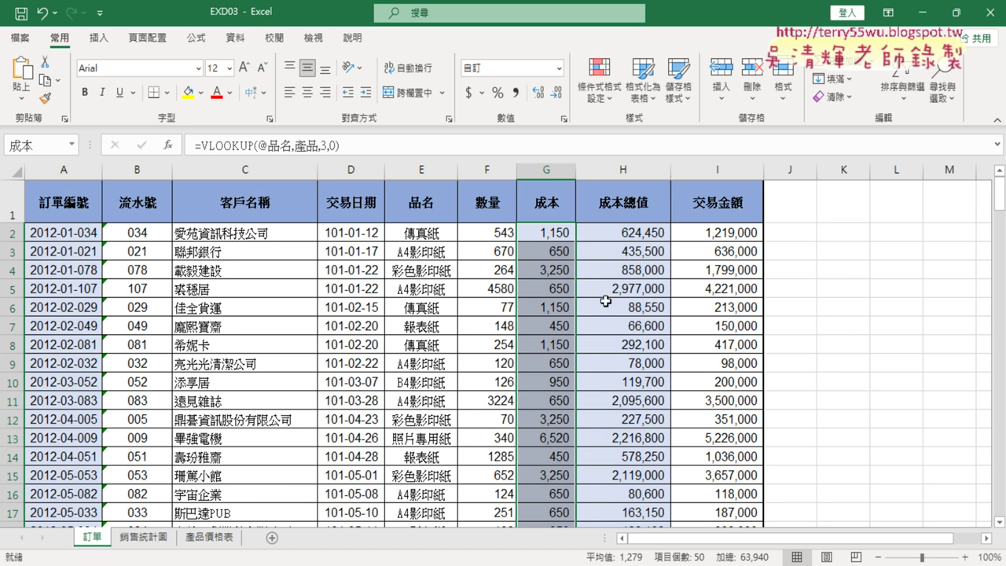
left_click(548, 228)
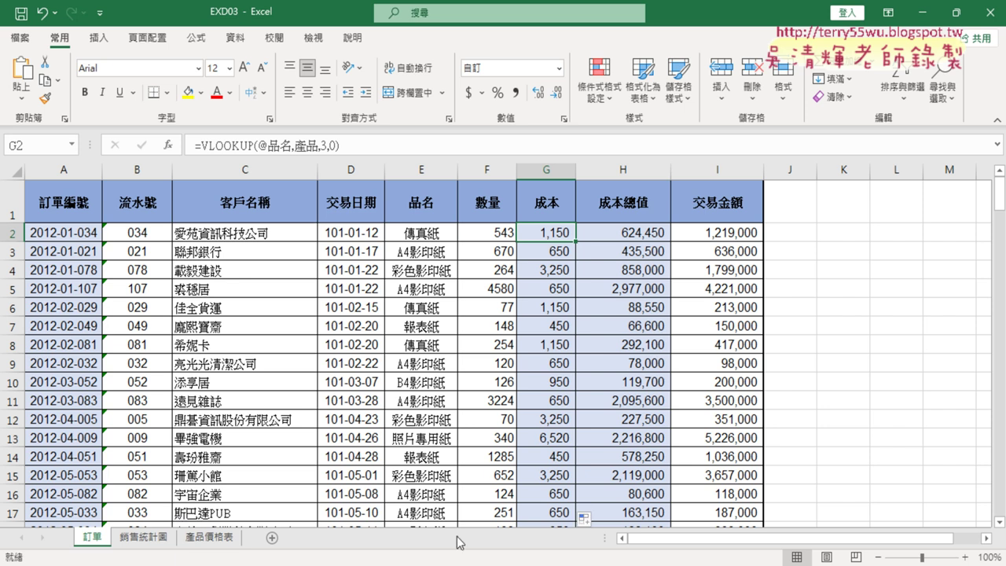
Bring up the TQC_EXCEL2016題目.pdf exam PDF in the browser and scroll through it
left_click(483, 510)
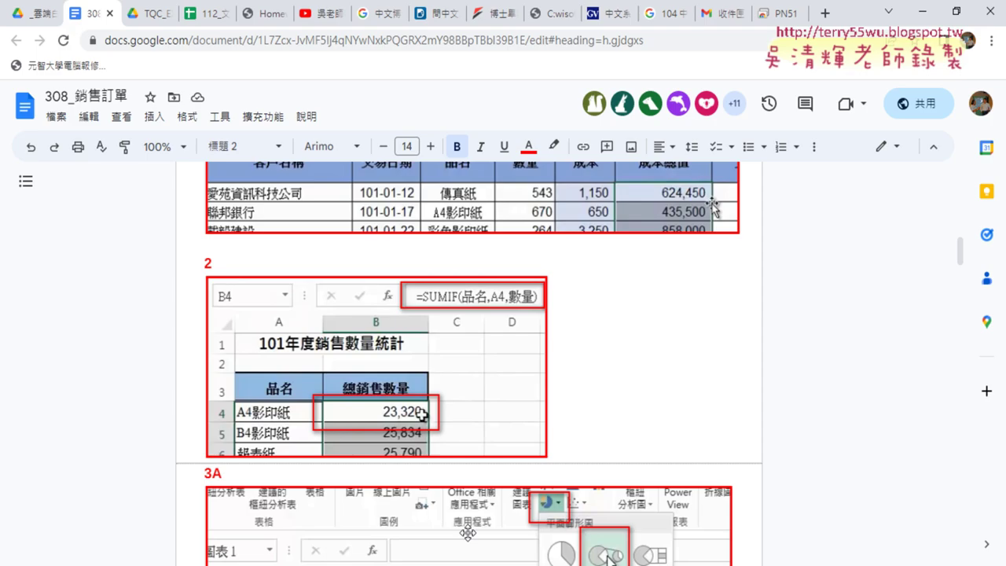
left_click(153, 13)
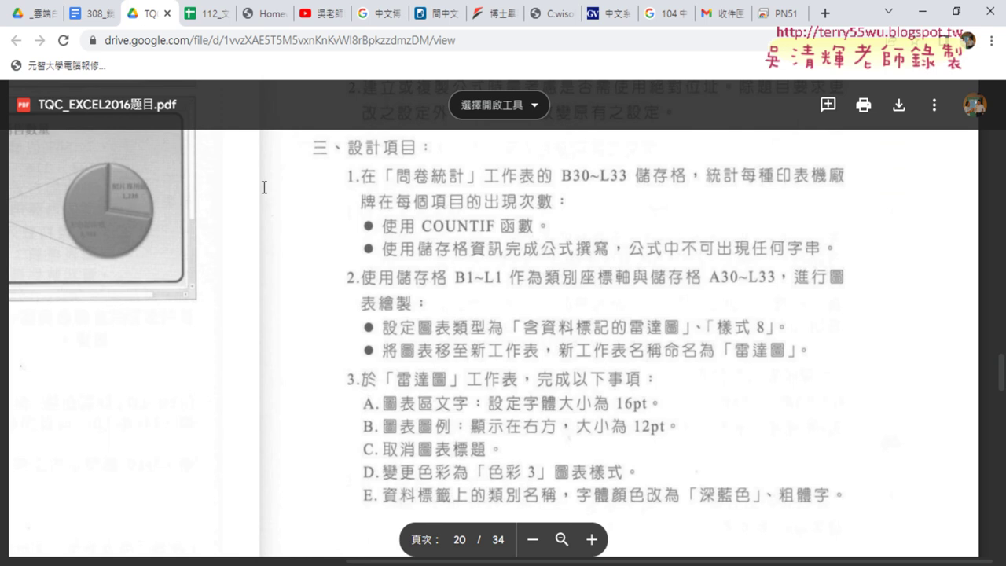
scroll(454, 302, "up", 3)
scroll(500, 327, "up", 5)
scroll(501, 326, "up", 3)
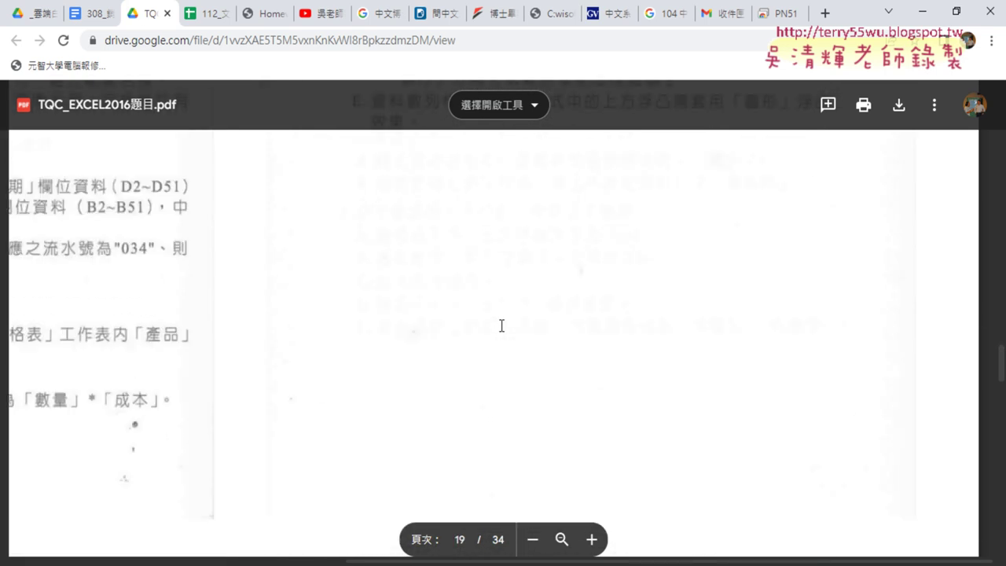
scroll(502, 325, "up", 2)
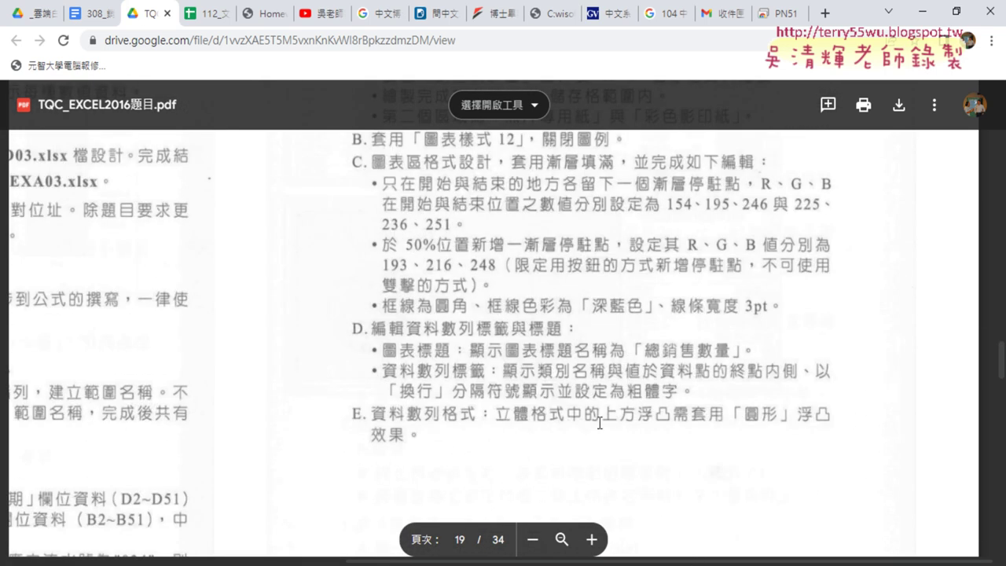
scroll(597, 422, "up", 4)
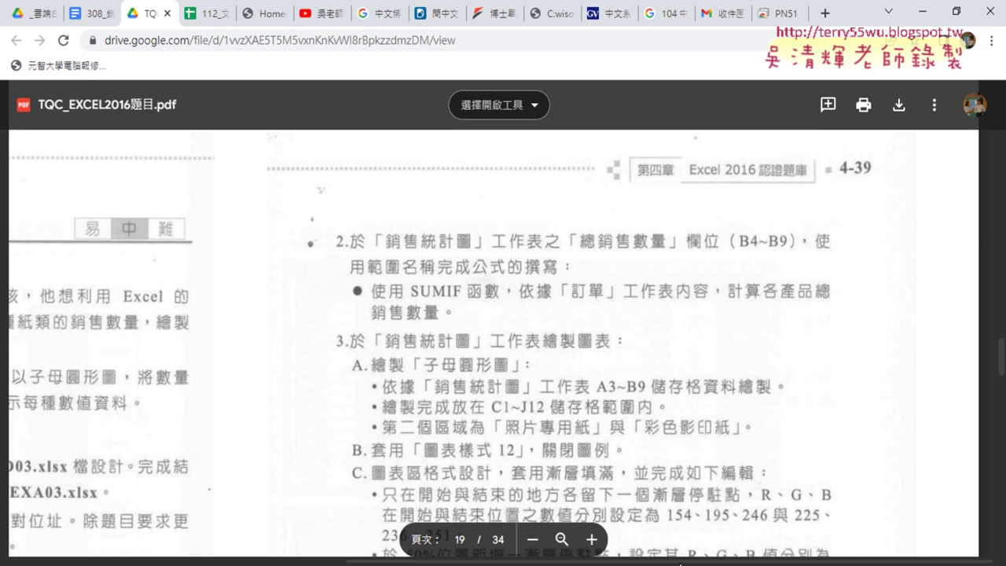
scroll(291, 336, "left", 2)
scroll(291, 336, "left", 3)
scroll(291, 337, "down", 4)
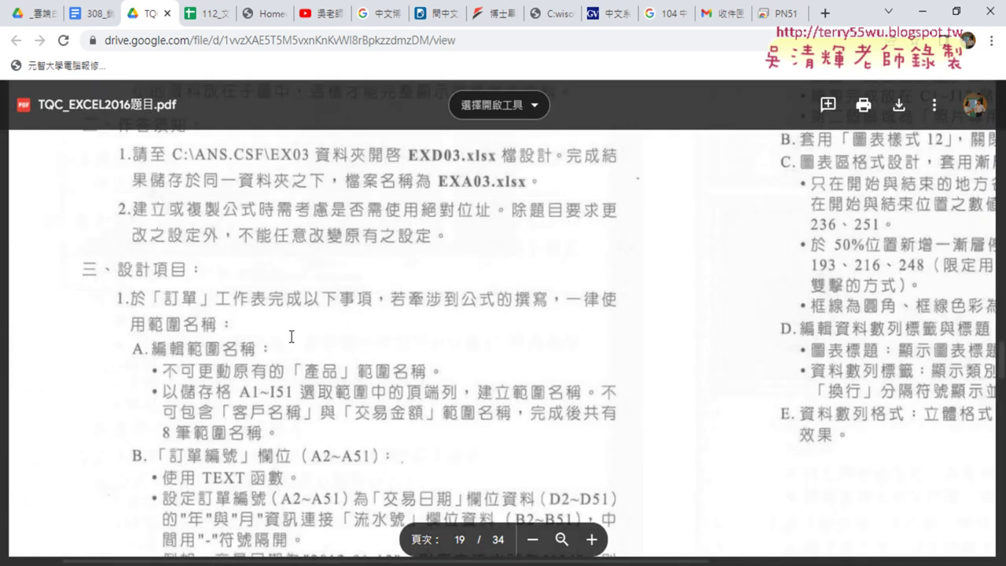
scroll(291, 336, "down", 2)
scroll(259, 329, "down", 1)
scroll(228, 322, "down", 1)
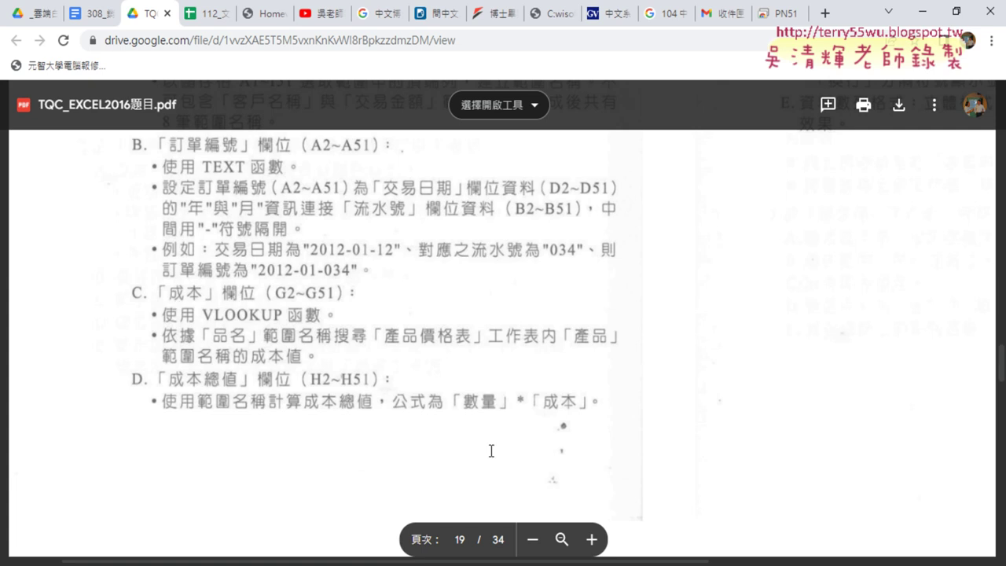
On page 19, underline the 'SUMIF 函數' requirement in red, then clear the annotation
scroll(664, 562, "right", 5)
scroll(786, 557, "right", 3)
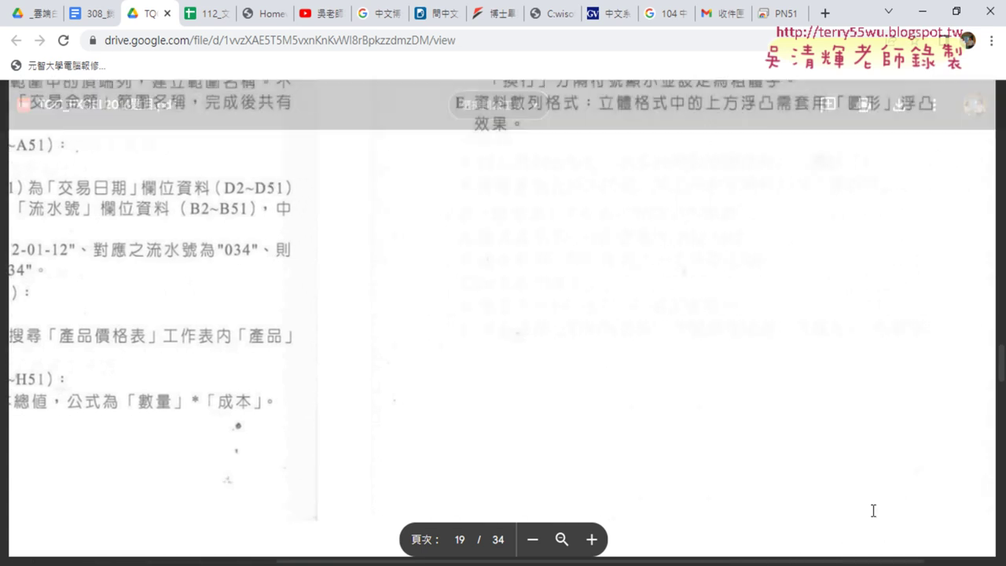
scroll(894, 404, "up", 5)
scroll(801, 429, "up", 1)
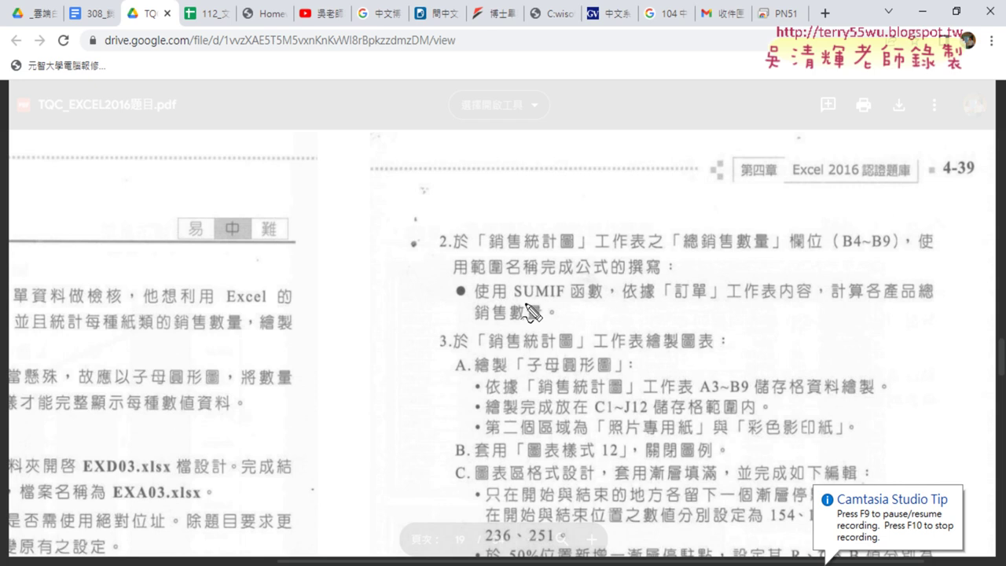
left_click_drag(521, 301, 600, 301)
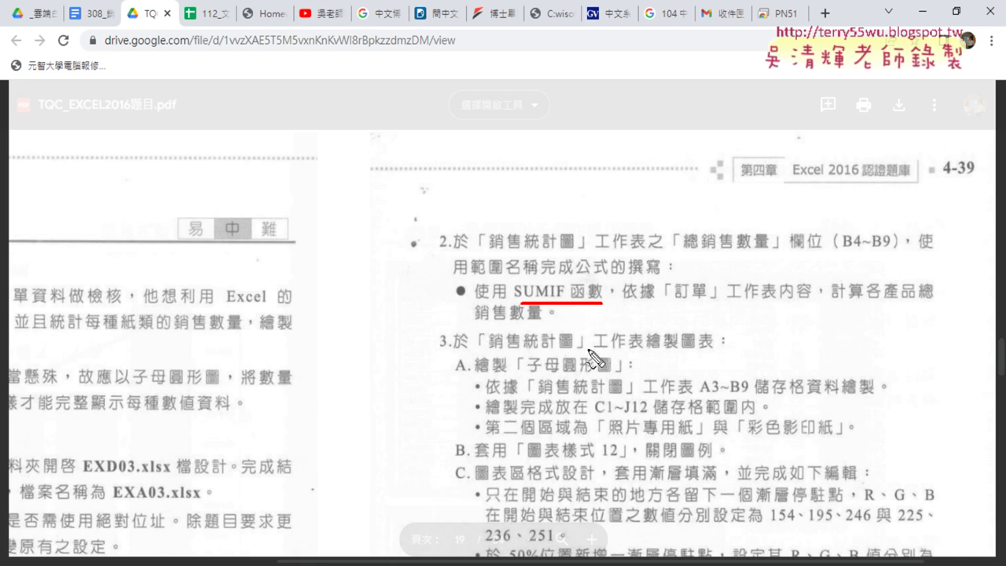
key("Escape")
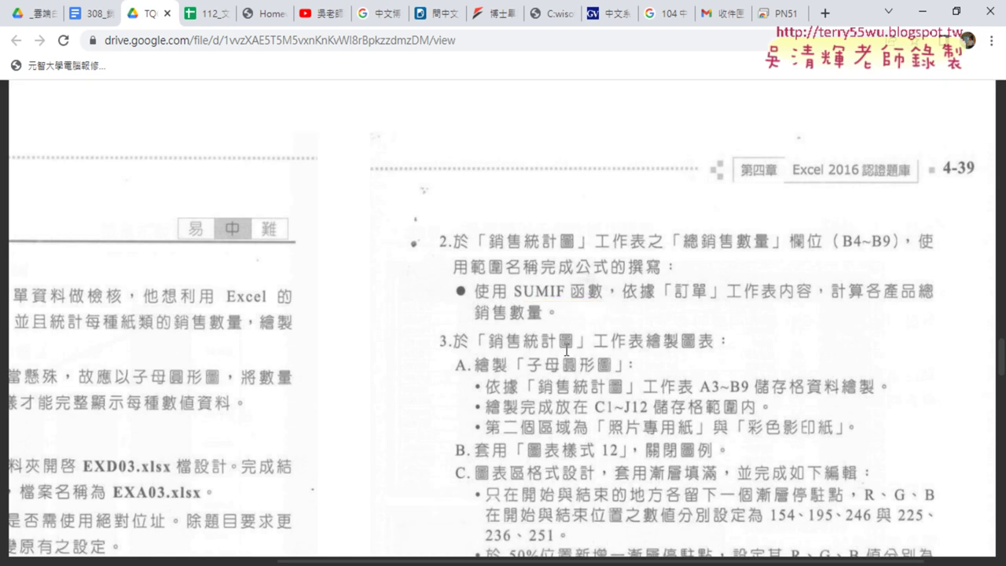
Return to Excel, check A4影印紙 in A4 of 銷售統計圖, then view the 訂單 品名 column
left_click(922, 12)
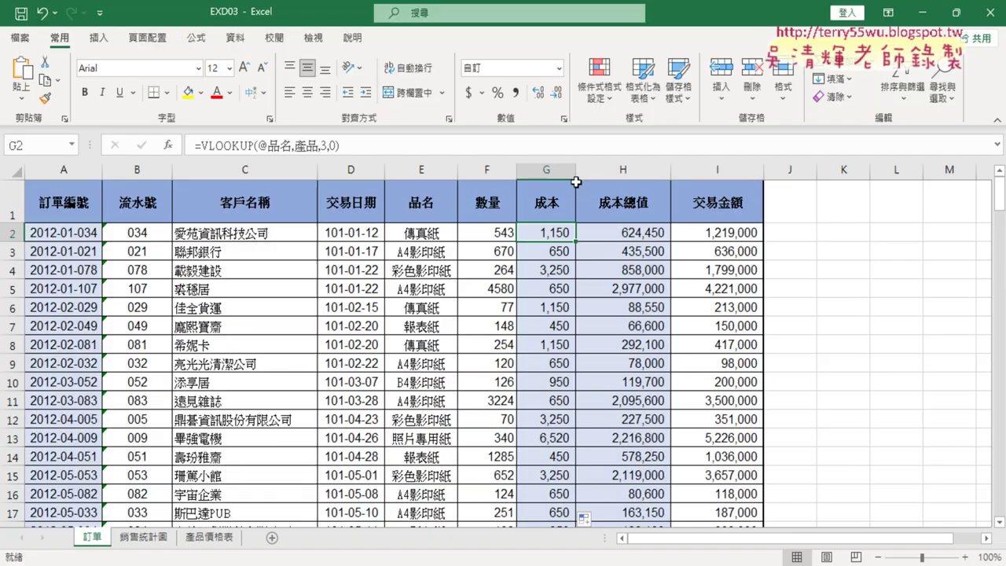
left_click(144, 538)
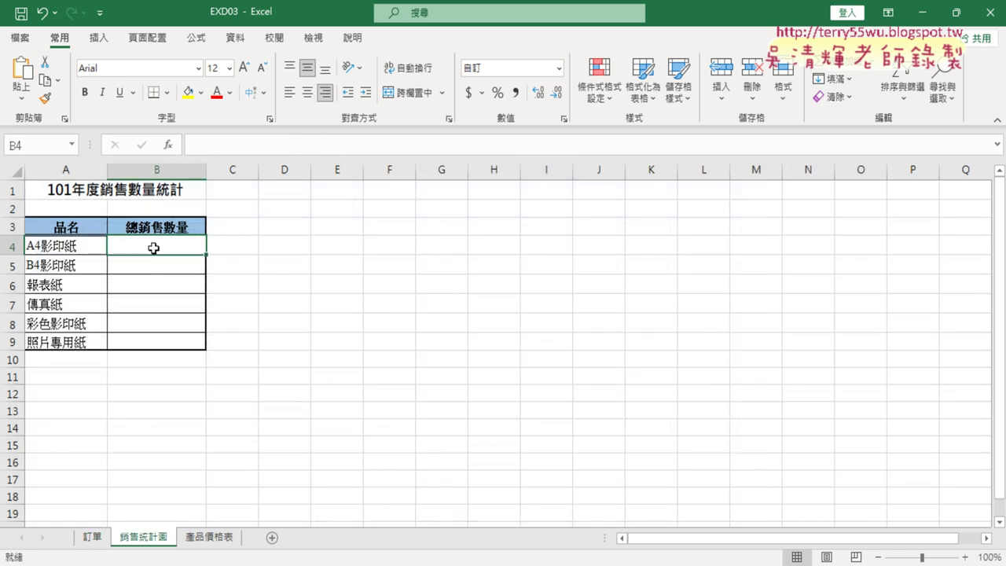
left_click(79, 246)
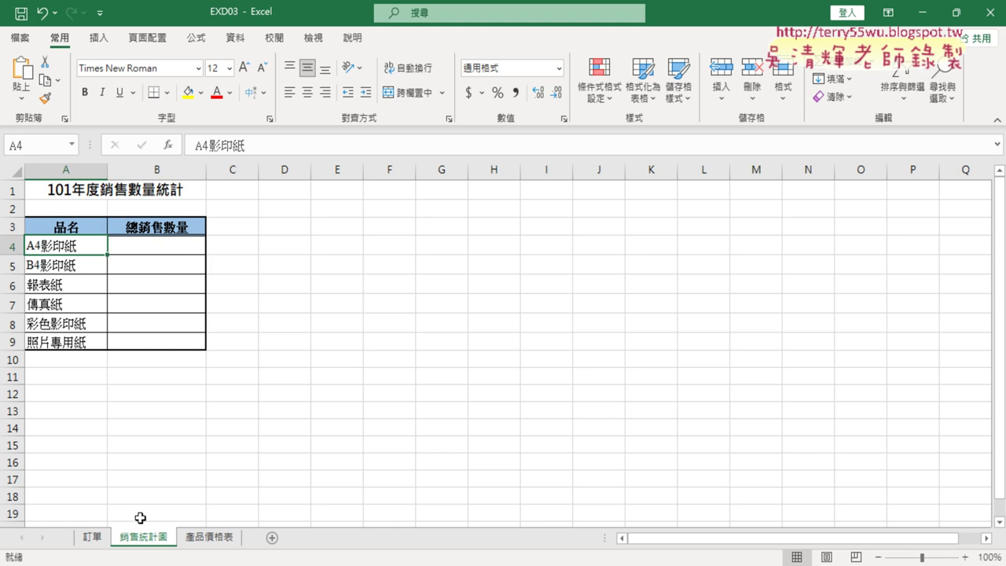
left_click(93, 537)
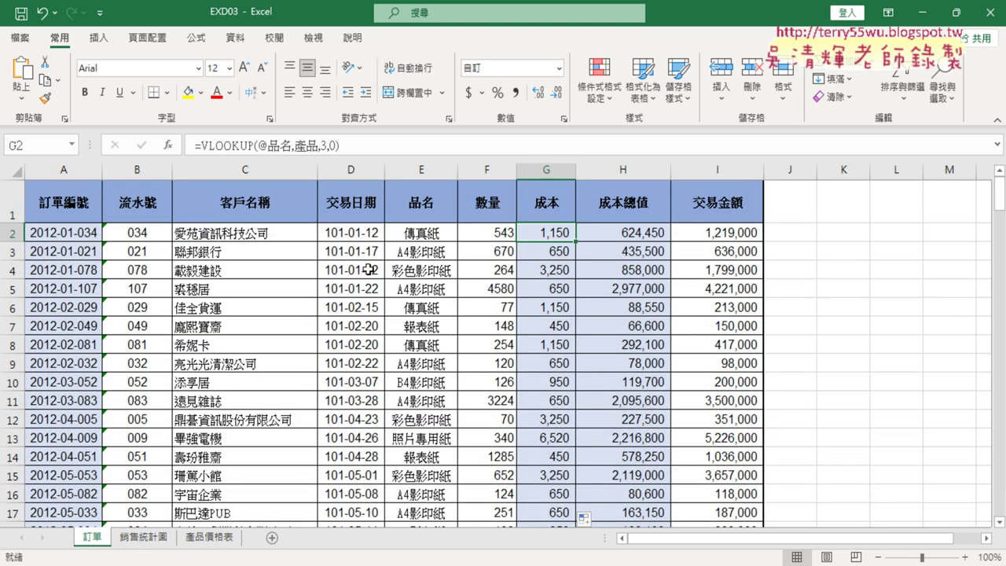
left_click(416, 255)
Turn on filtering and filter the 品名 column to show only A4影印紙
left_click(428, 220)
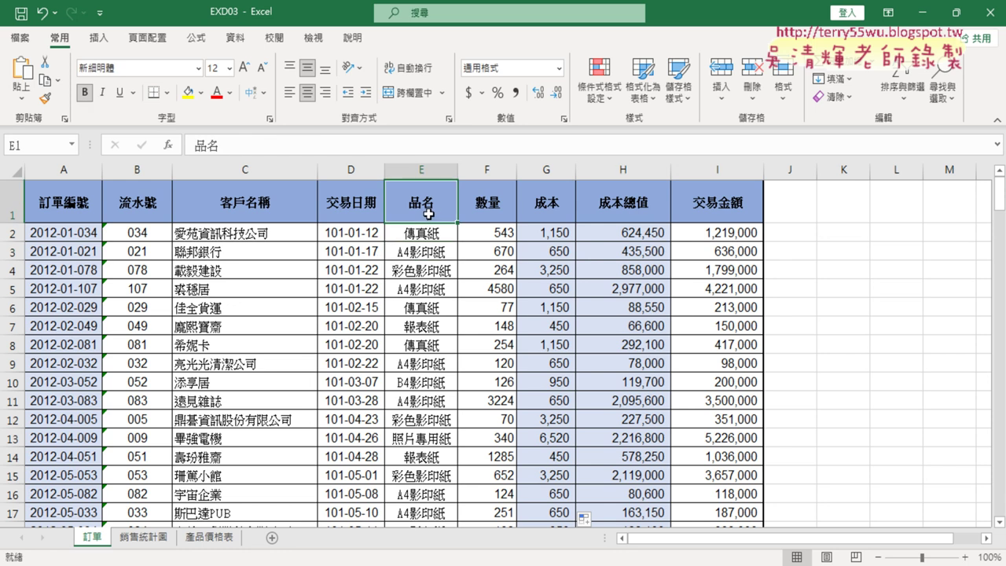
left_click(235, 39)
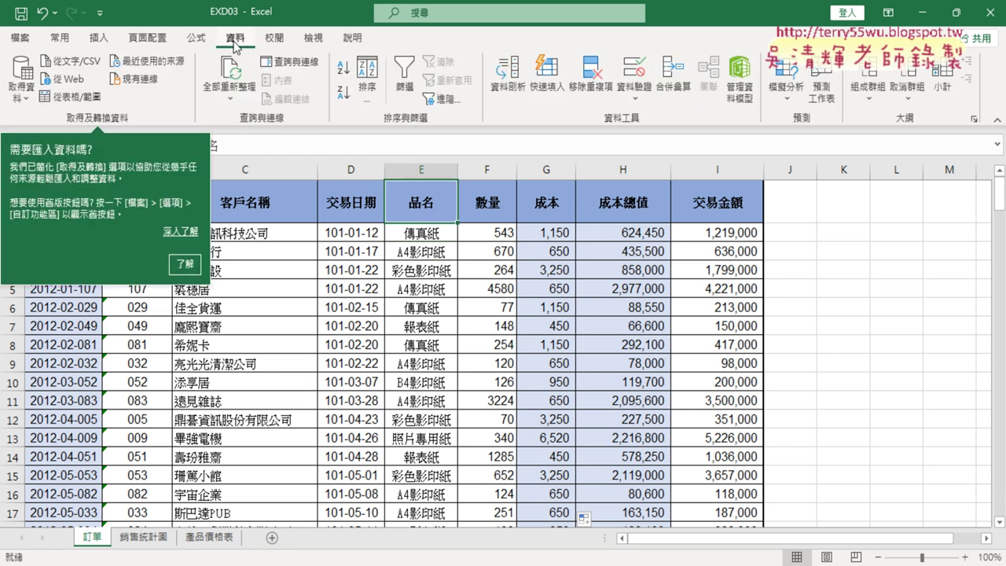
left_click(401, 90)
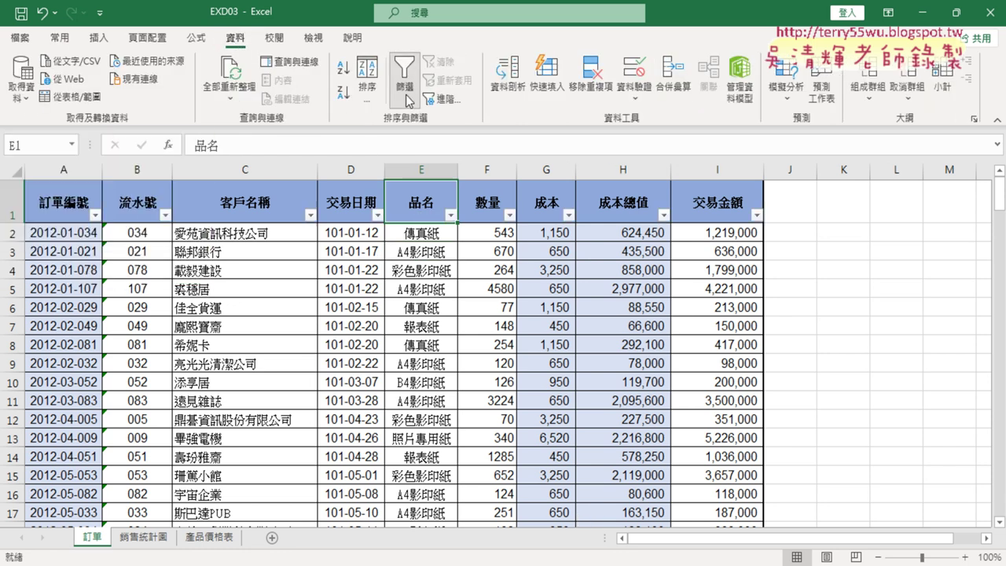
left_click(450, 215)
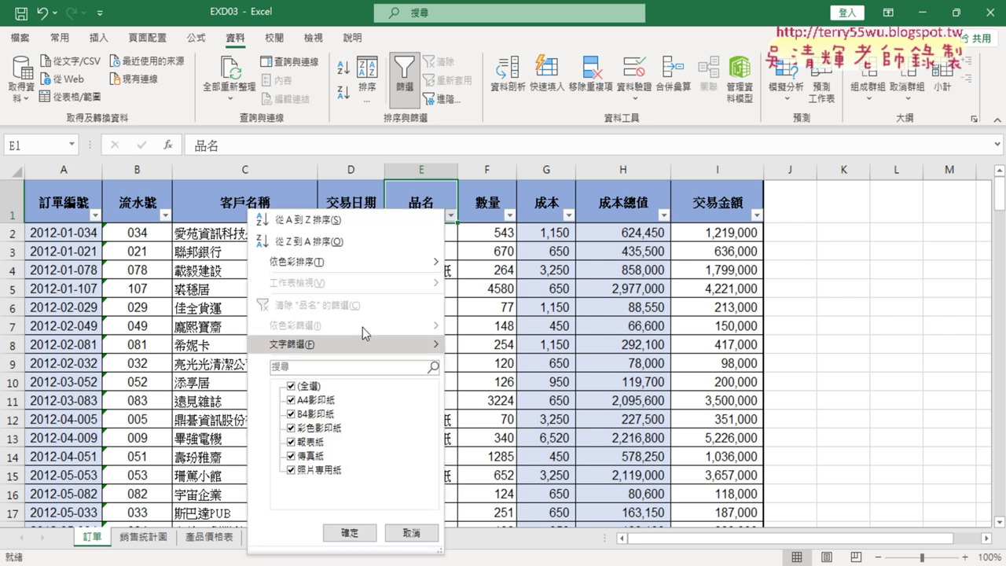
left_click(292, 386)
left_click(292, 400)
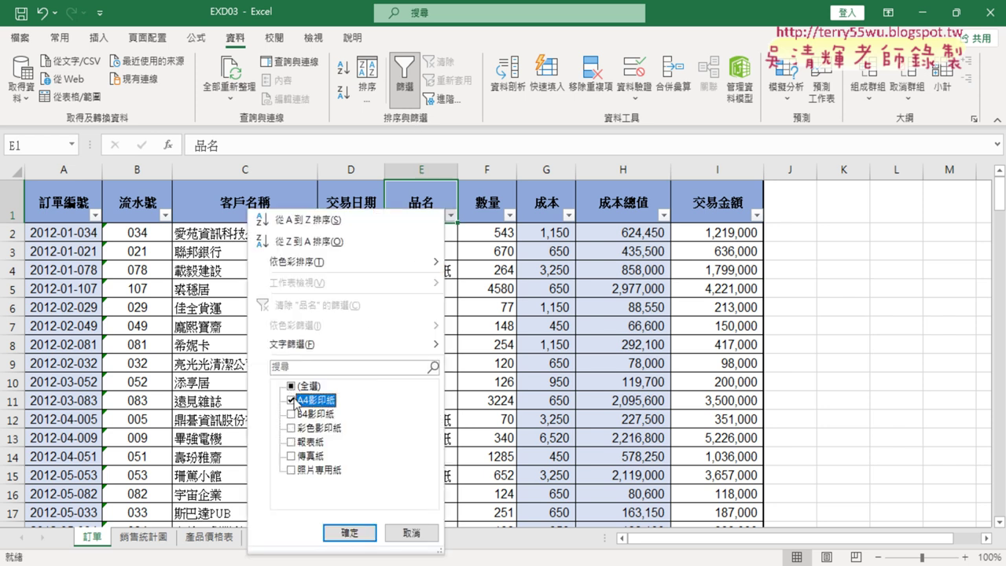
left_click(350, 533)
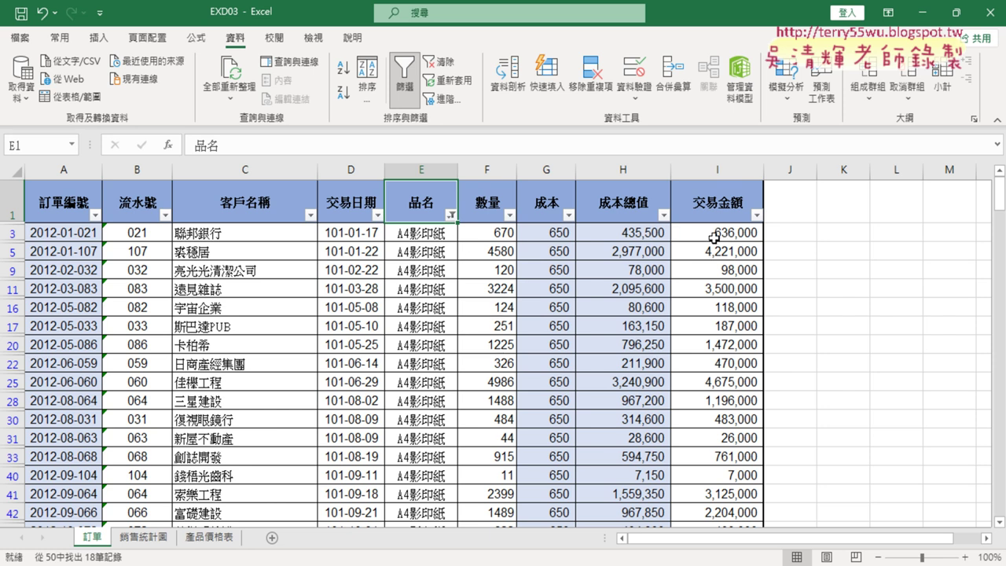
Review the filtered A4影印紙 數量 values, which total 23320 across 18 rows
left_click(159, 538)
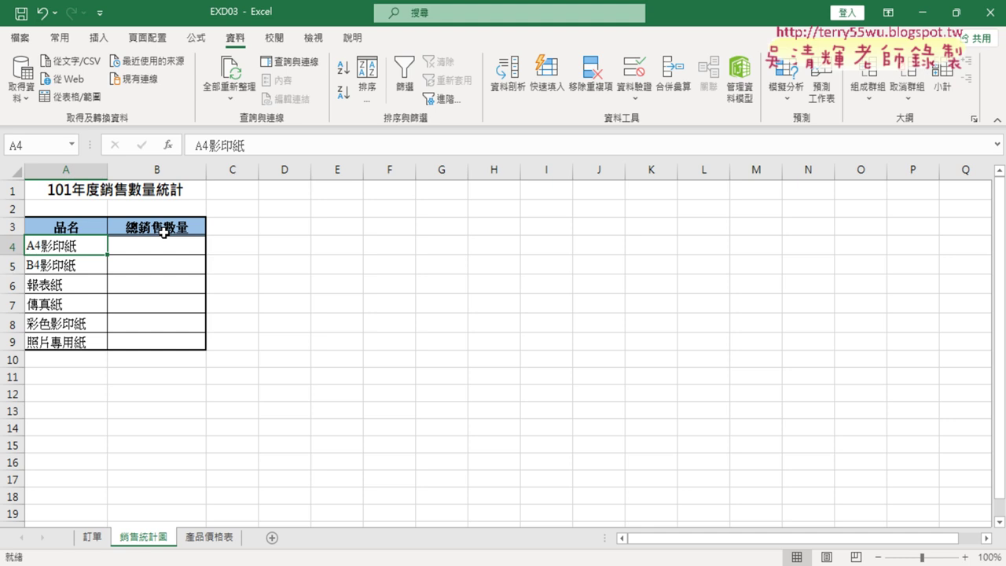
left_click(94, 538)
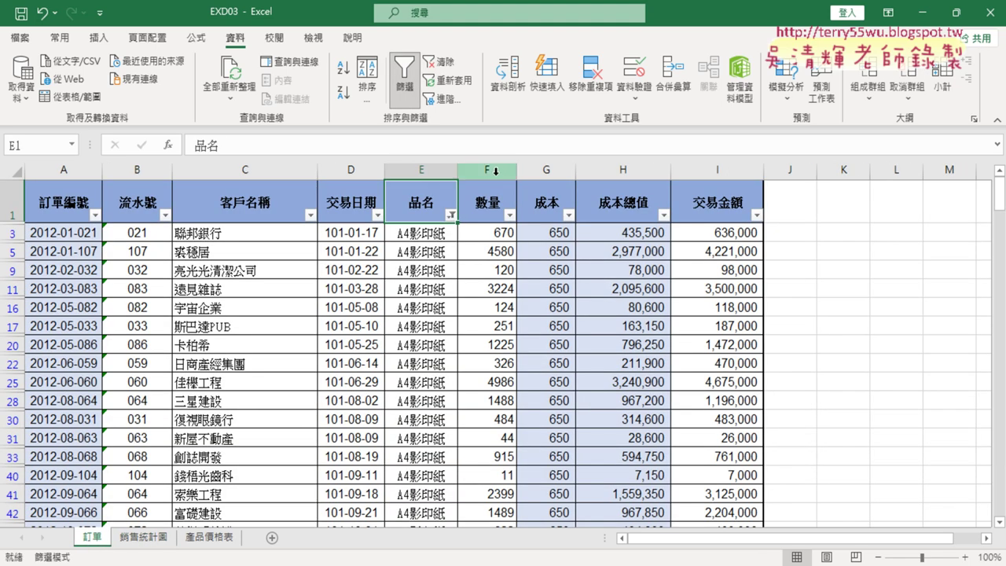
left_click(481, 230)
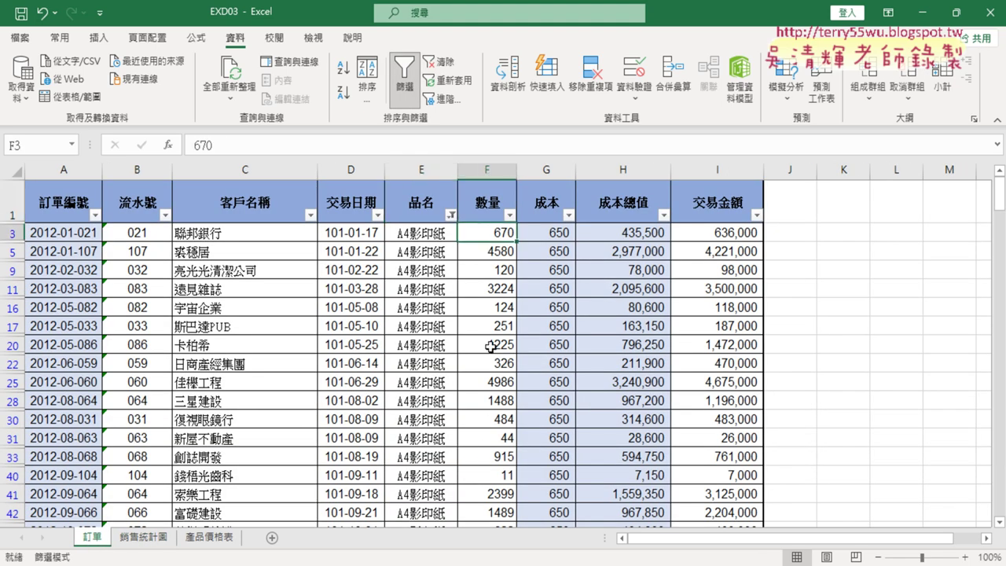
scroll(490, 347, "down", 2)
scroll(491, 346, "up", 1)
scroll(490, 347, "up", 1)
scroll(500, 244, "down", 1)
Copy the filtered A4影印紙 quantities into K3, then delete them from column K
mouse_move(510, 472)
left_mouse_down()
mouse_move(494, 107)
mouse_move(485, 232)
left_mouse_up()
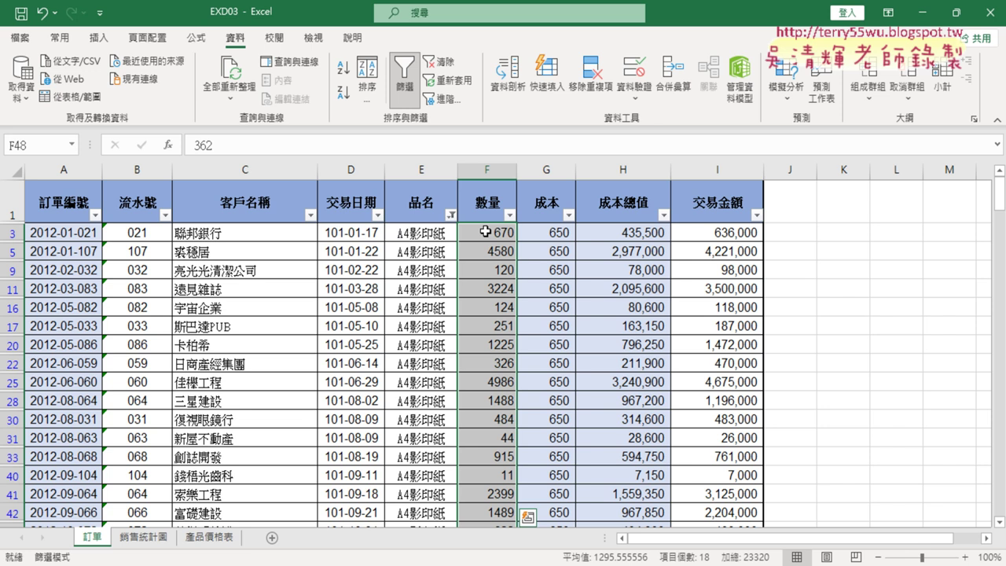
key("ctrl+c")
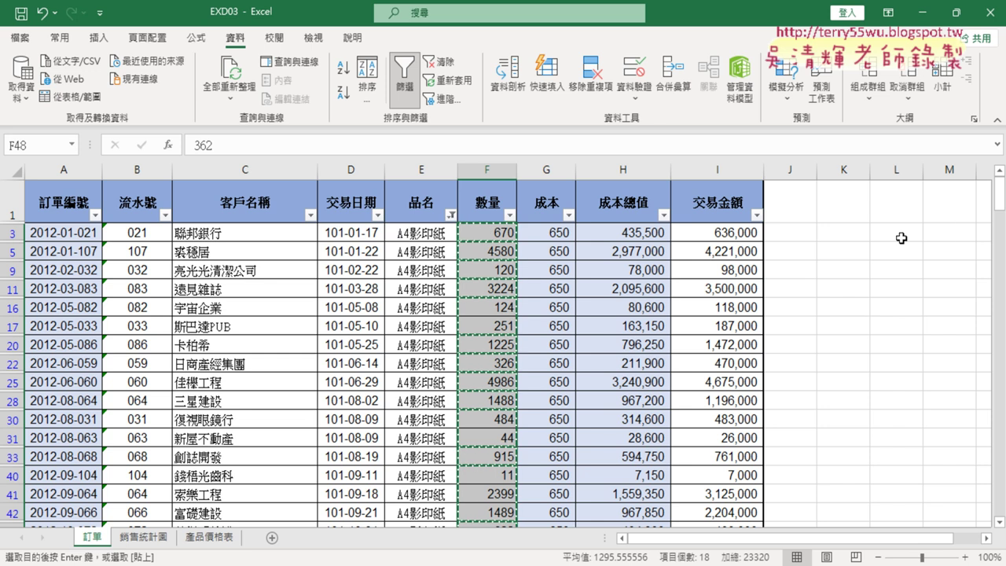
left_click(855, 234)
key("ctrl+v")
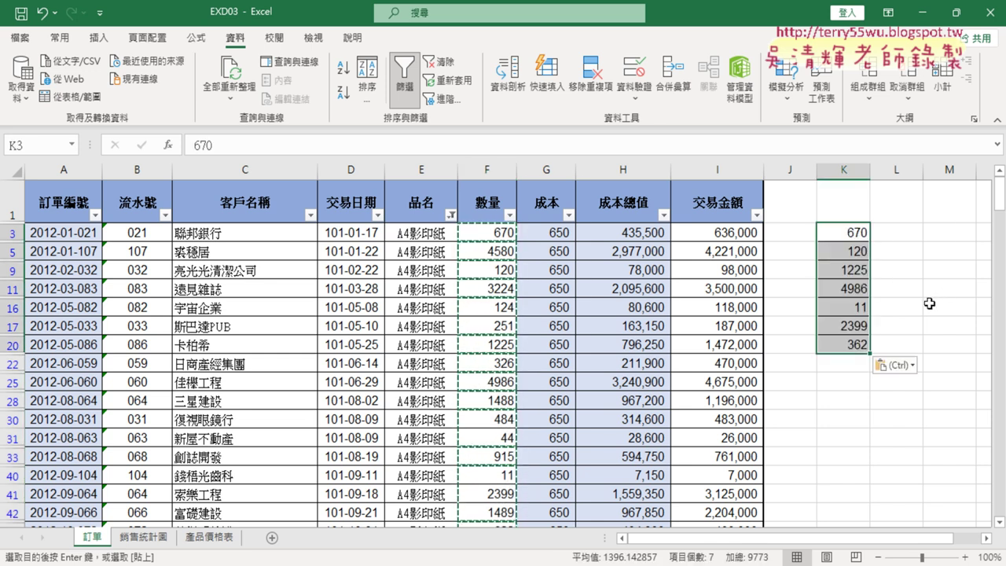
scroll(502, 366, "down", 2)
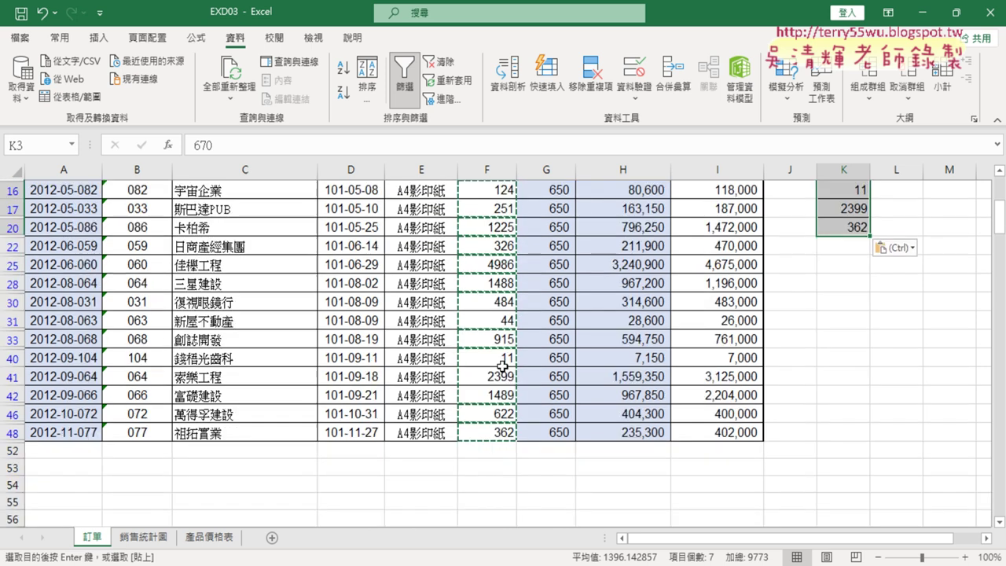
scroll(501, 366, "up", 2)
scroll(501, 366, "up", 1)
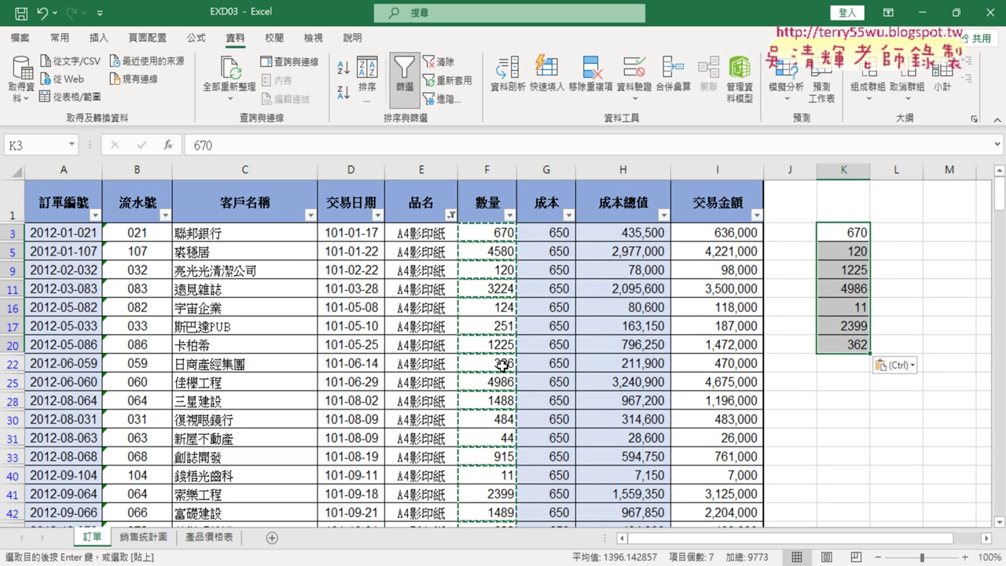
key("Delete")
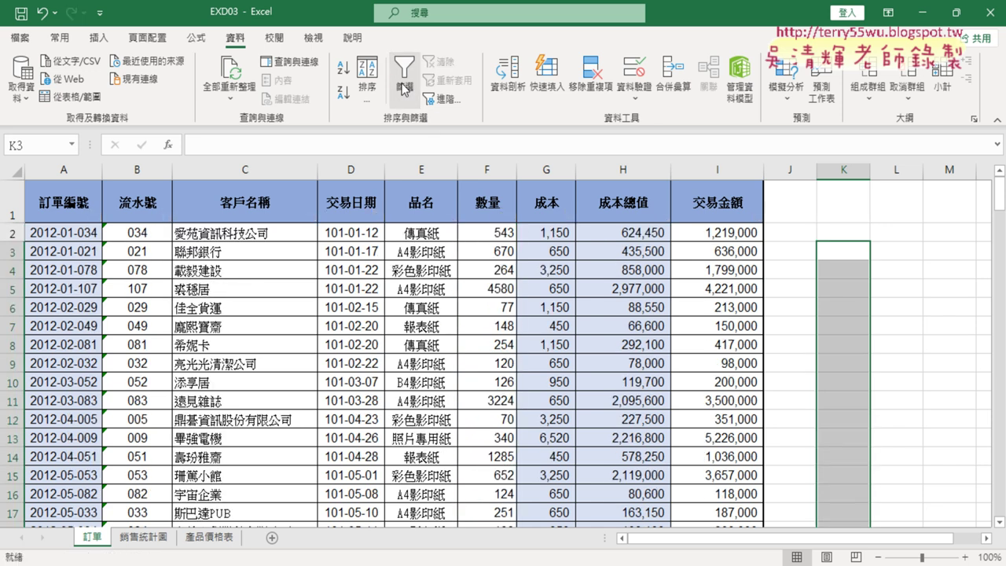
On the 銷售統計圖 sheet, select B4 and start Insert Function
left_click(143, 538)
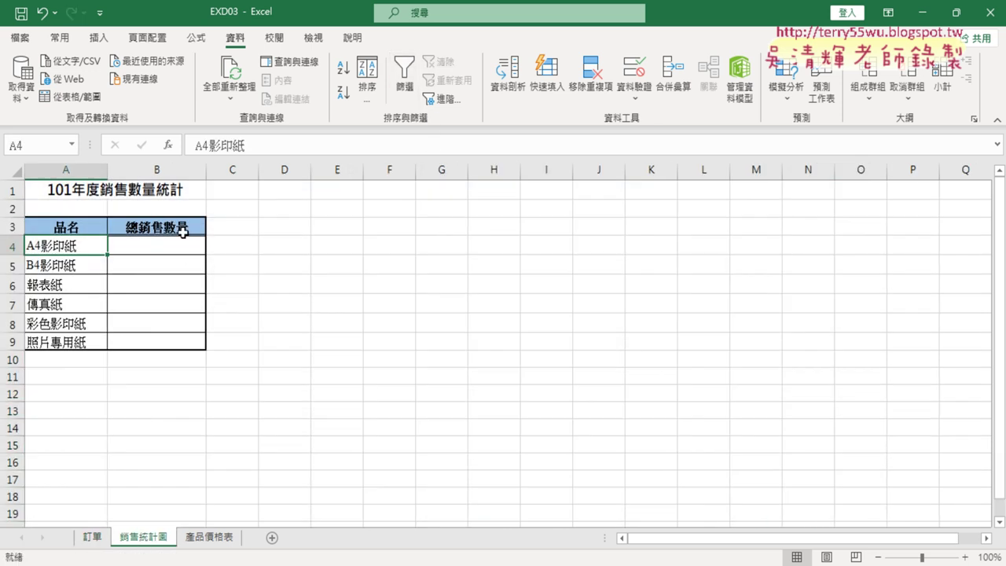
left_click(162, 246)
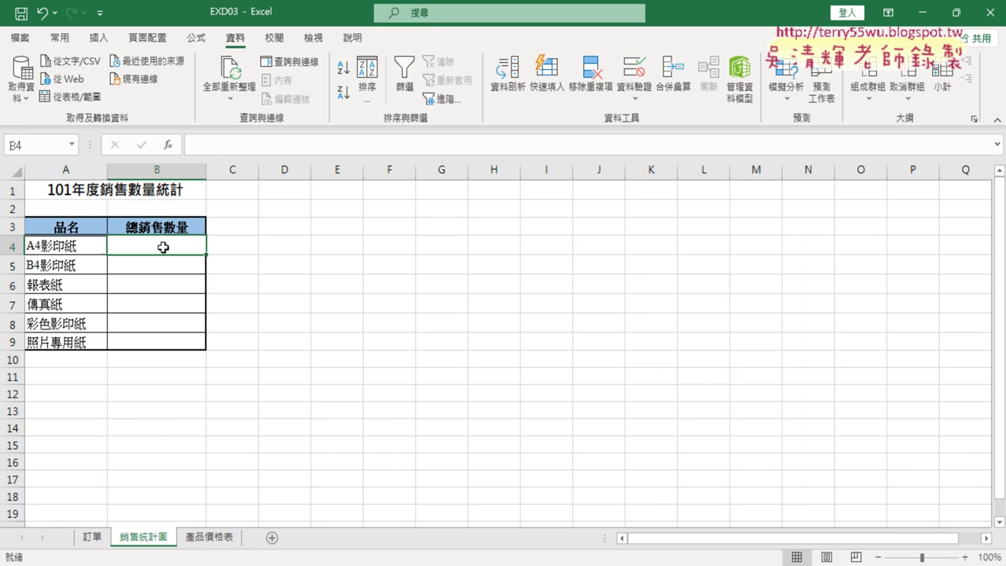
left_click(169, 144)
left_click_drag(743, 120, 412, 76)
Pick SUMIF from the Math & Trig category and confirm it
left_click(536, 144)
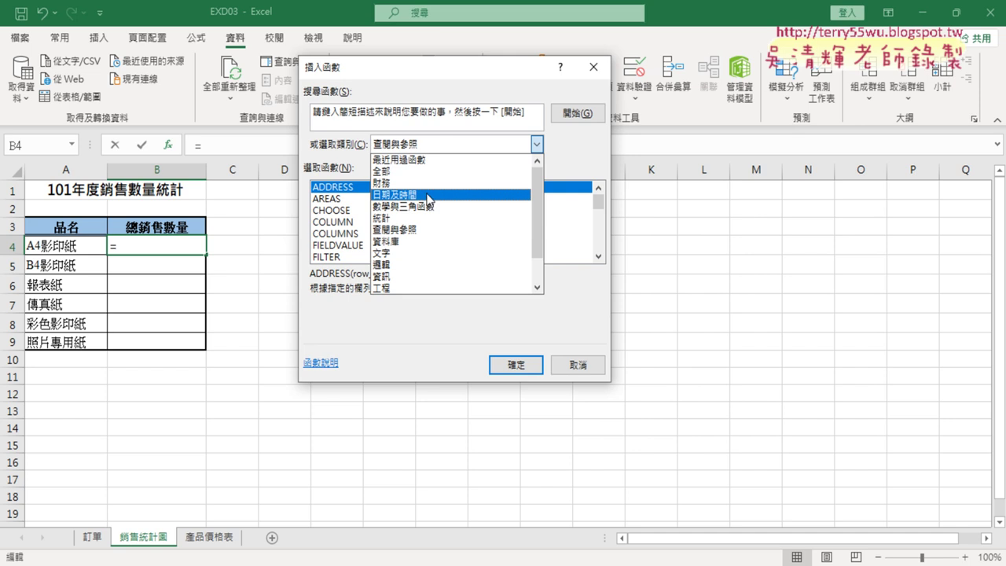
left_click(421, 206)
scroll(603, 233, "down", 2)
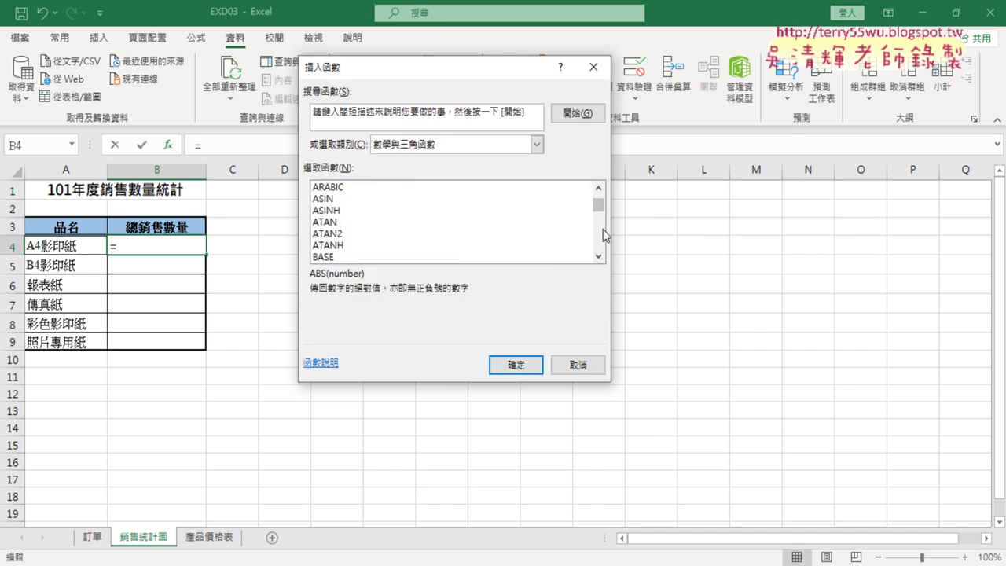
left_click_drag(598, 203, 600, 244)
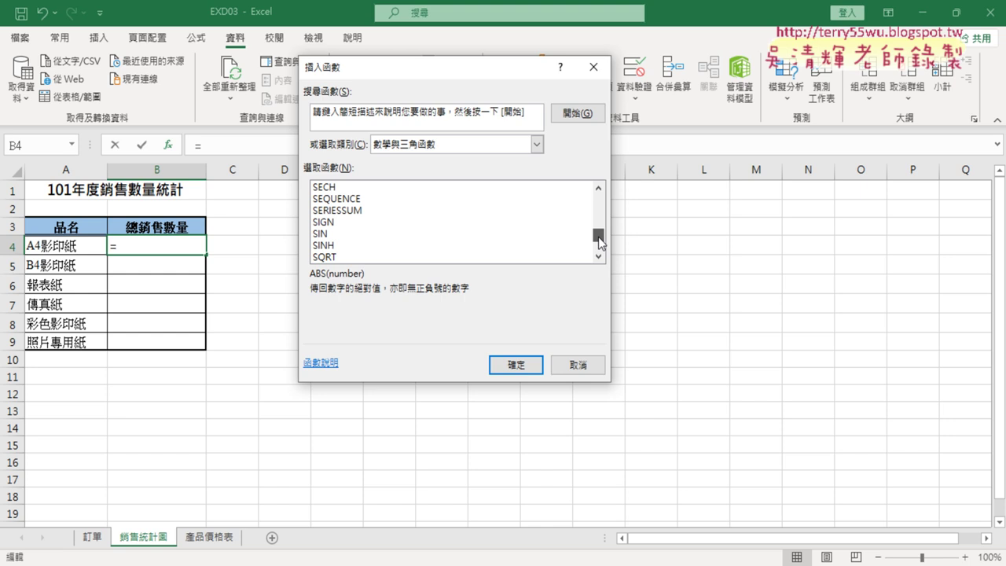
left_click(393, 256)
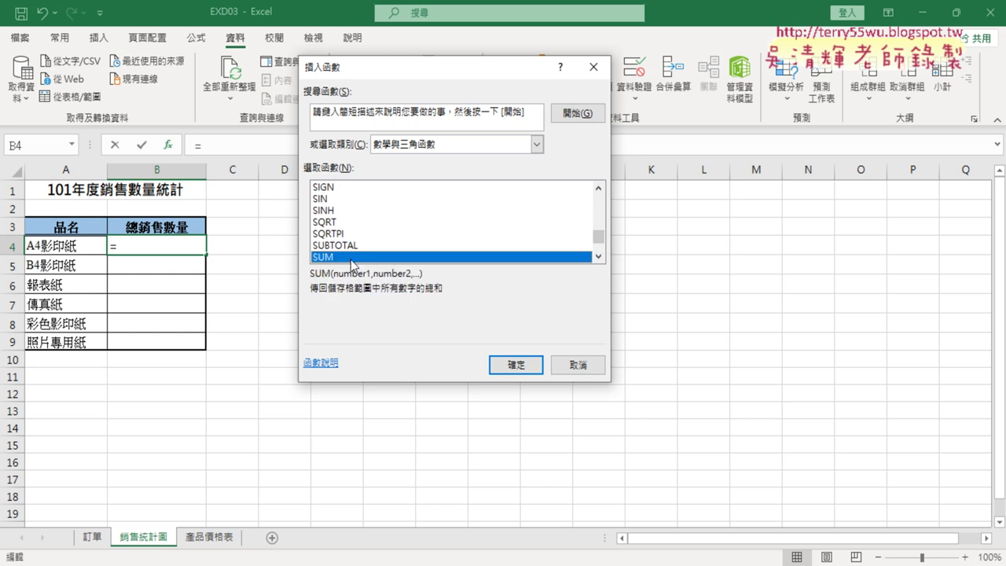
left_click(598, 256)
left_click(598, 255)
left_click(598, 255)
left_click(598, 255)
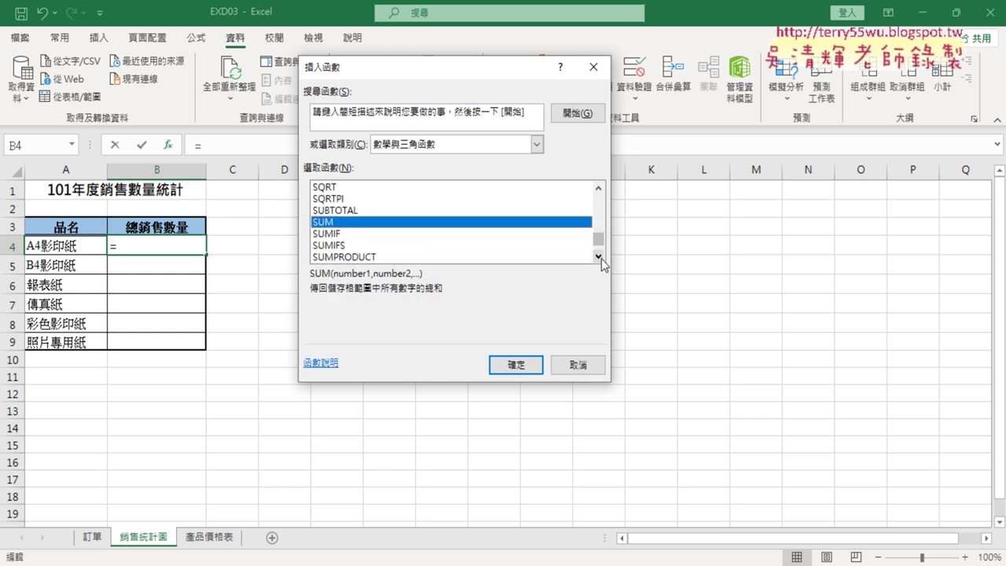
left_click(340, 234)
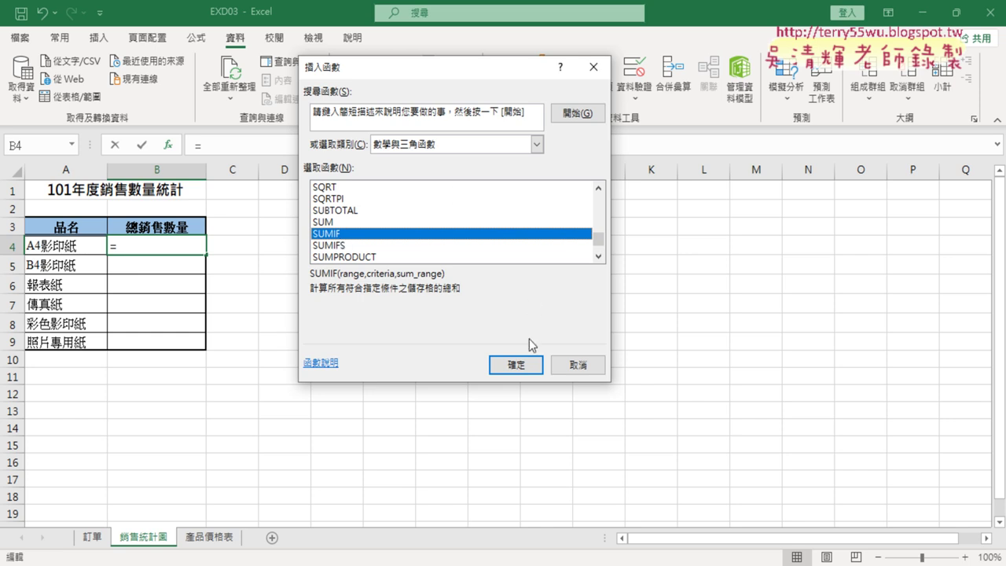
left_click(522, 368)
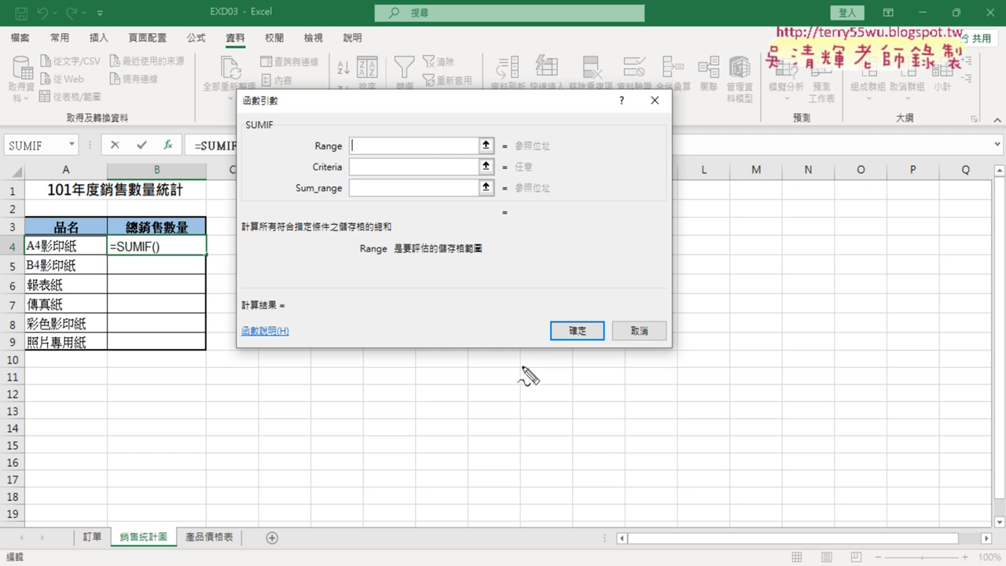
Set the SUMIF Criteria argument to cell A4
mouse_move(356, 177)
left_mouse_down()
mouse_move(307, 168)
mouse_move(301, 139)
mouse_move(359, 141)
mouse_move(357, 180)
left_mouse_up()
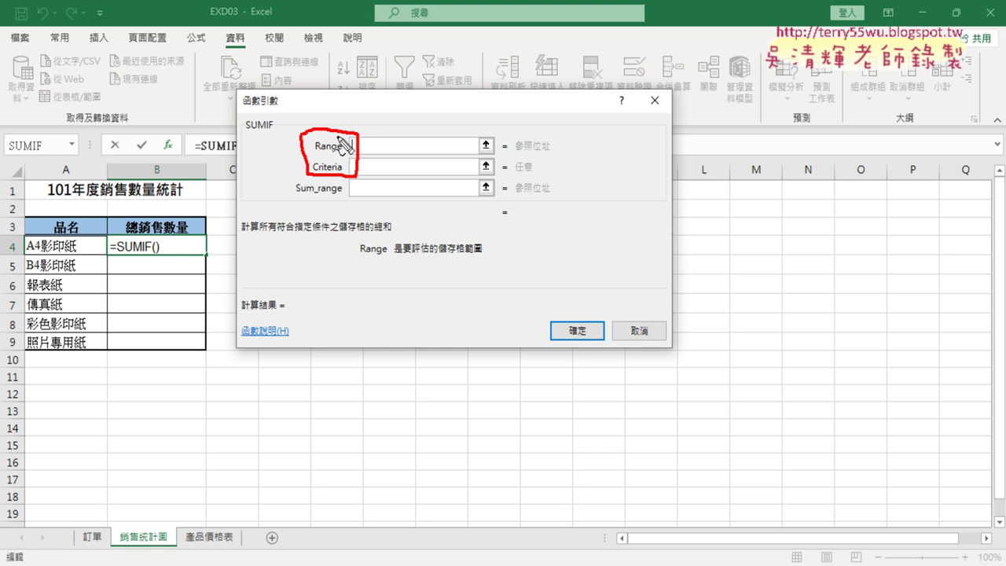
key("Escape")
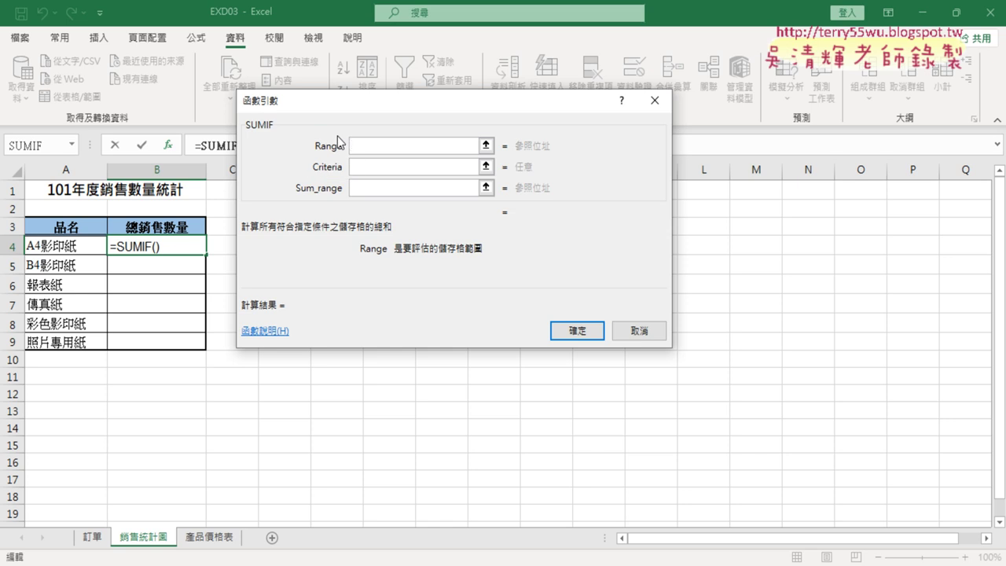
left_click(362, 167)
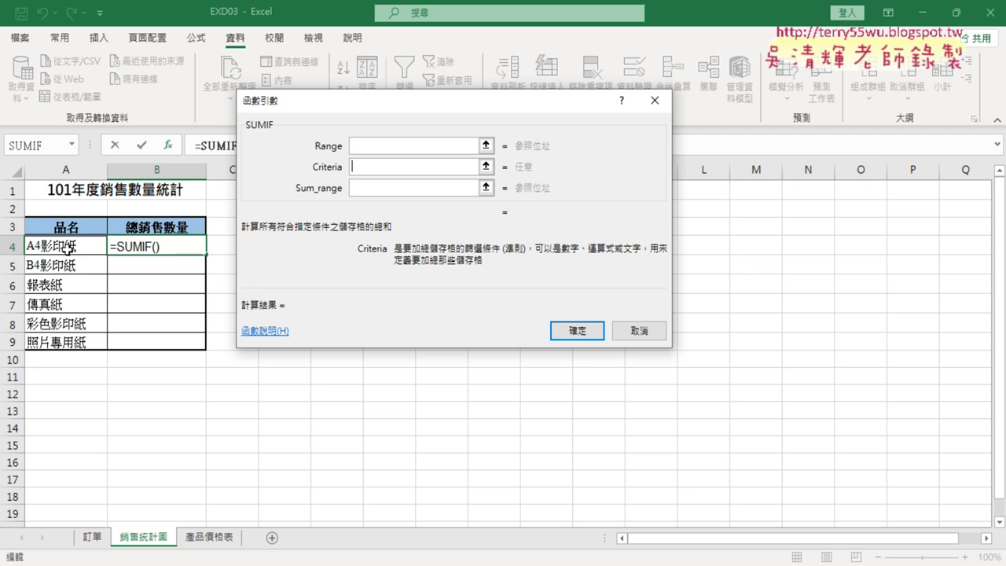
left_click(68, 249)
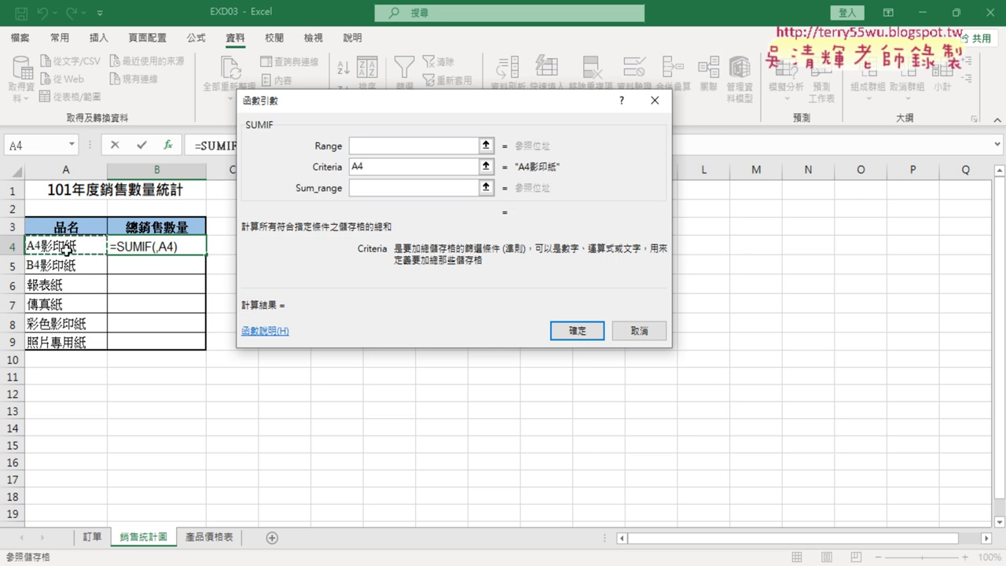
Set the SUMIF Range argument to the named range 品名 via F3
left_click(361, 148)
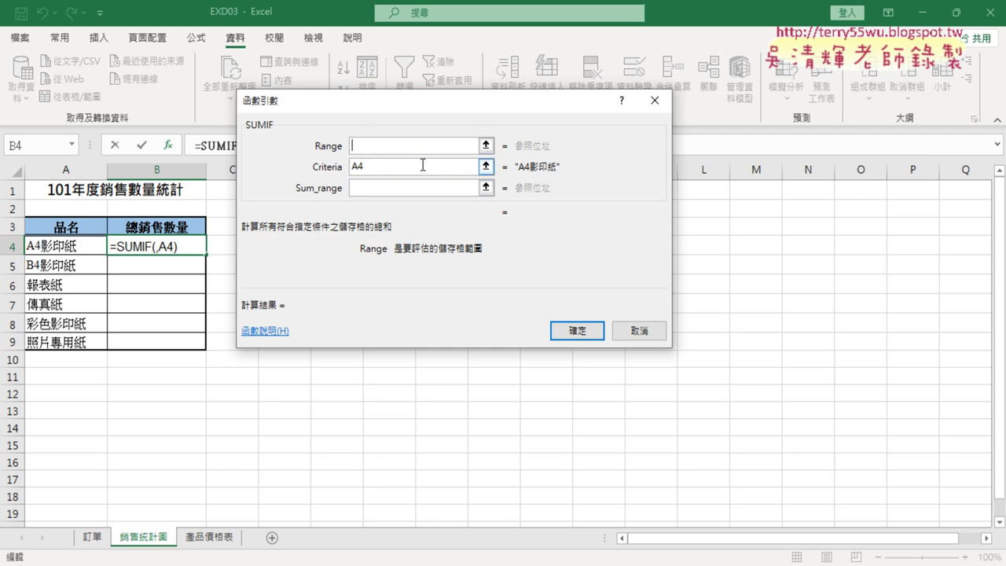
left_click(93, 538)
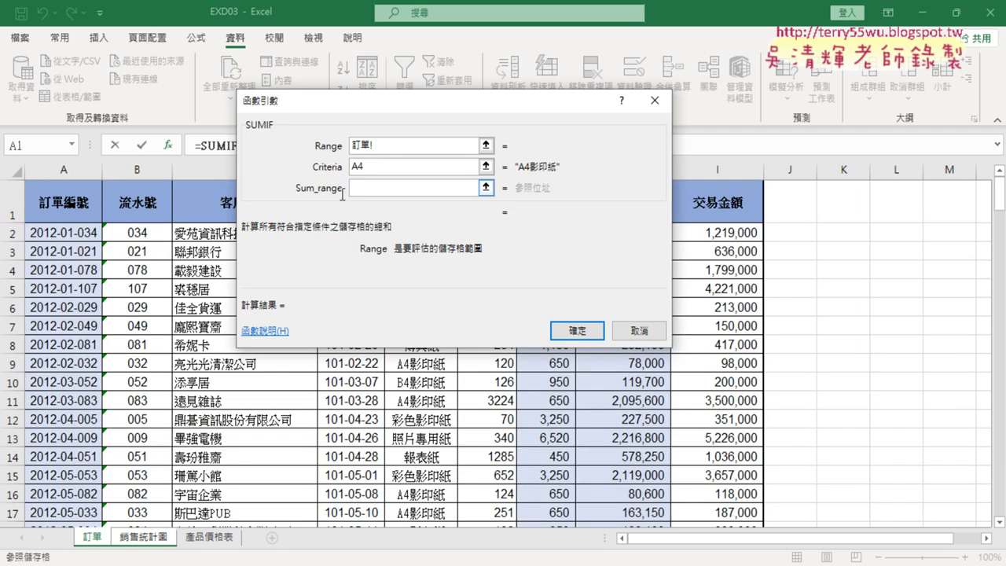
left_click_drag(418, 104, 758, 116)
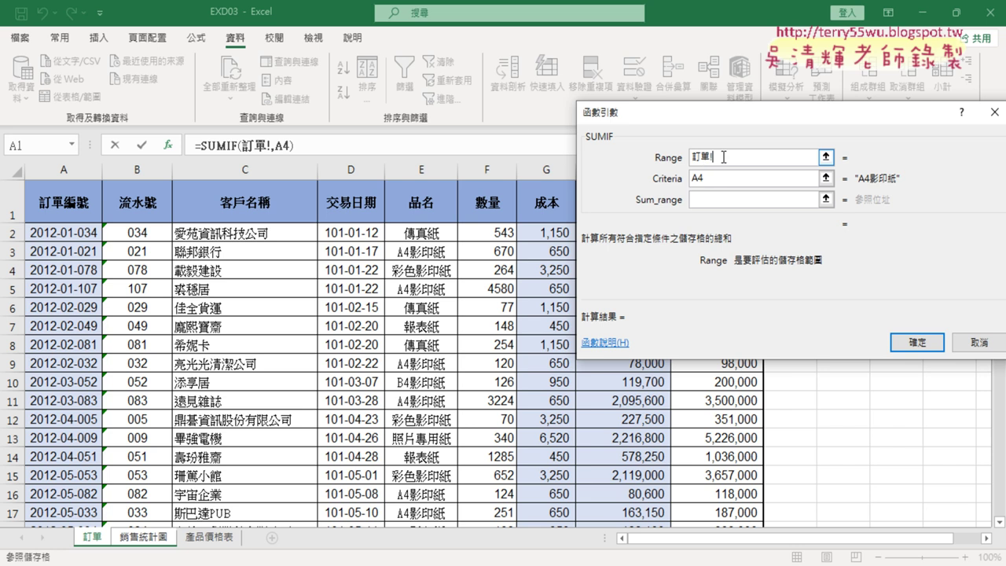
left_click_drag(720, 157, 657, 161)
key("Delete")
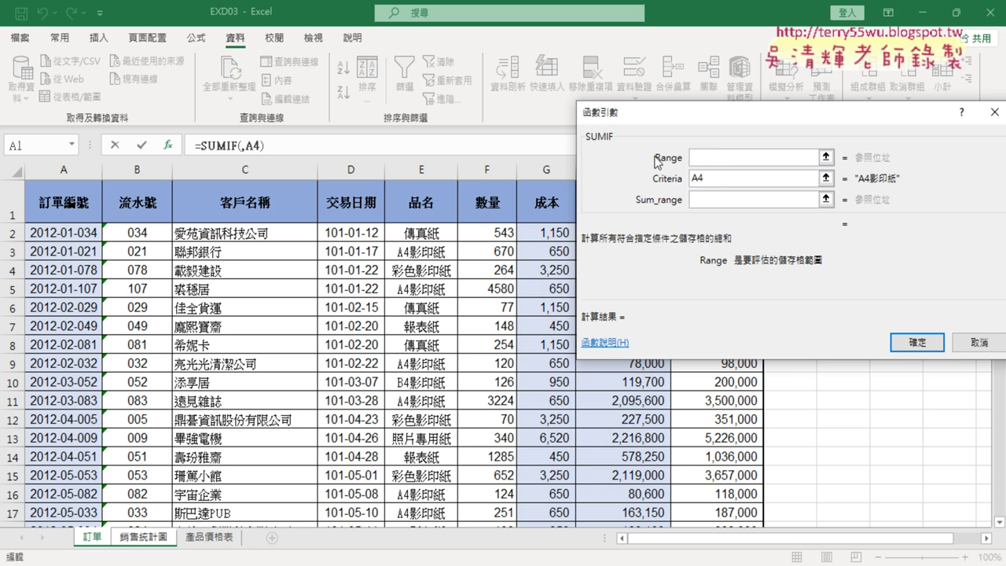
key("F3")
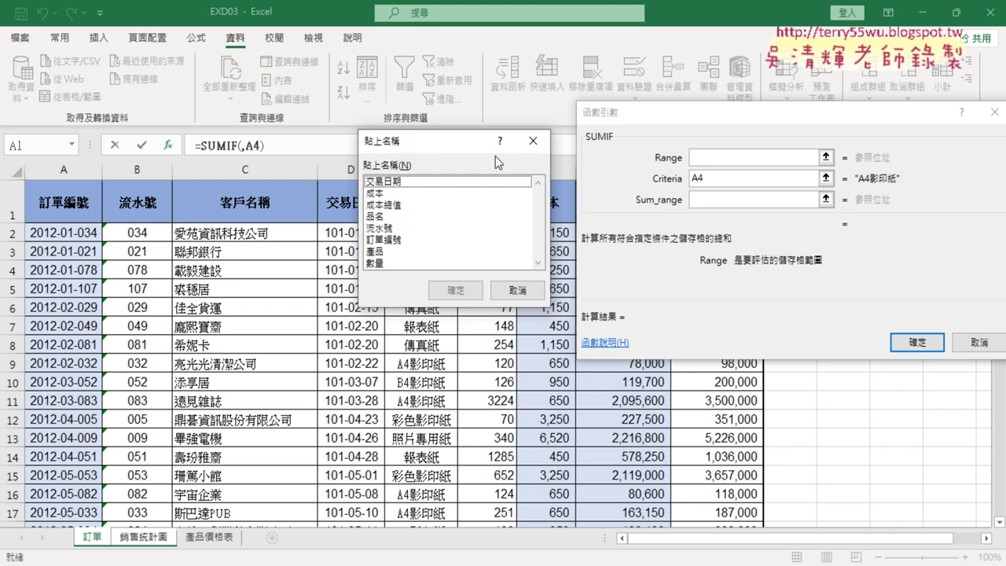
left_click_drag(484, 148, 196, 132)
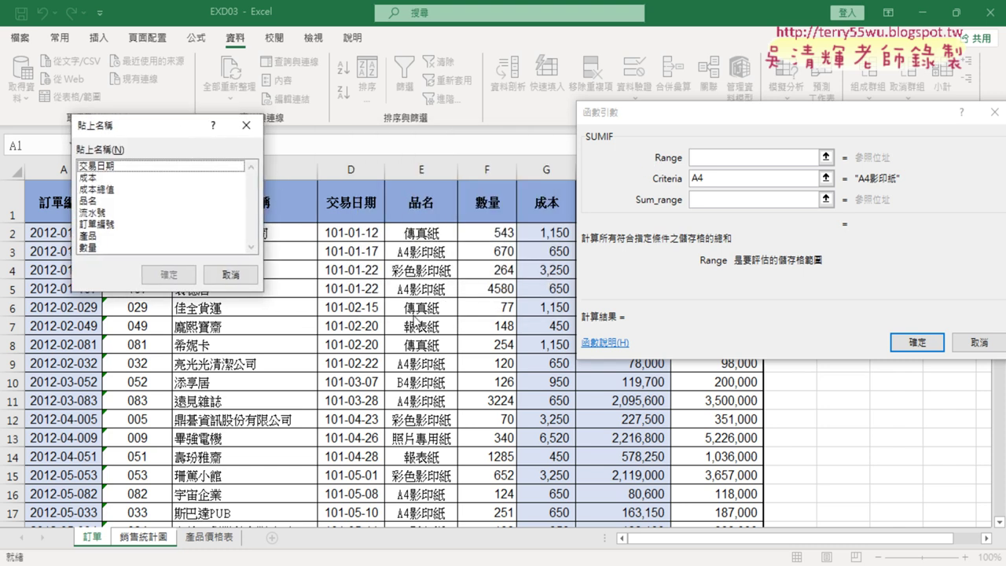
double_click(98, 201)
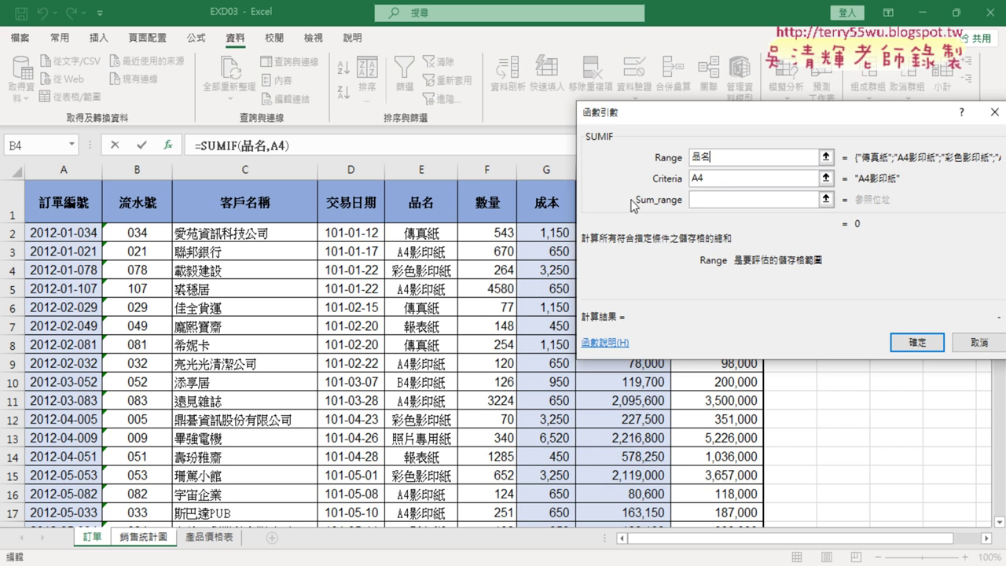
left_click(711, 199)
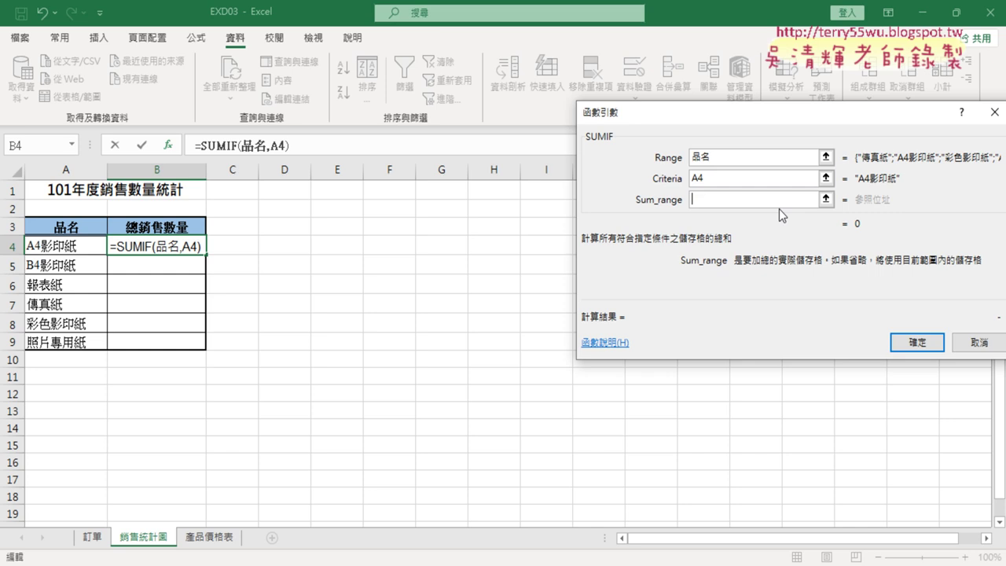
Set Sum_range to the named range 數量 and confirm =SUMIF(品名,A4,數量), showing 23,320
key("F3")
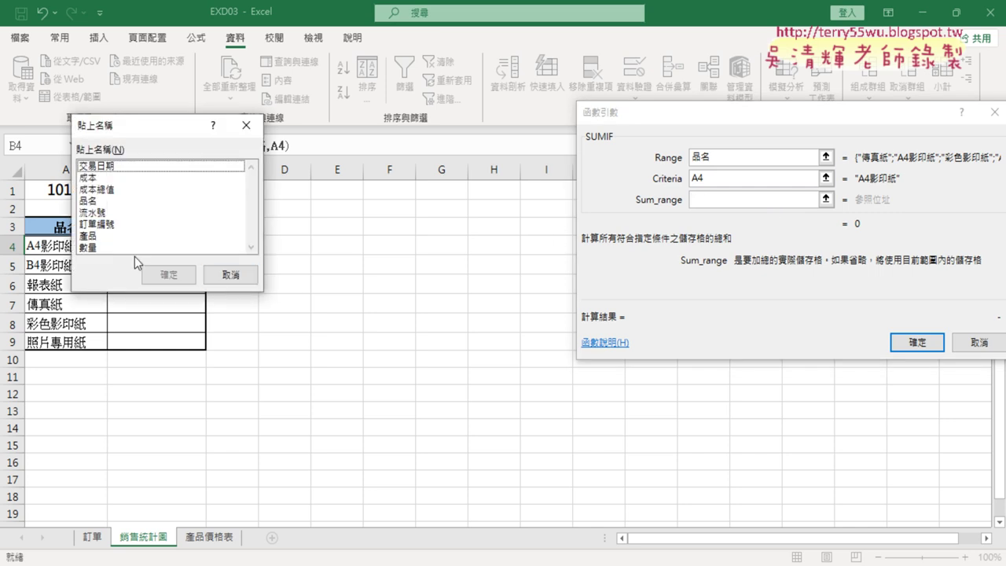
double_click(117, 247)
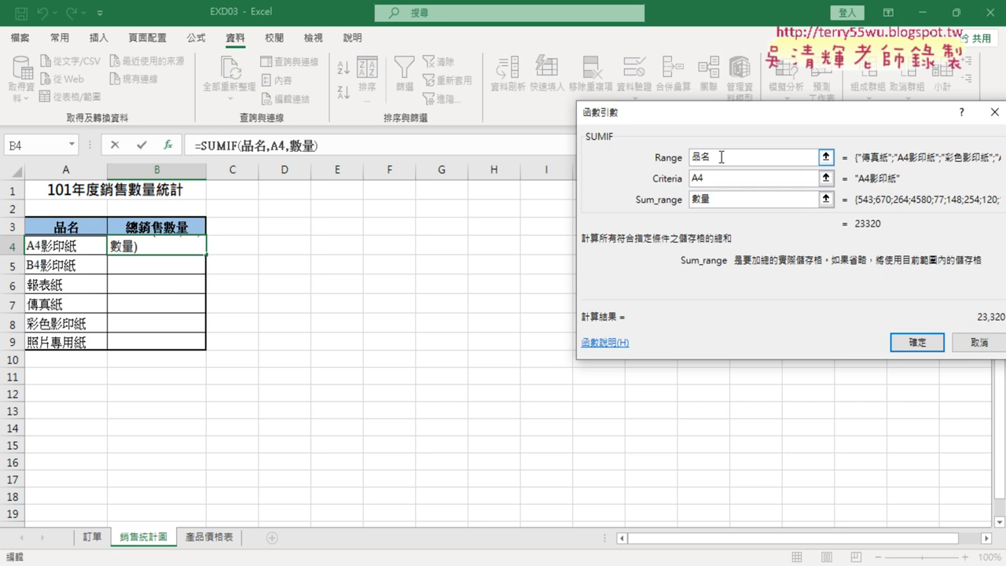
left_click(711, 178)
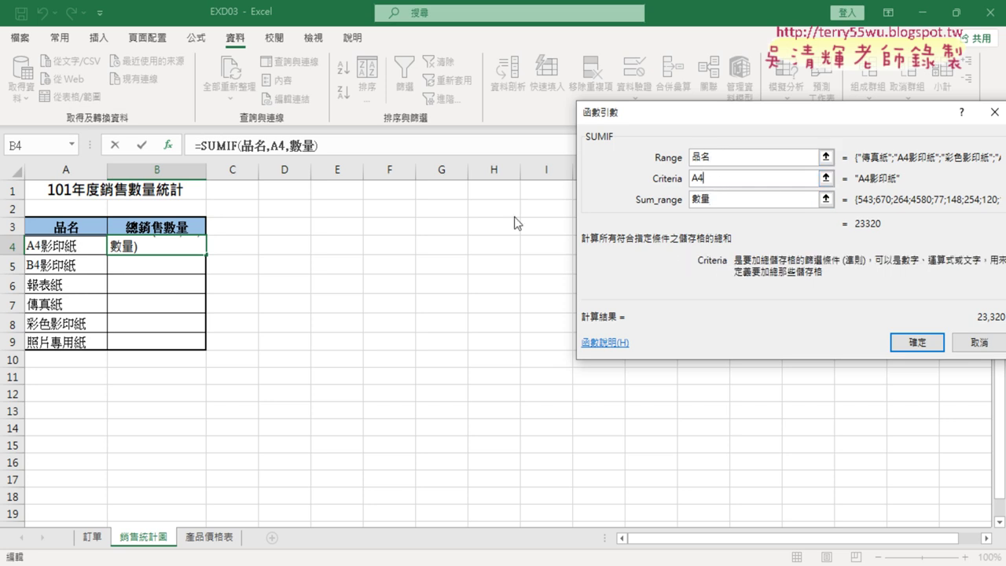
left_click(715, 199)
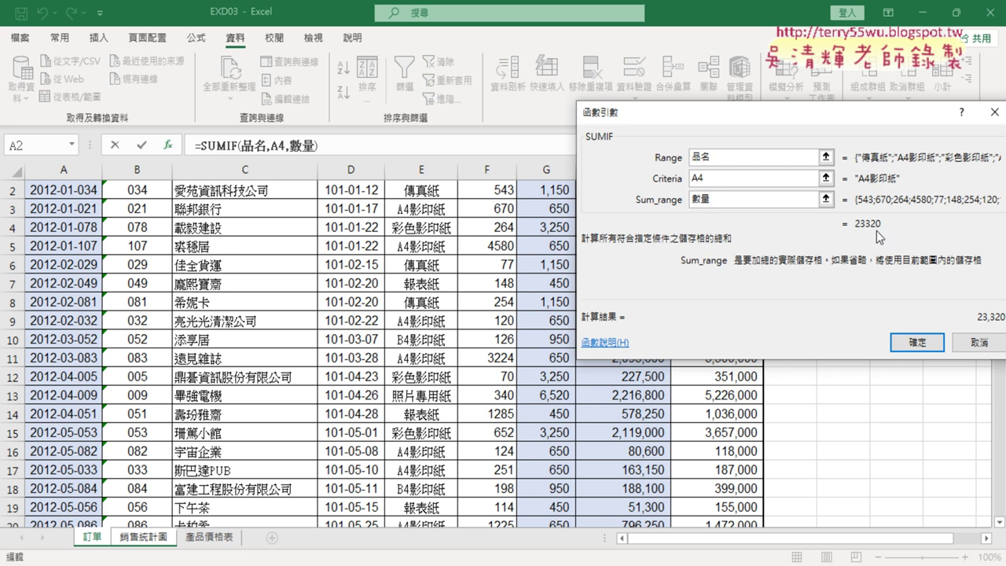
left_click(915, 343)
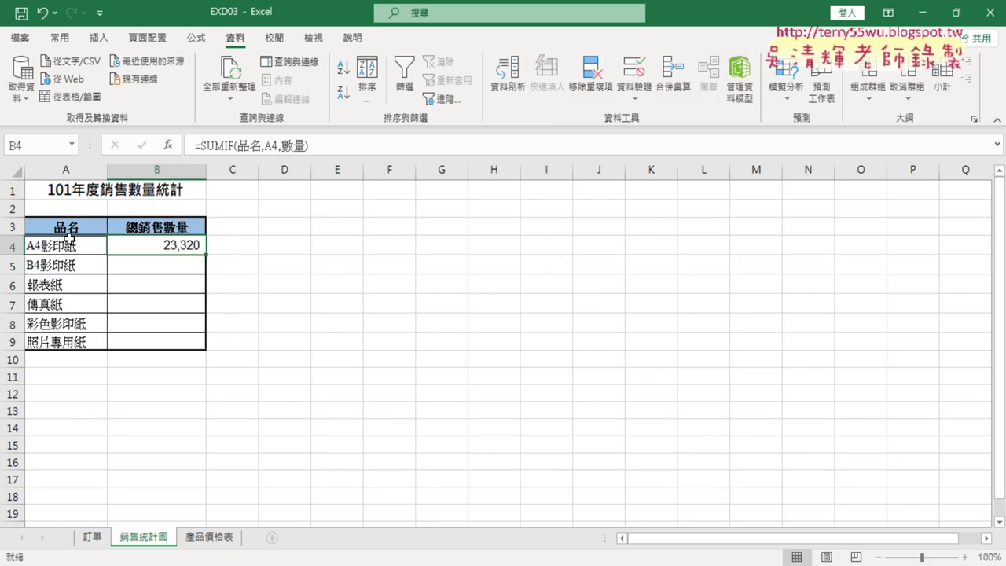
Fill the SUMIF formula from B4 down to B9 and check the copied formula in B5
left_click_drag(205, 255, 199, 353)
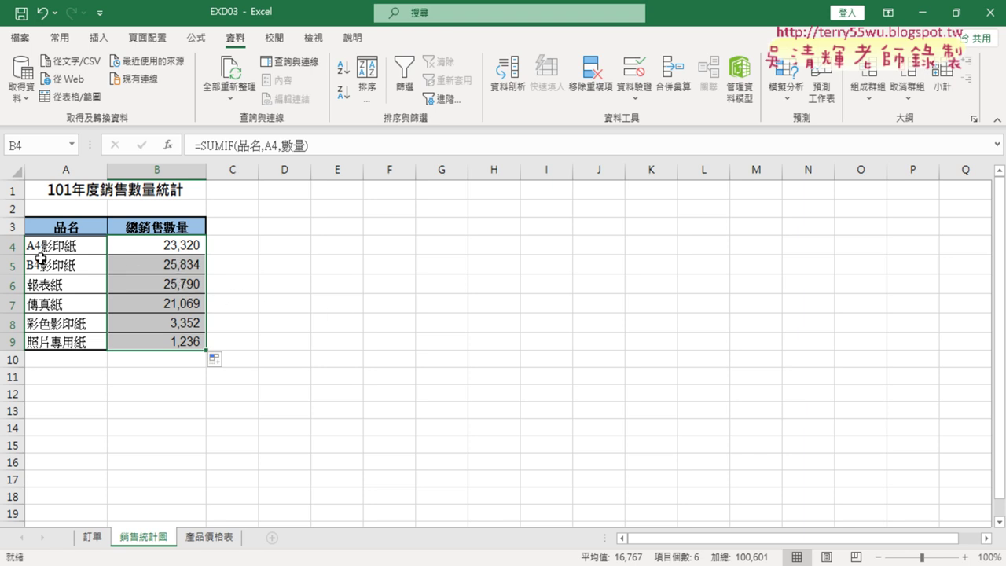
left_click_drag(164, 265, 68, 272)
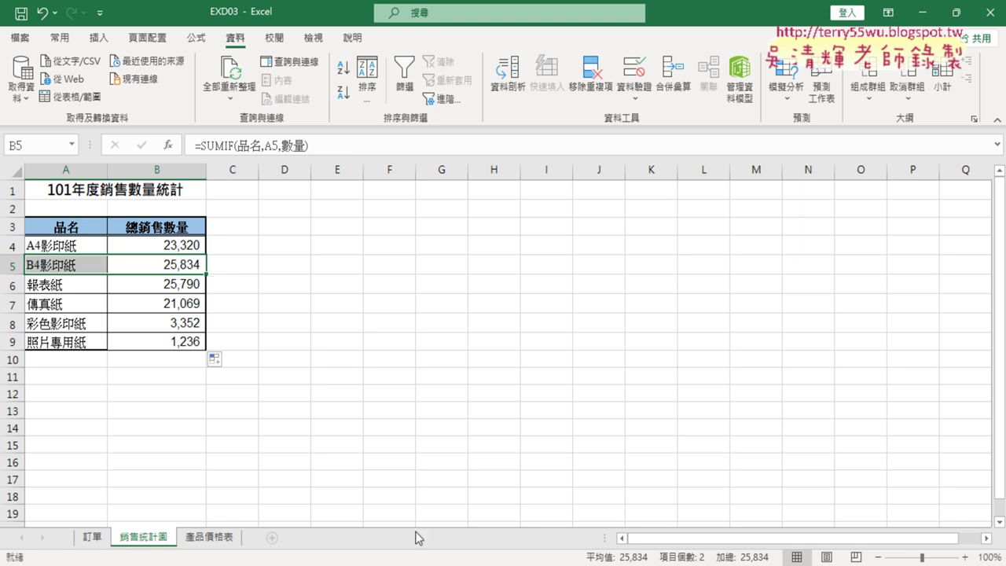
Bring up the TQC exercise PDF at page 19's pie-of-pie chart requirements for A3~B9
left_click(483, 511)
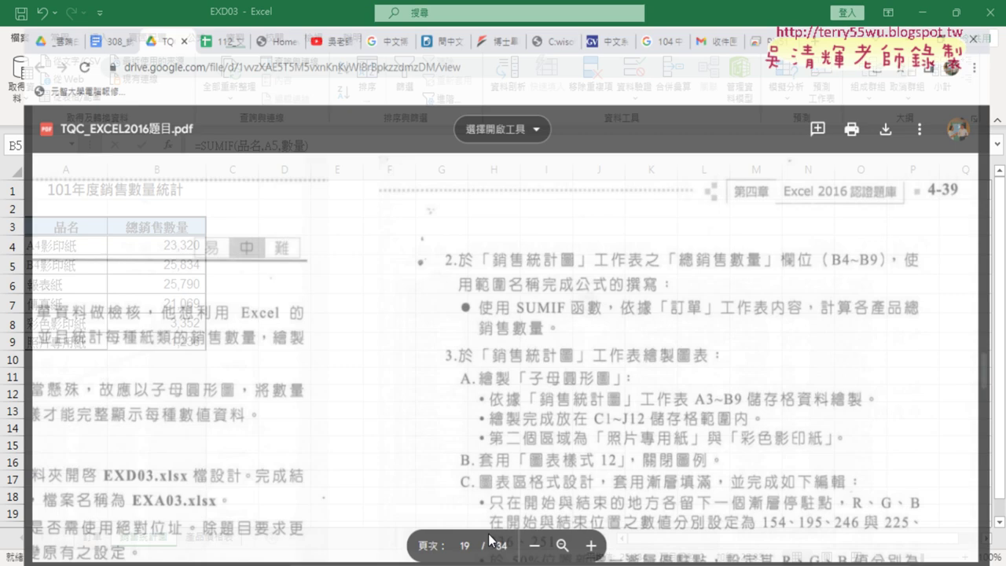
scroll(496, 338, "down", 1)
scroll(496, 337, "down", 2)
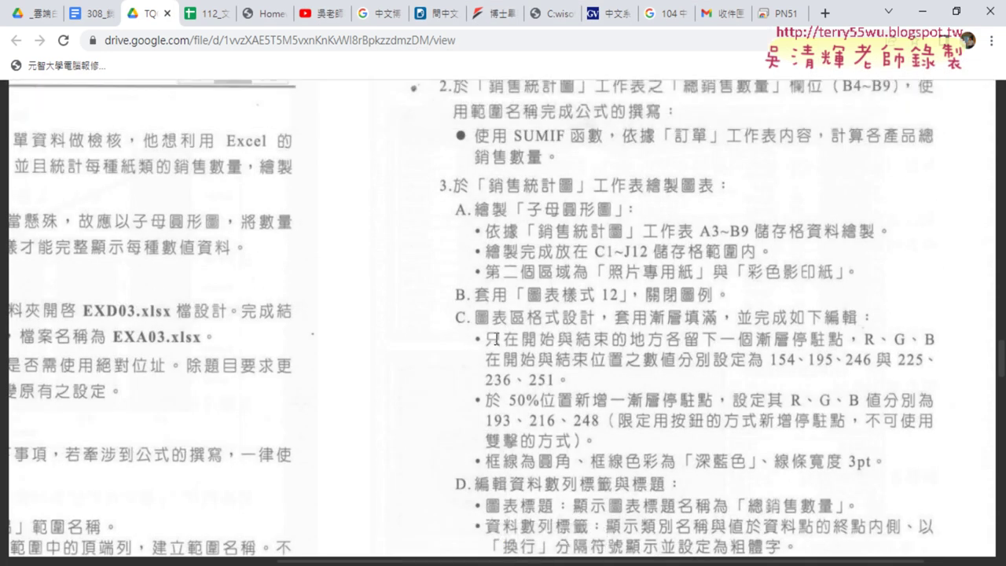
scroll(496, 338, "up", 1)
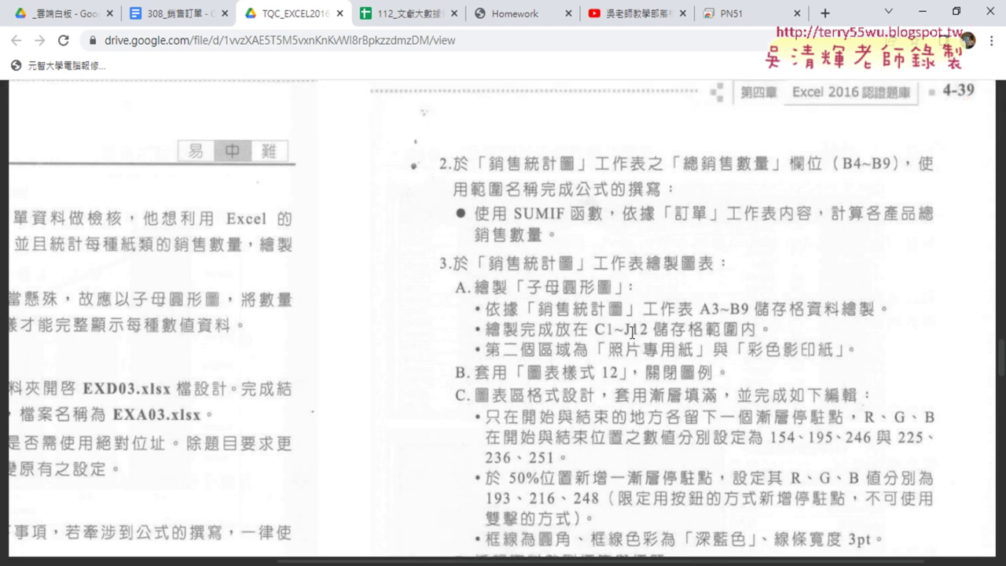
Insert a Pie of Pie chart from the sales table and move it beside the table near C1
left_click(922, 12)
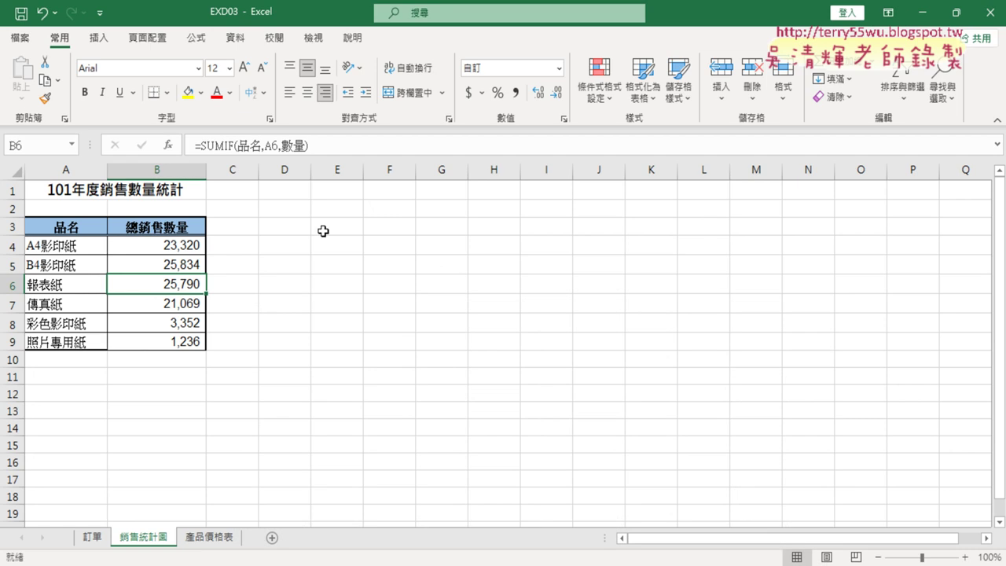
left_click(76, 280)
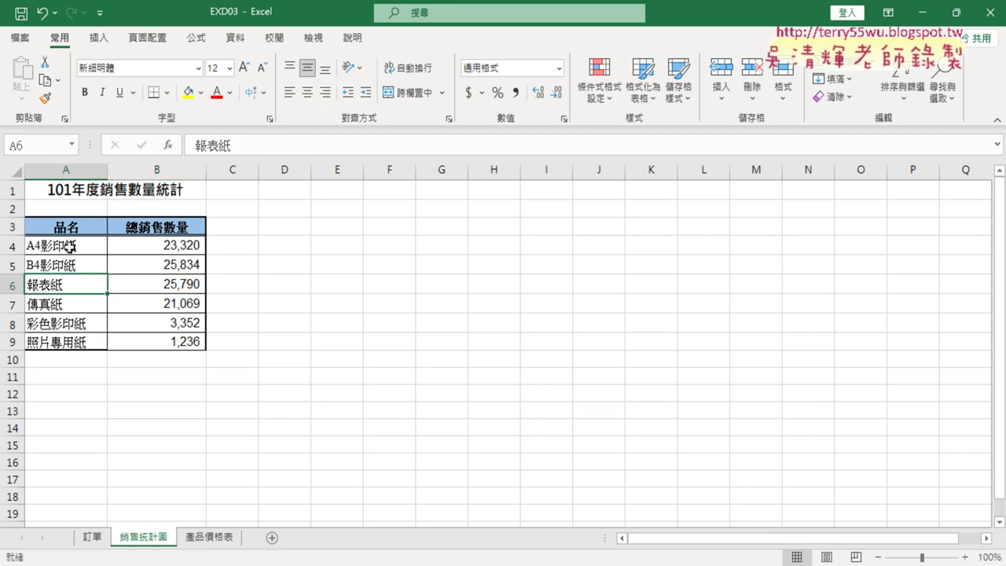
left_click(98, 37)
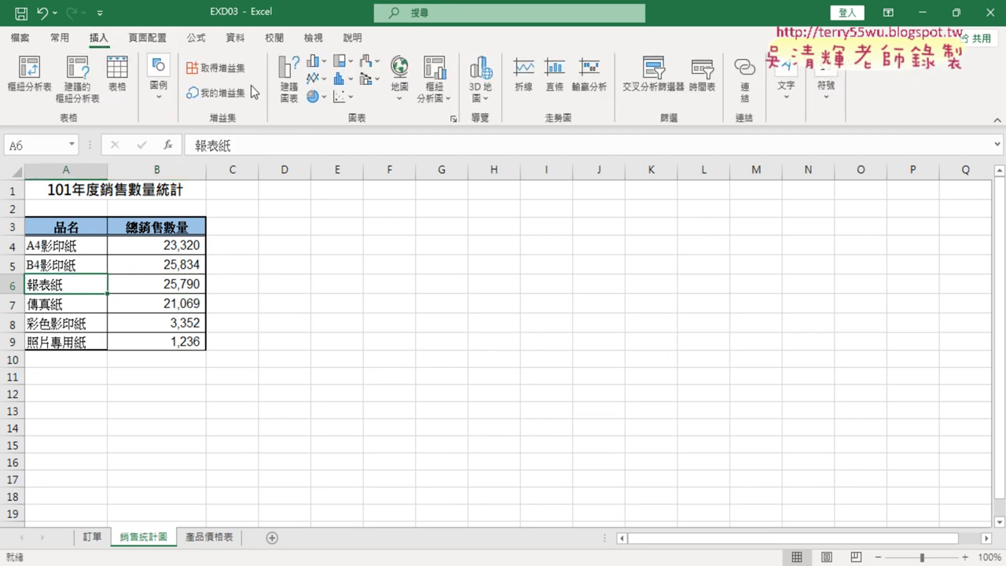
left_click(327, 100)
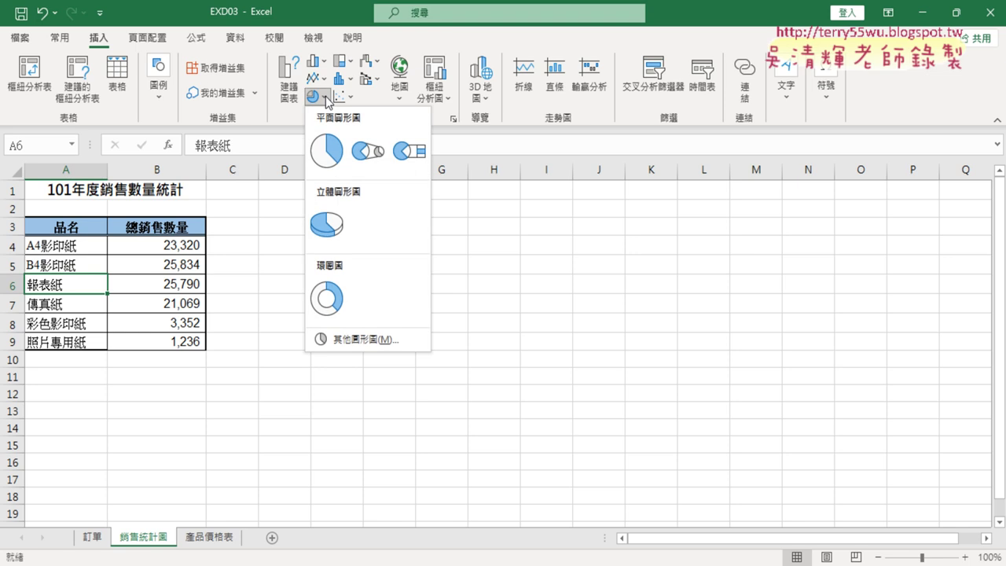
left_click(361, 148)
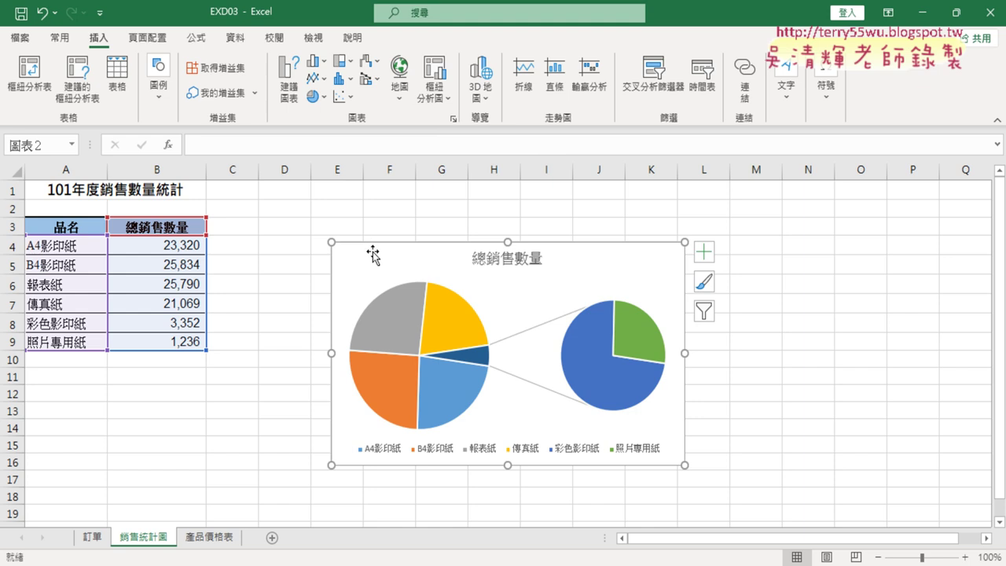
left_click_drag(372, 254, 256, 194)
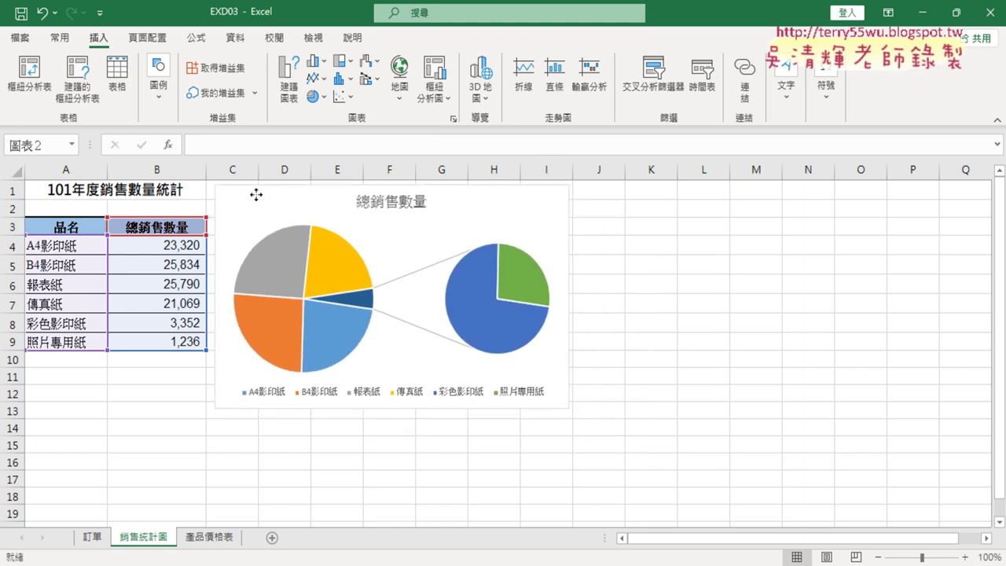
Stretch the pie-of-pie chart's corner so it covers C1:J12, checking the exercise PDF
key("alt+Tab")
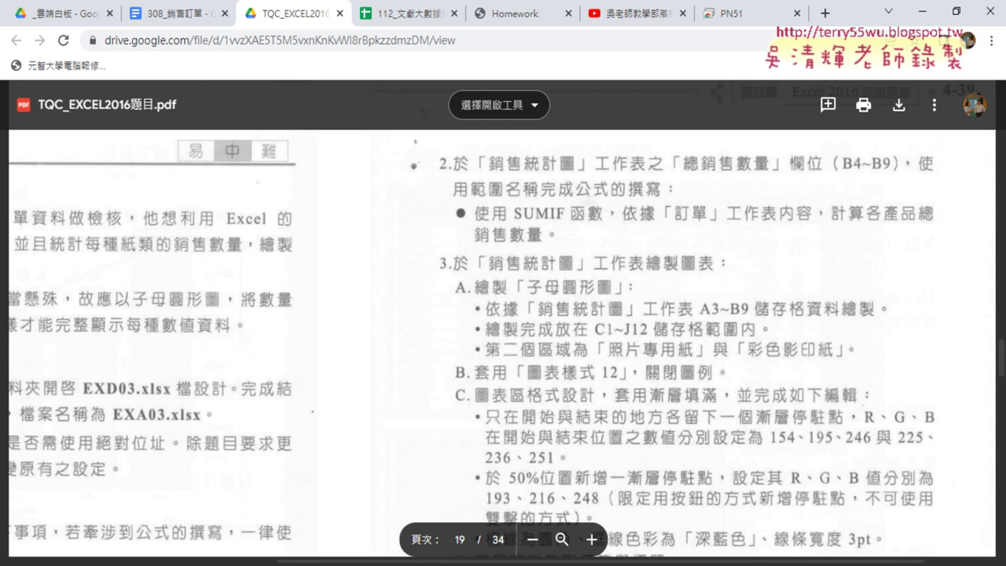
key("alt+Tab")
left_click_drag(240, 198, 233, 199)
left_click(232, 198)
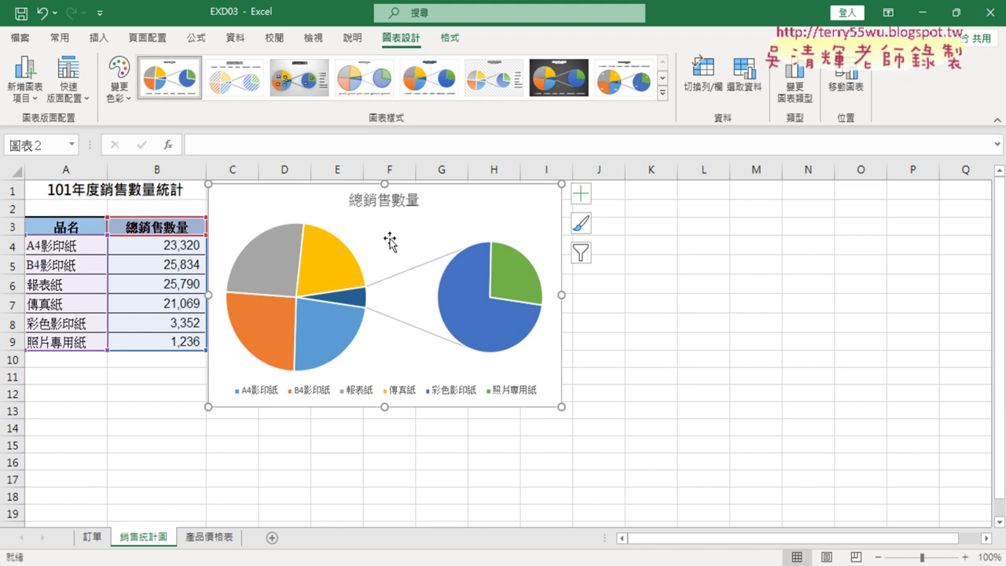
left_click_drag(561, 408, 623, 399)
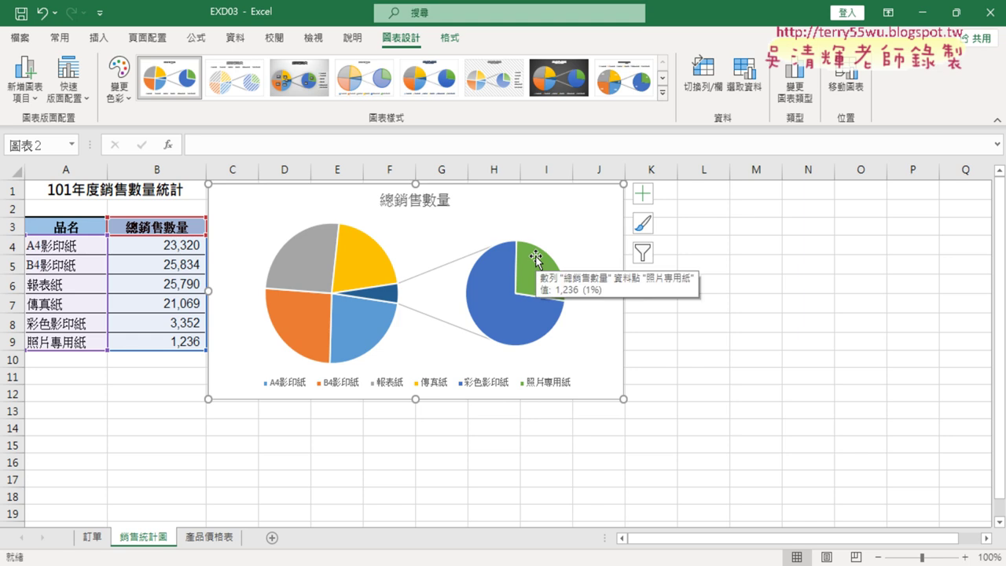
key("alt+Tab")
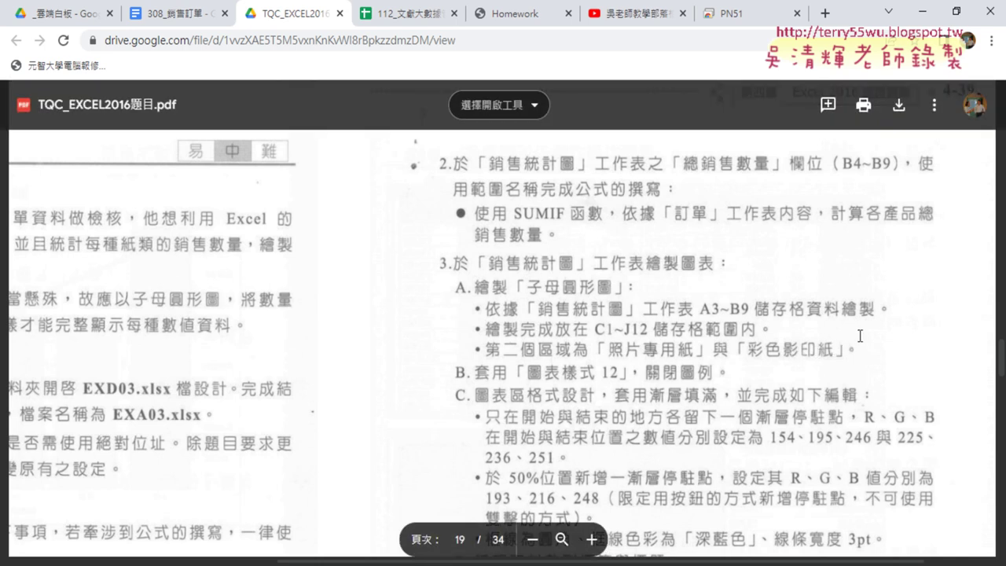
left_click(922, 11)
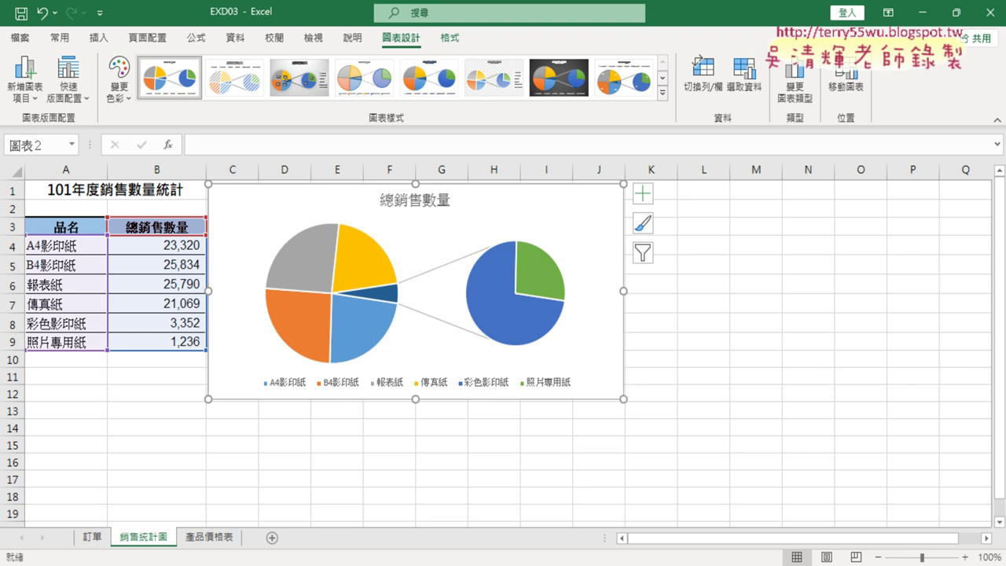
key("alt+Tab")
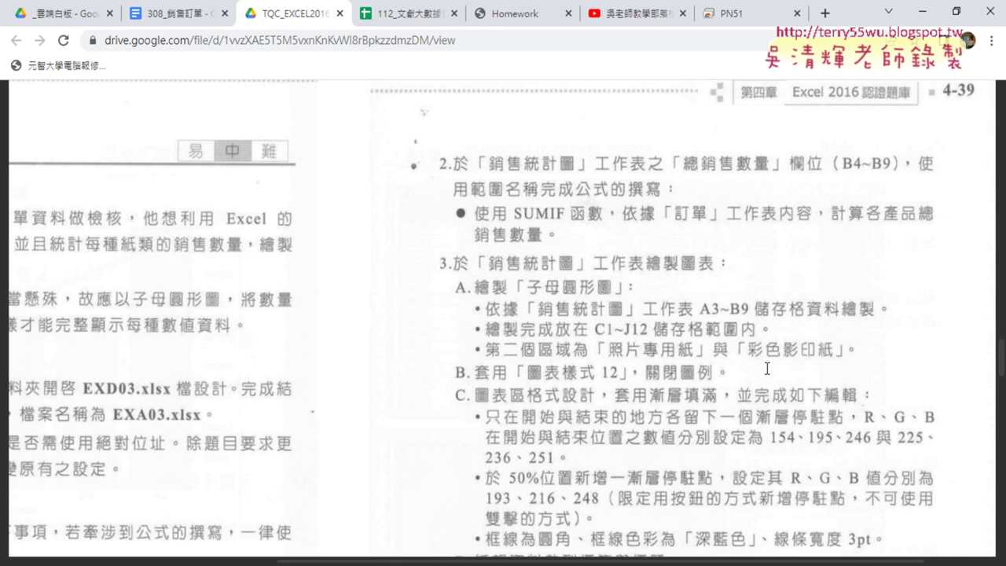
left_click(923, 17)
Apply chart Style 12 and delete the legend, leaving the 總銷售數量 title and two pies
left_click(663, 93)
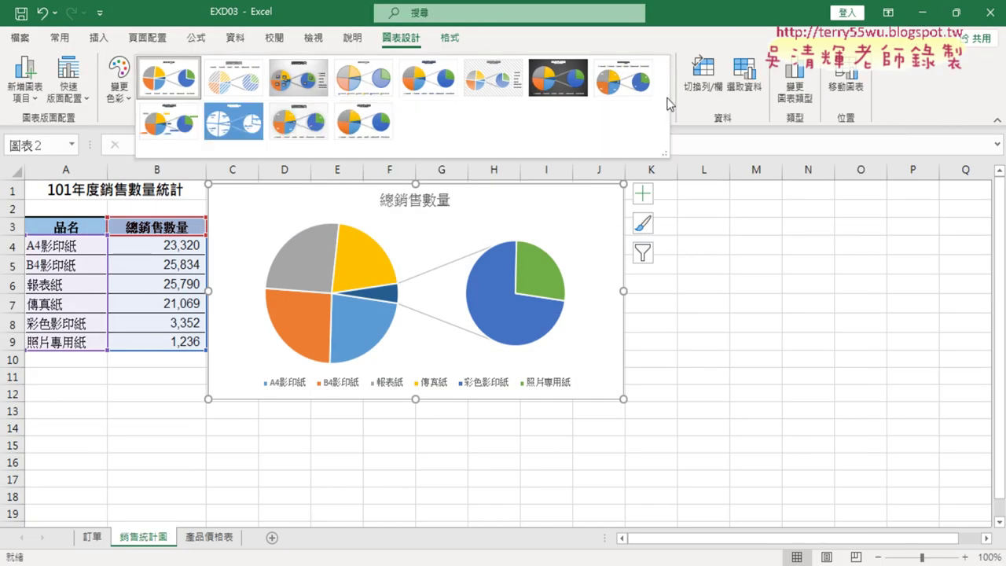
left_click(377, 126)
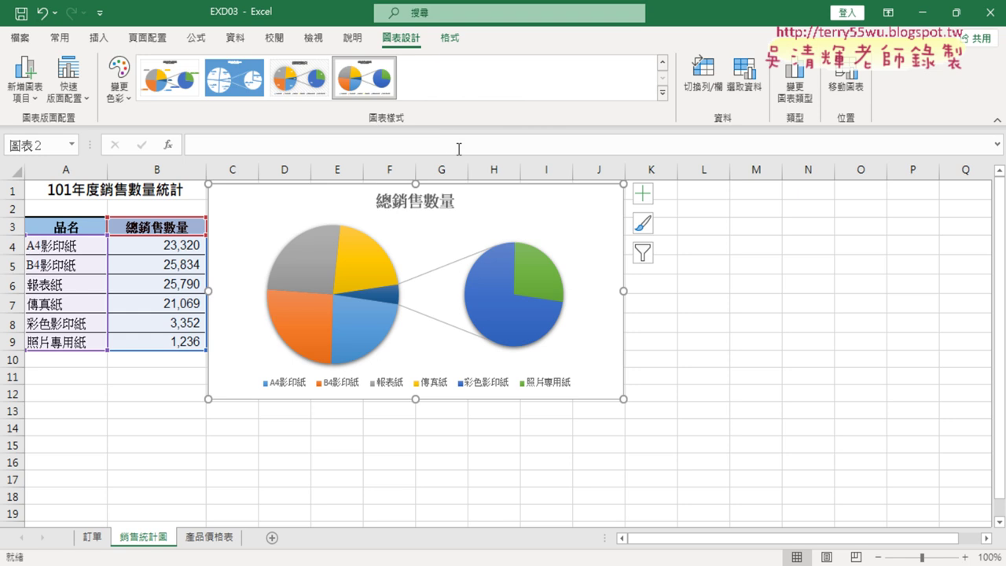
left_click(494, 389)
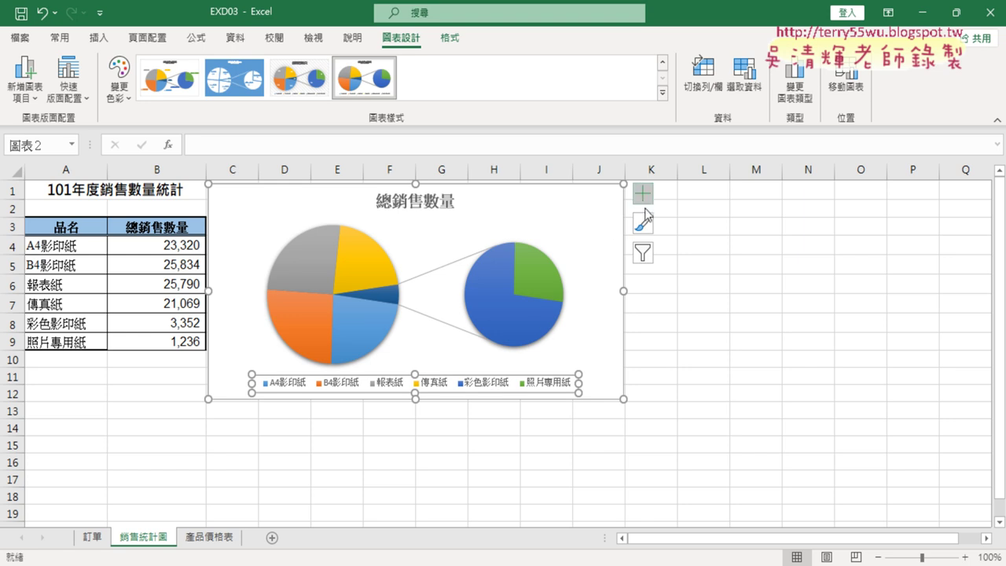
left_click(643, 201)
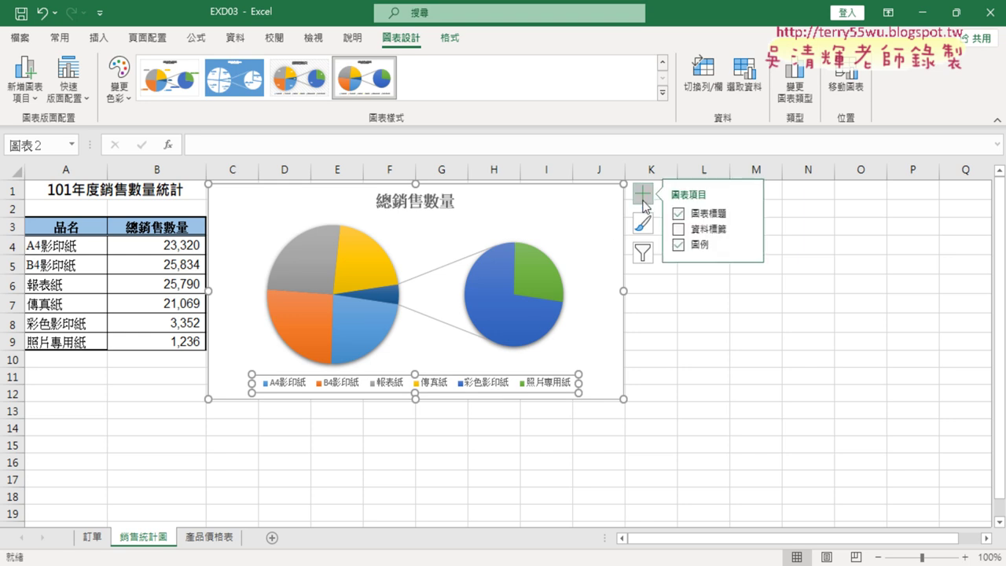
left_click(679, 247)
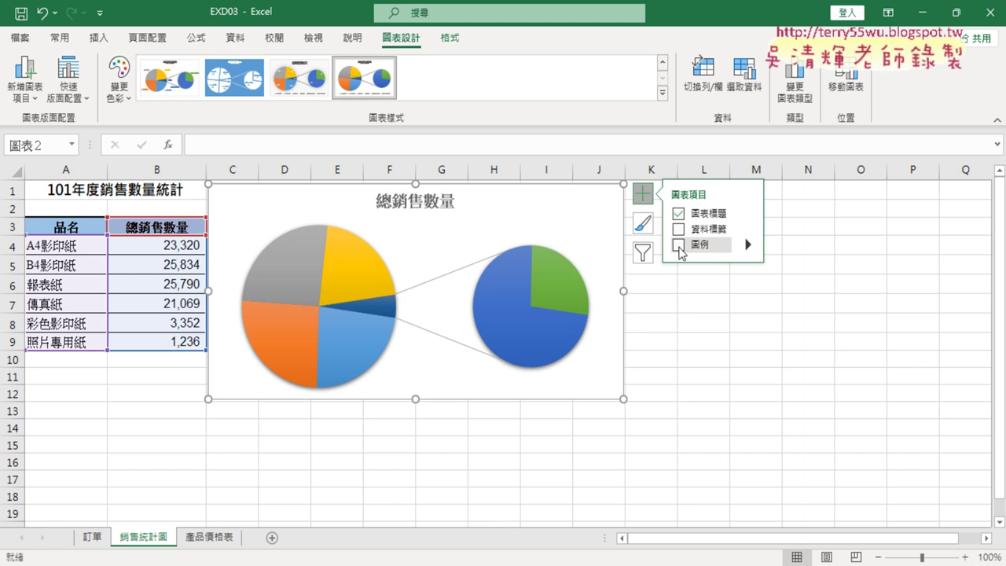
left_click(678, 245)
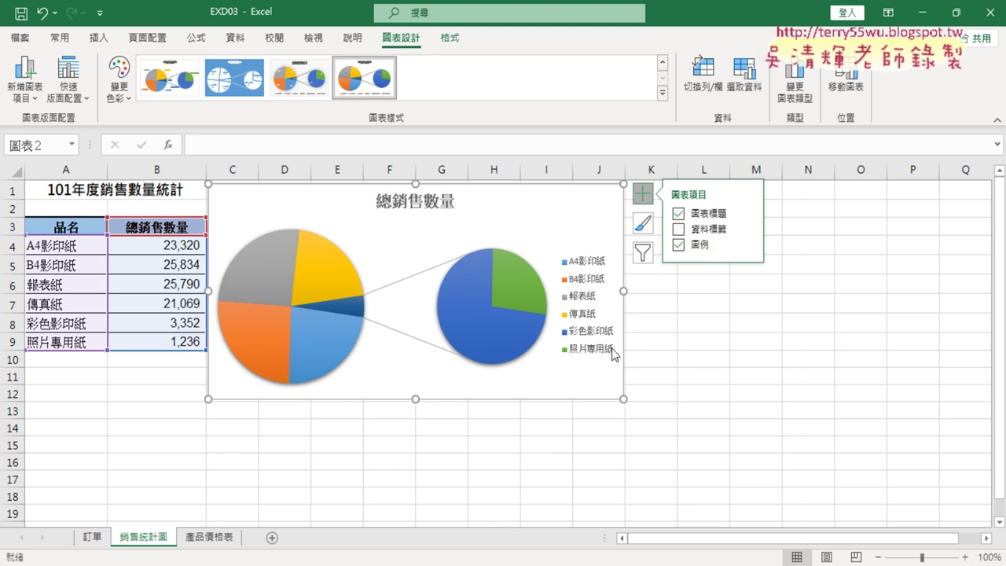
left_click(597, 336)
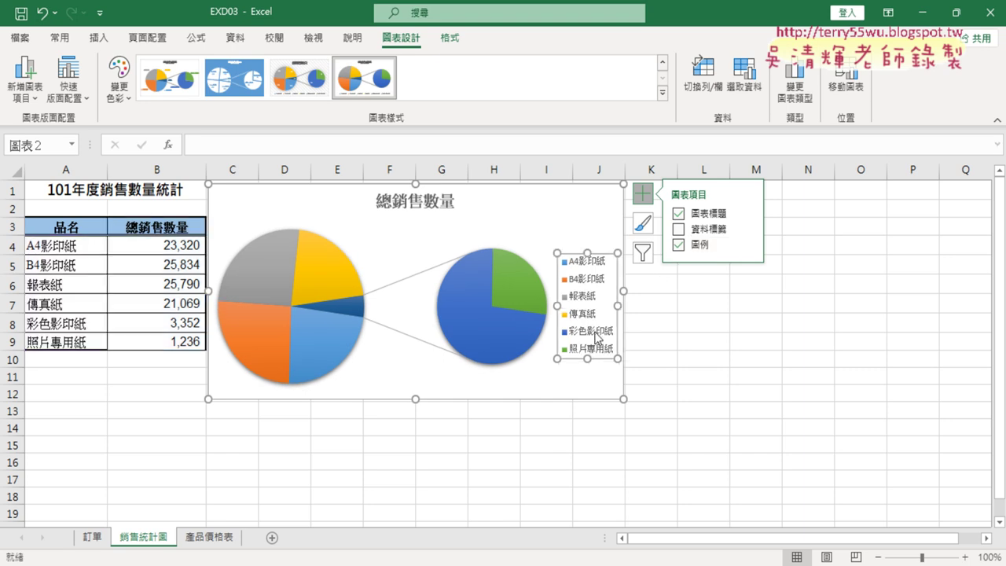
key("Delete")
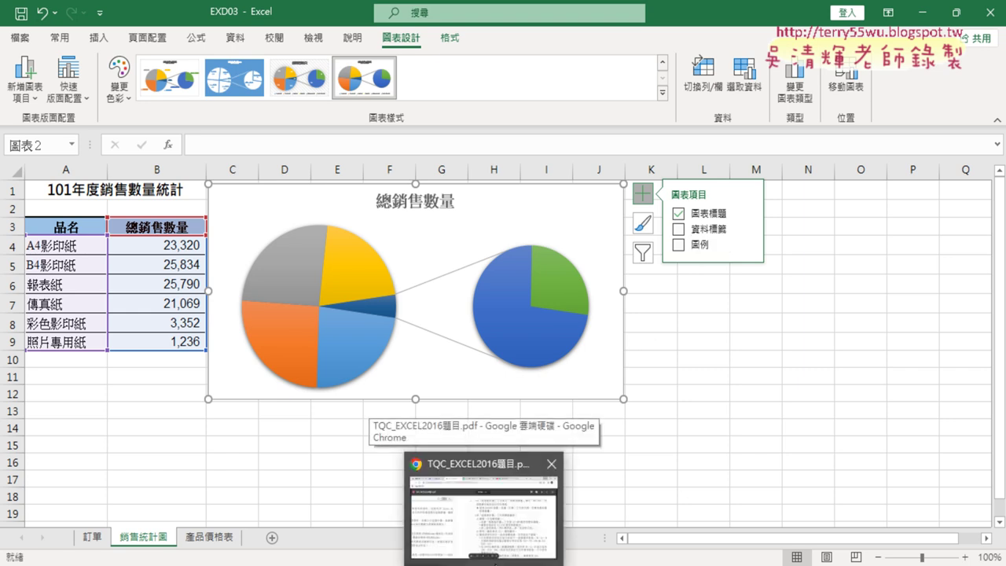
left_click(487, 503)
scroll(500, 363, "down", 2)
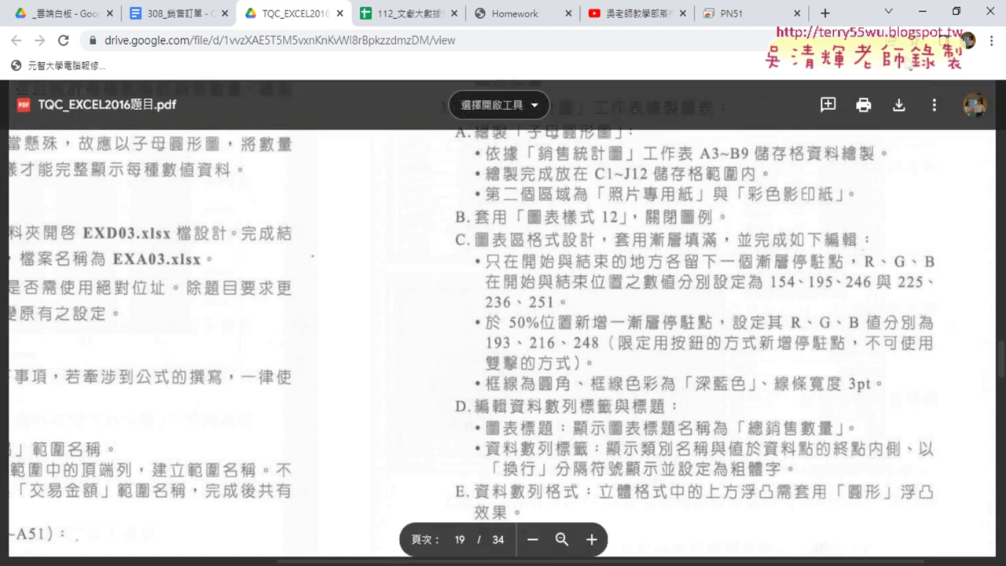
key("alt+Tab")
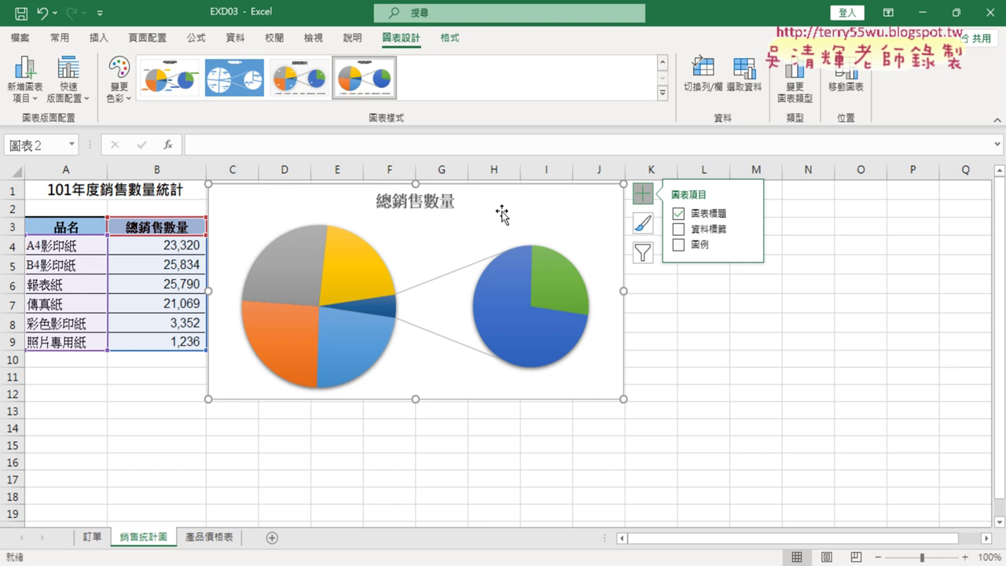
Open the Format Chart Area pane from the chart area's right-click menu
double_click(503, 213)
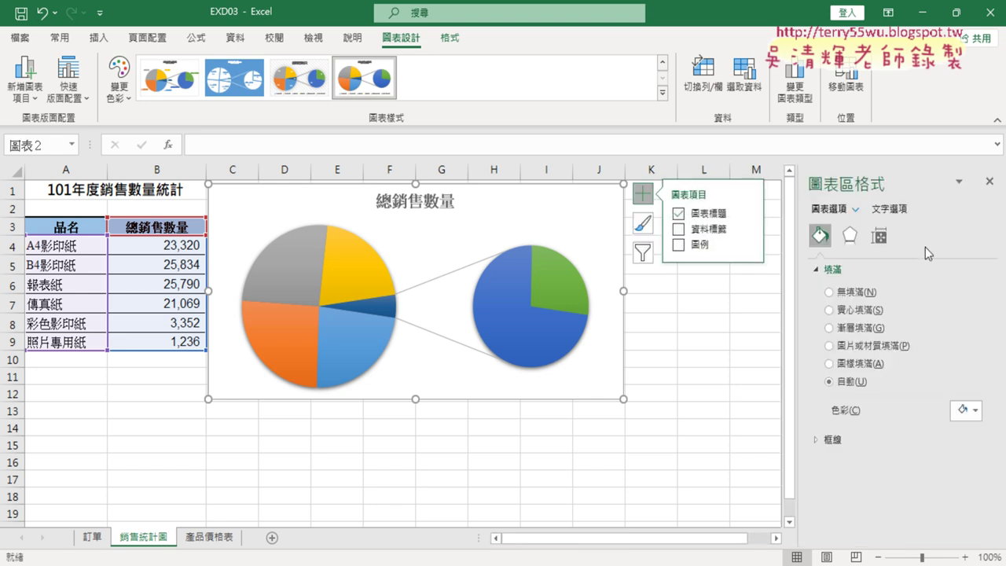
left_click(987, 187)
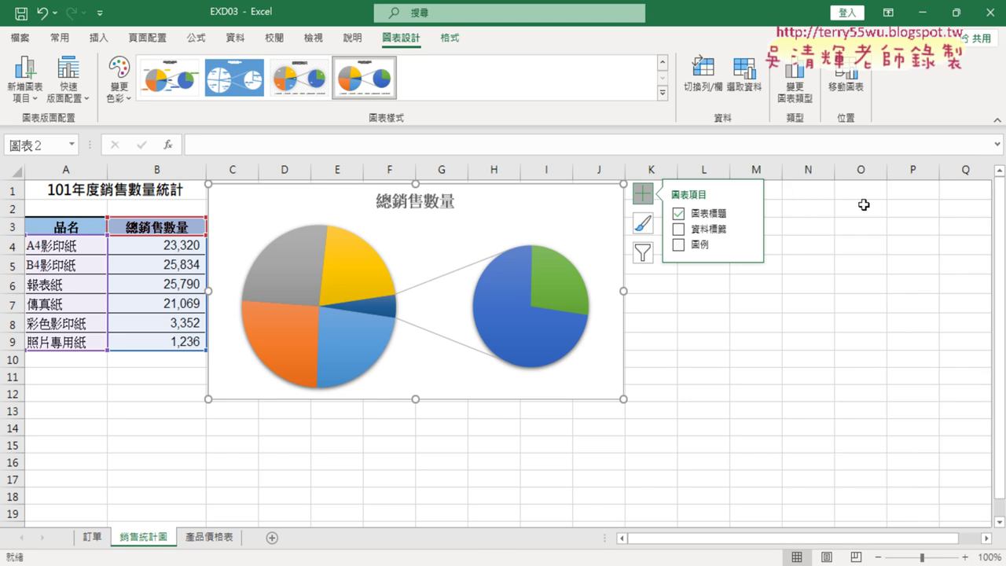
double_click(527, 202)
left_click(989, 181)
right_click(551, 199)
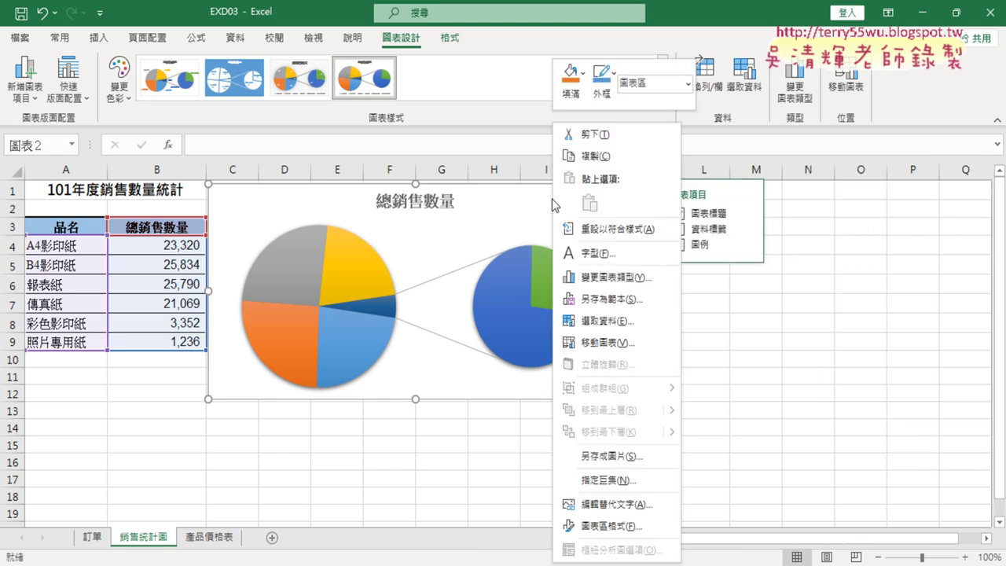
left_click(610, 527)
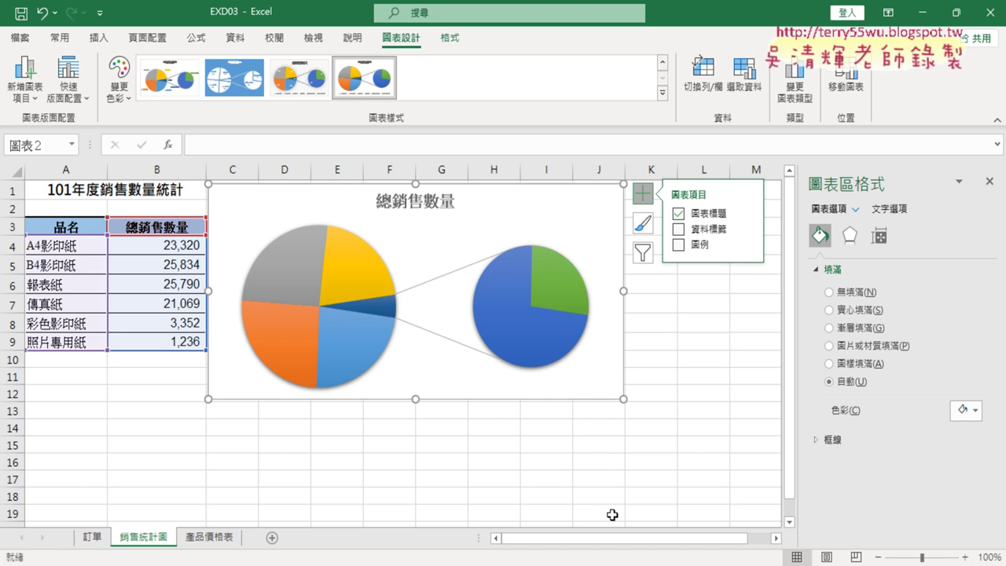
Switch the chart area's fill to Gradient fill
left_click(829, 328)
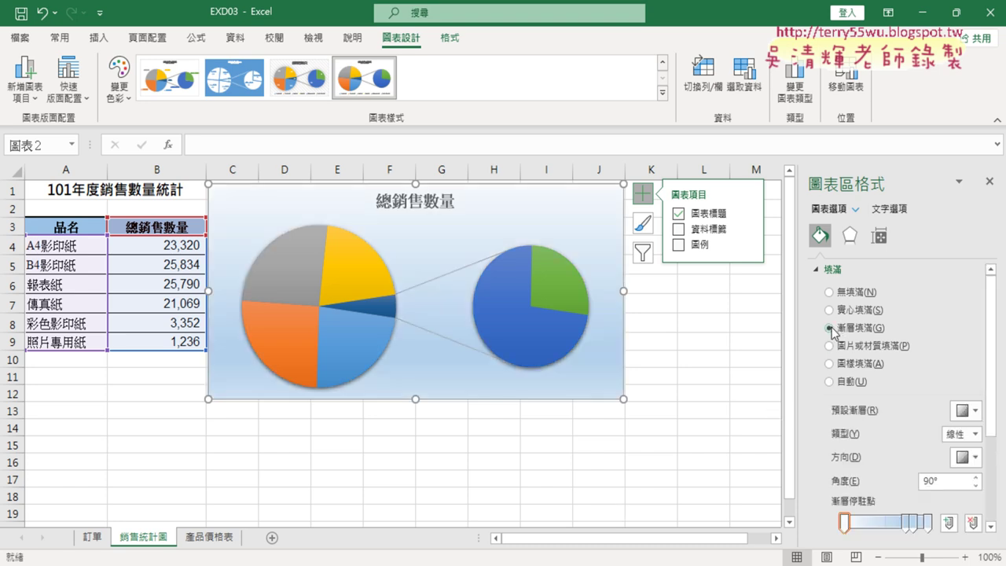
scroll(903, 339, "down", 2)
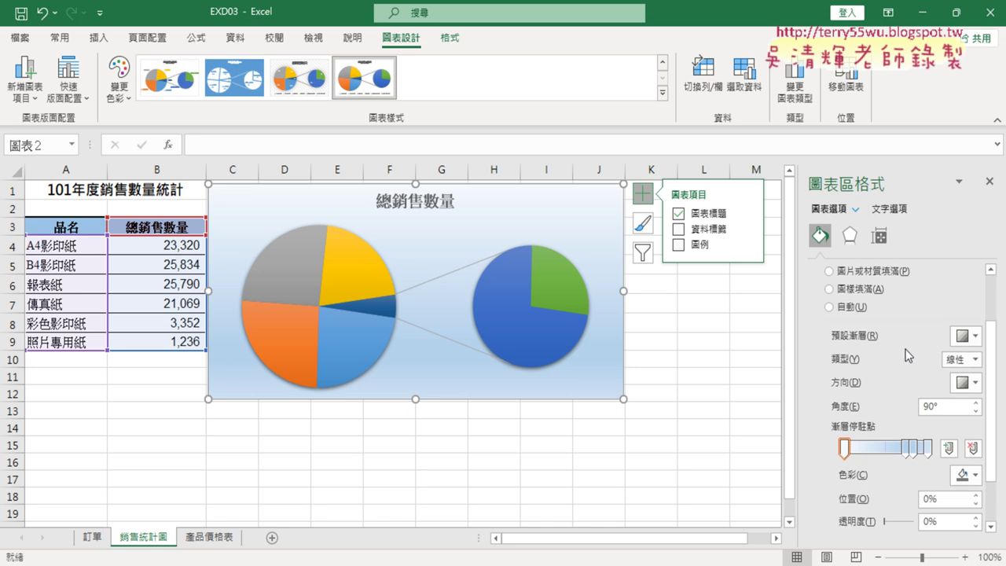
mouse_move(844, 446)
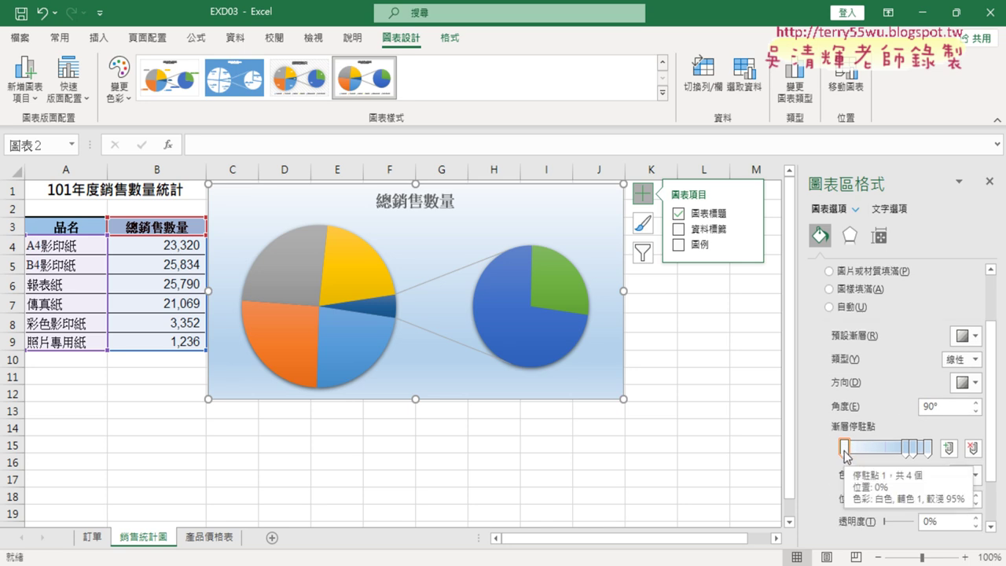
scroll(845, 456, "down", 1)
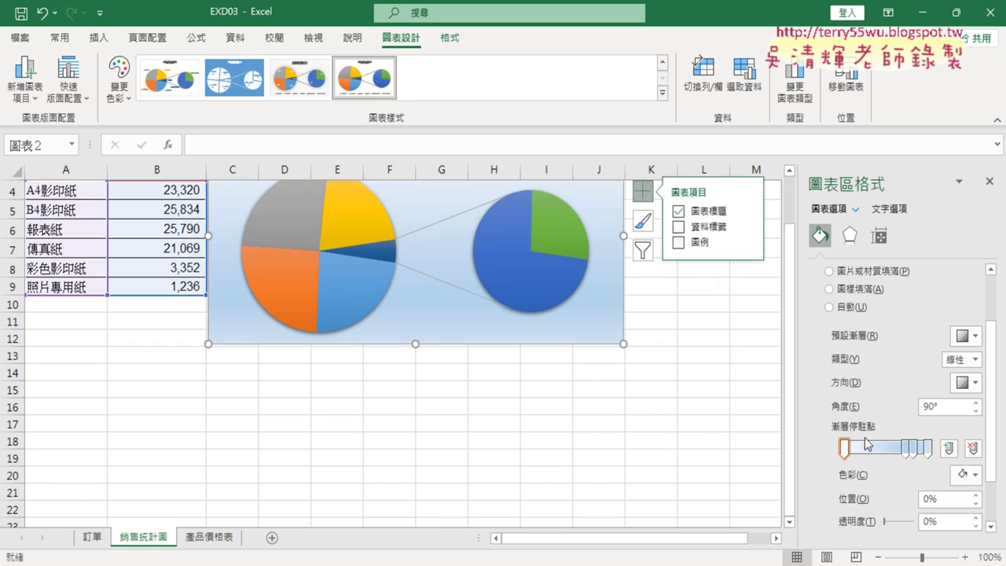
scroll(711, 389, "up", 1)
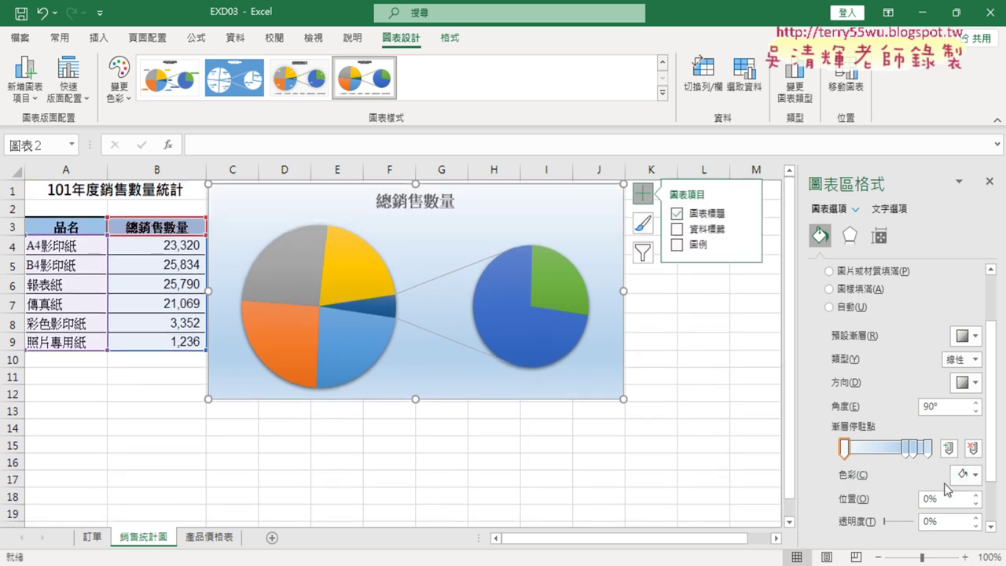
Colour the first gradient stop with custom RGB 154, 195, 246
left_click(971, 476)
left_click(916, 461)
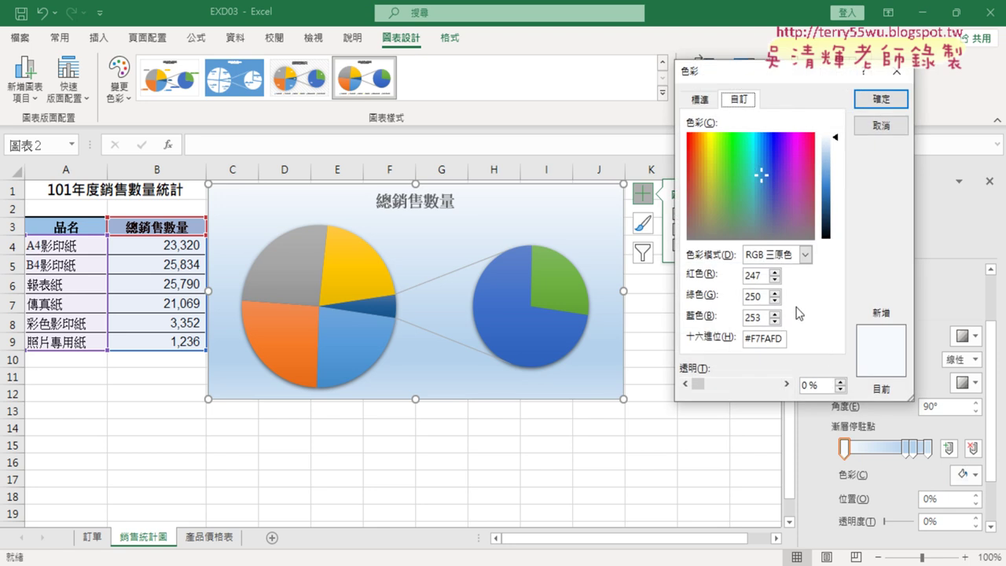
key("alt+Tab")
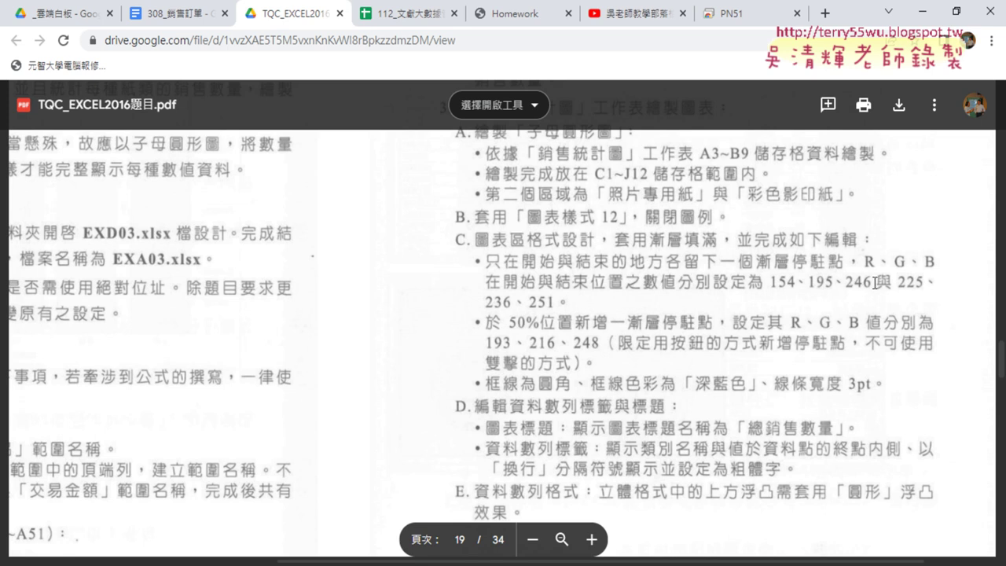
left_click(921, 12)
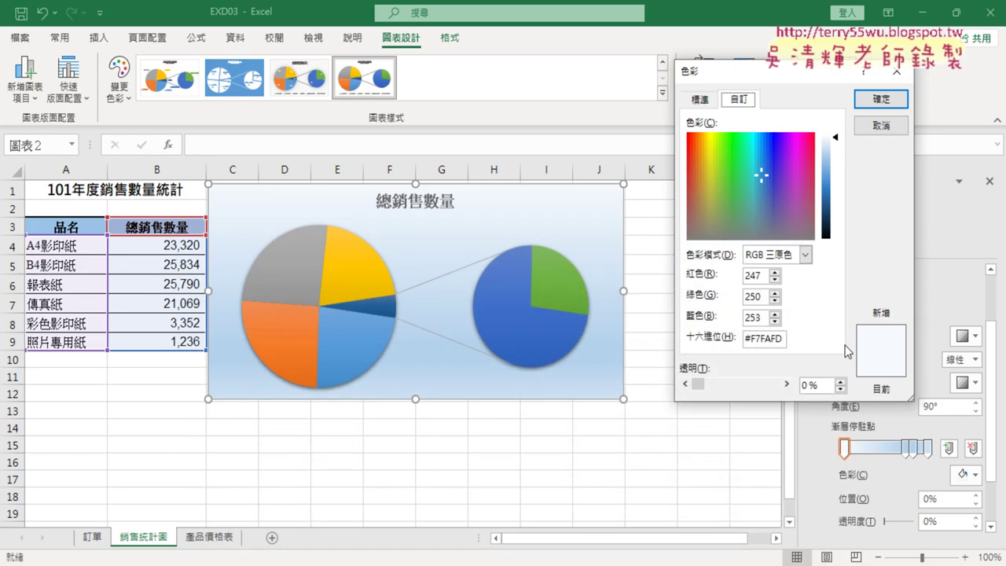
double_click(753, 275)
type("154")
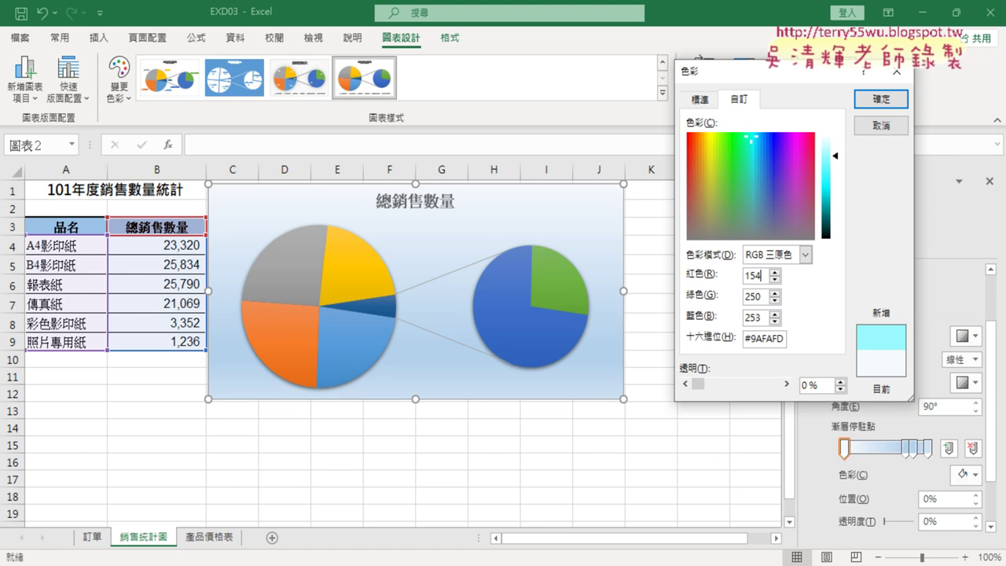
double_click(752, 295)
type("195")
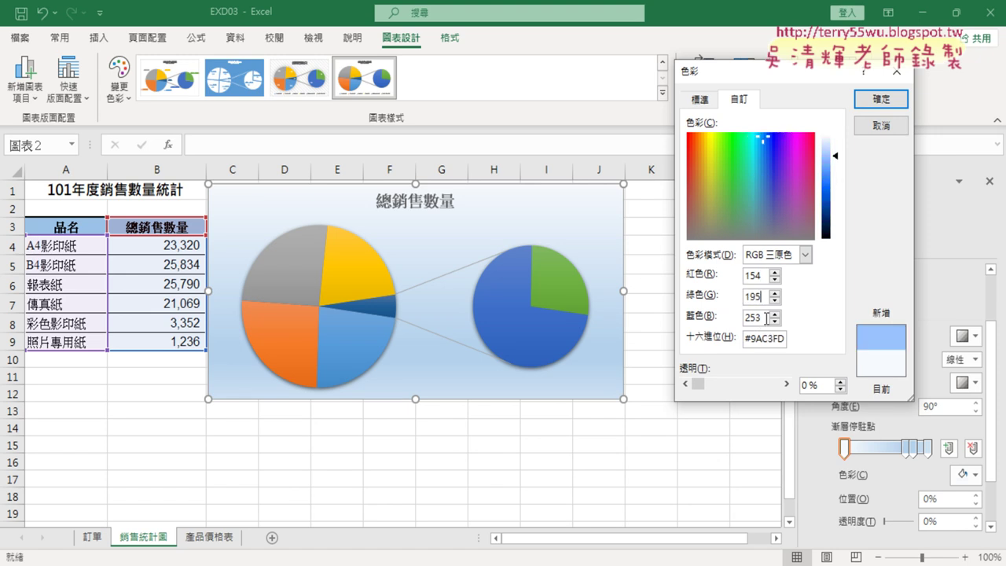
left_click_drag(767, 317, 742, 319)
type("246")
left_click(881, 99)
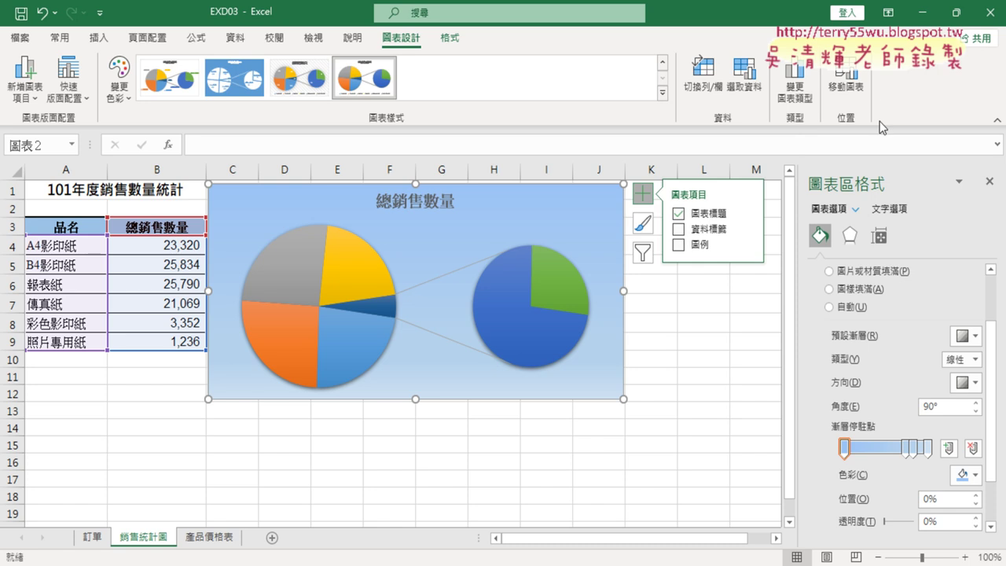
Remove the extra gradient stops, including the one at 74%, leaving the start and 100% stops
left_click(906, 448)
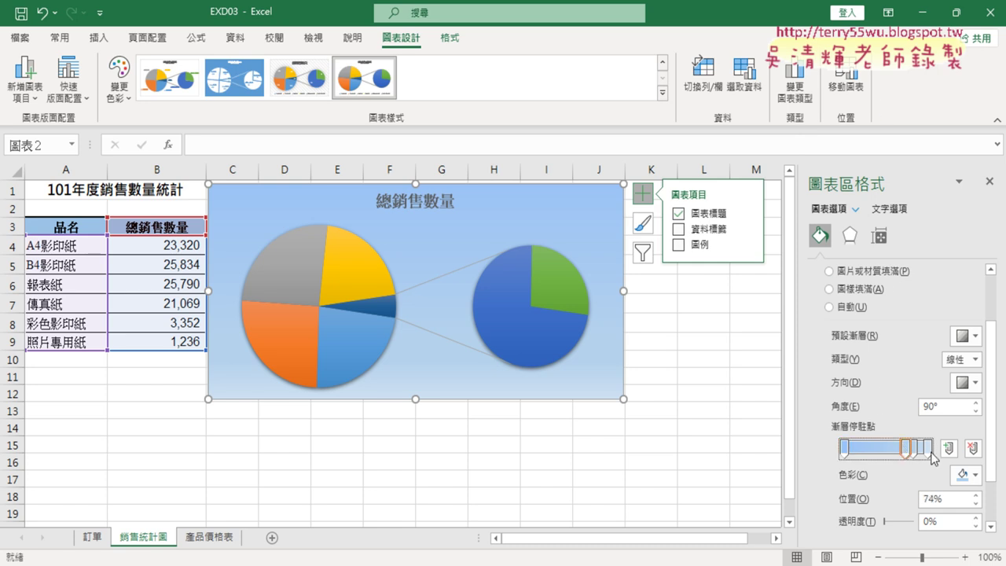
left_click(973, 452)
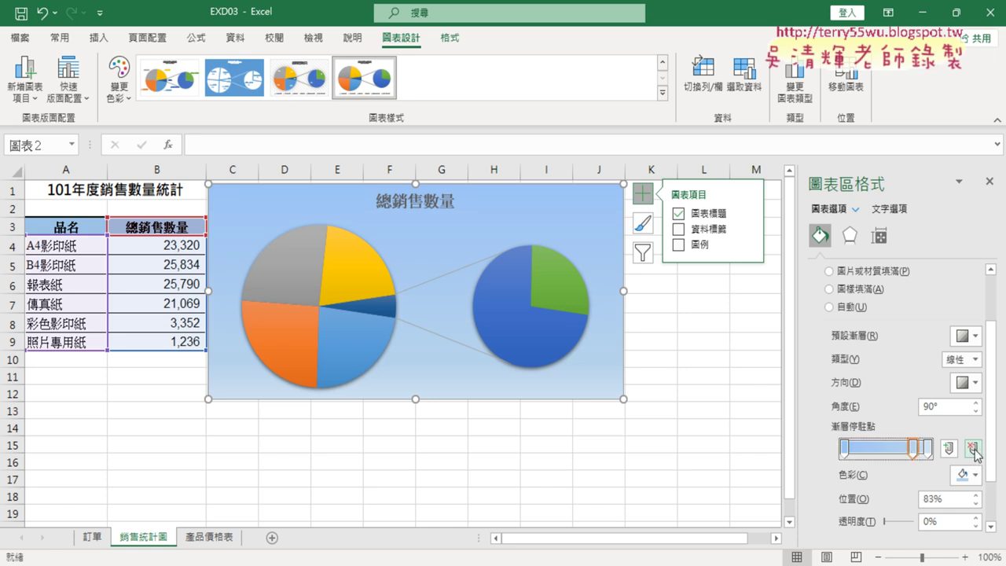
left_click(972, 450)
left_click(929, 448)
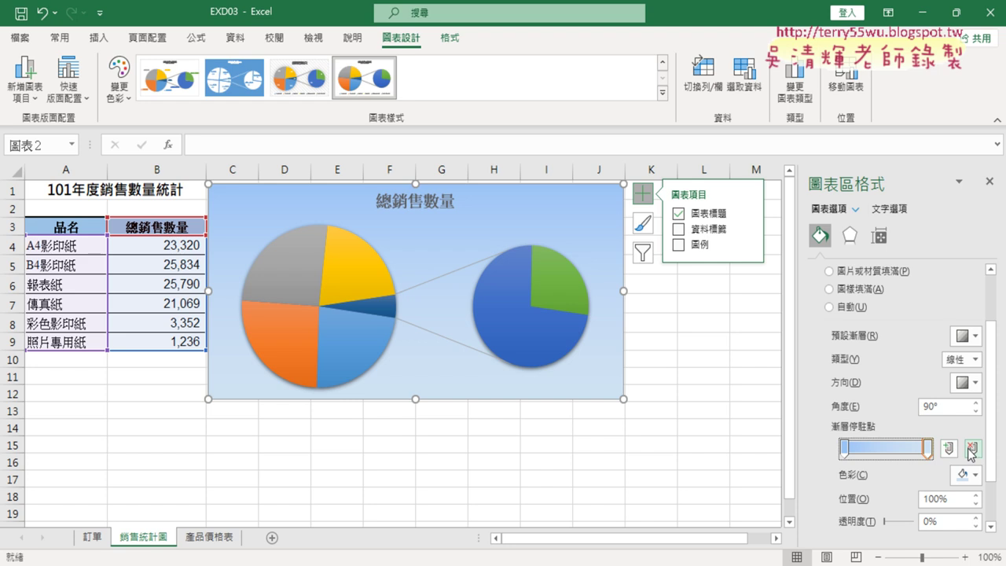
left_click(975, 476)
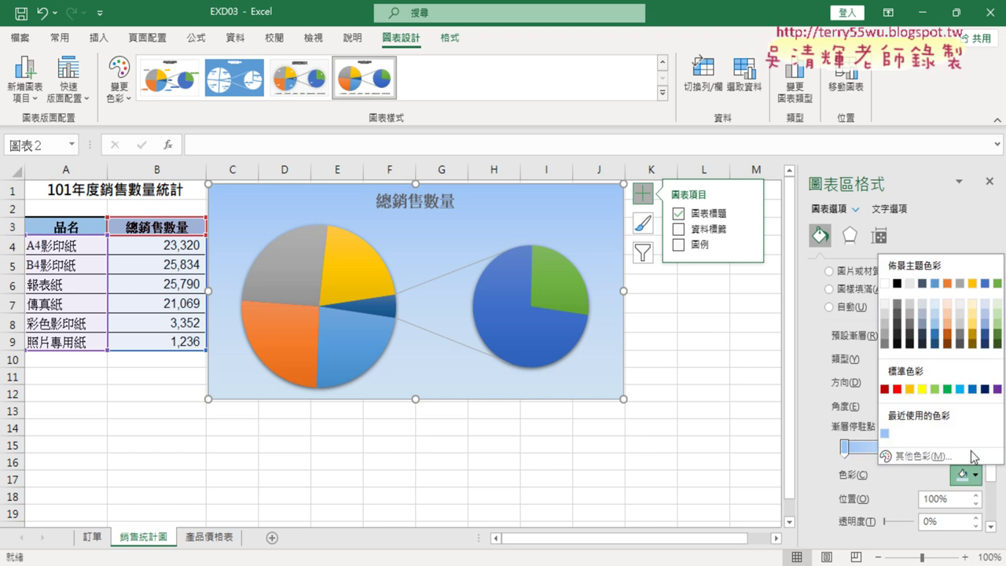
Set the 100% end stop's custom colour to RGB 225, 236, 251
left_click(959, 521)
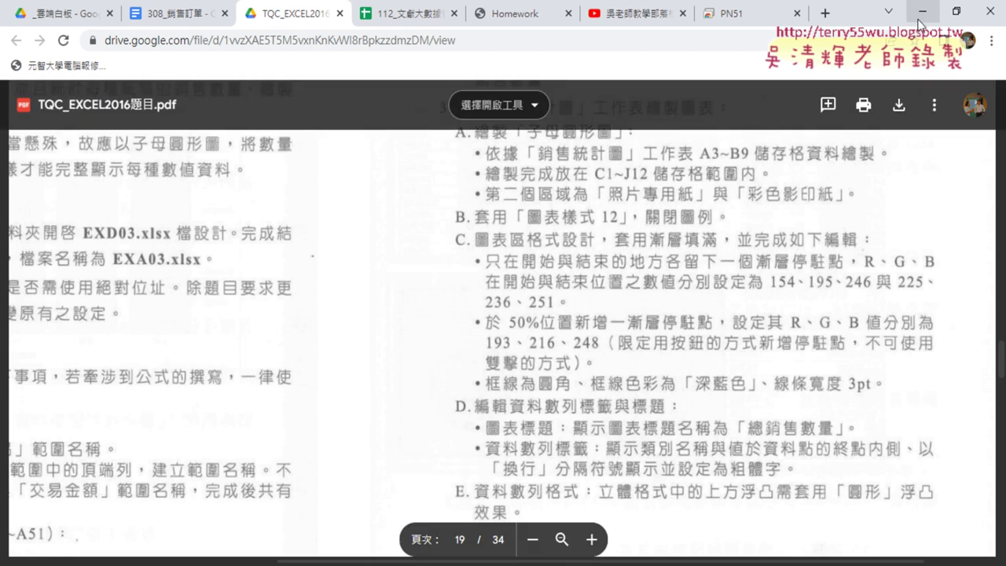
left_click(921, 13)
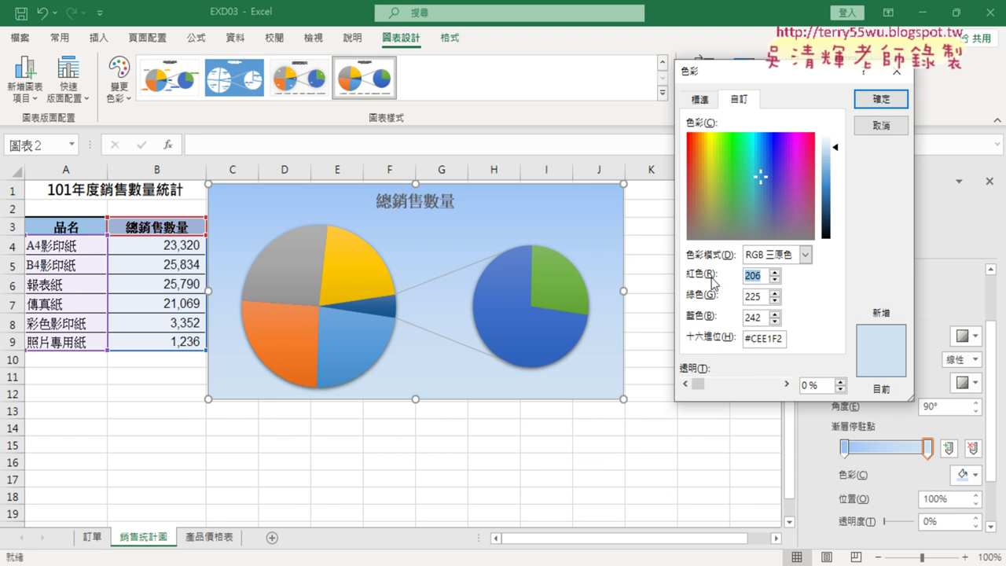
type("225")
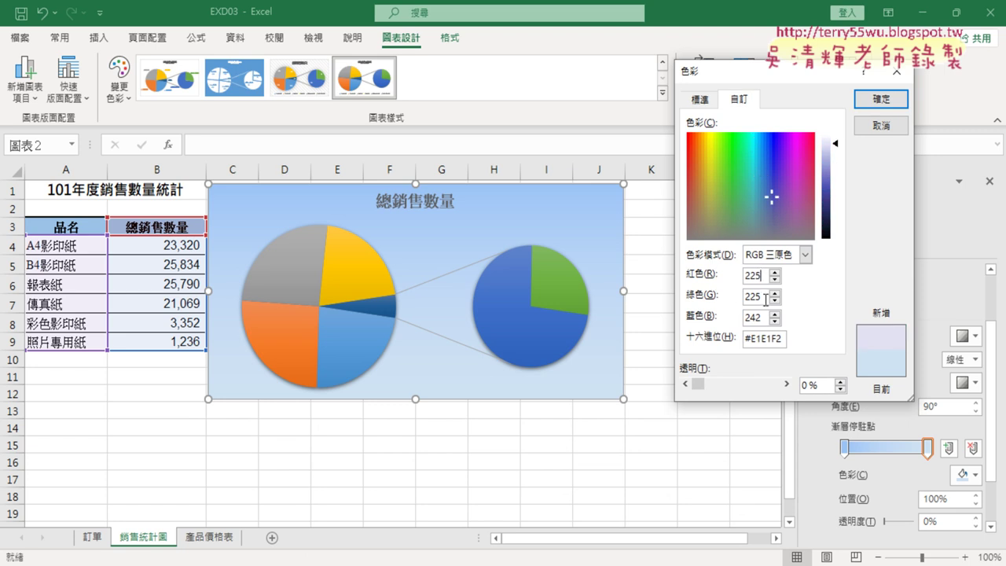
double_click(764, 298)
type("236")
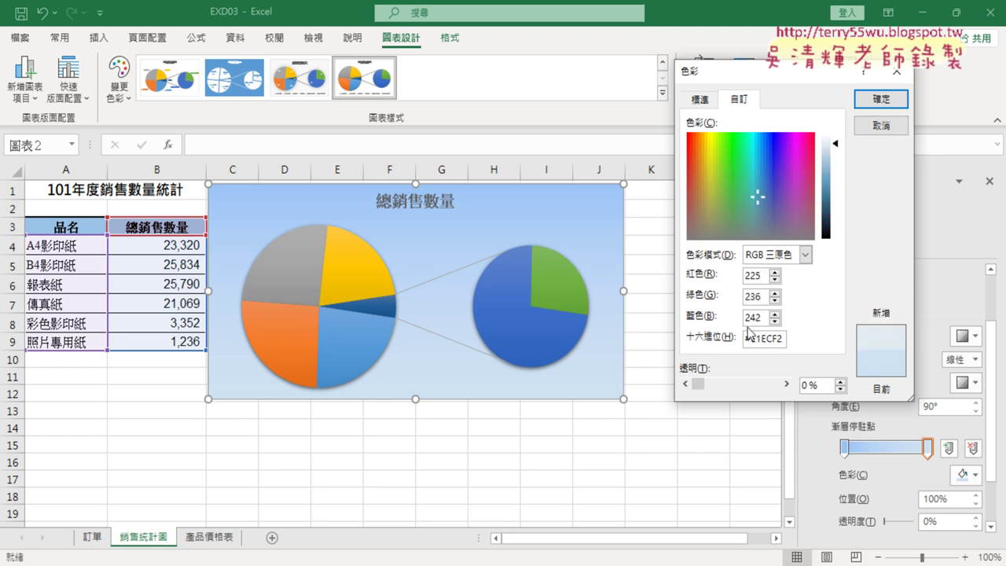
left_click_drag(761, 319, 737, 323)
type("25")
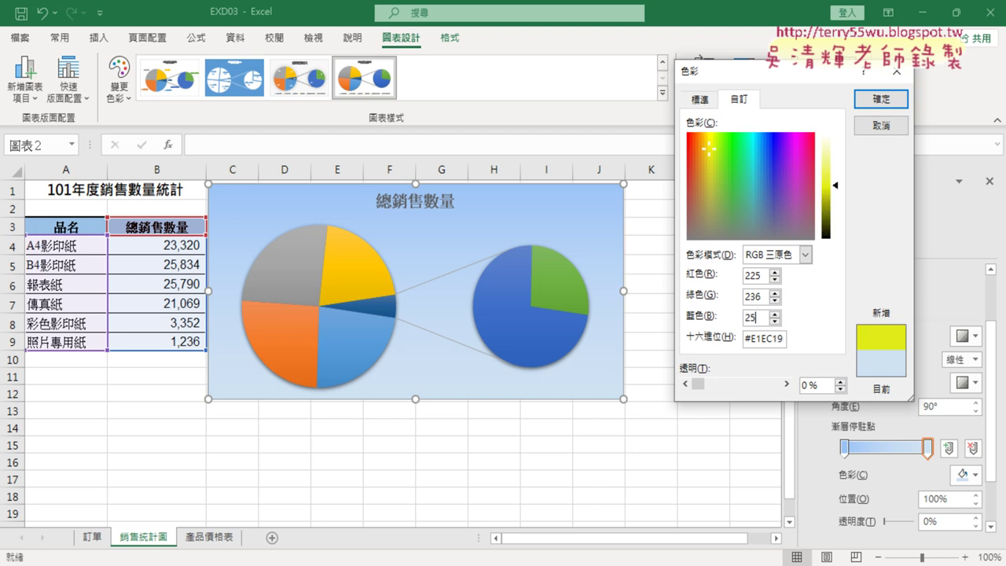
type("1")
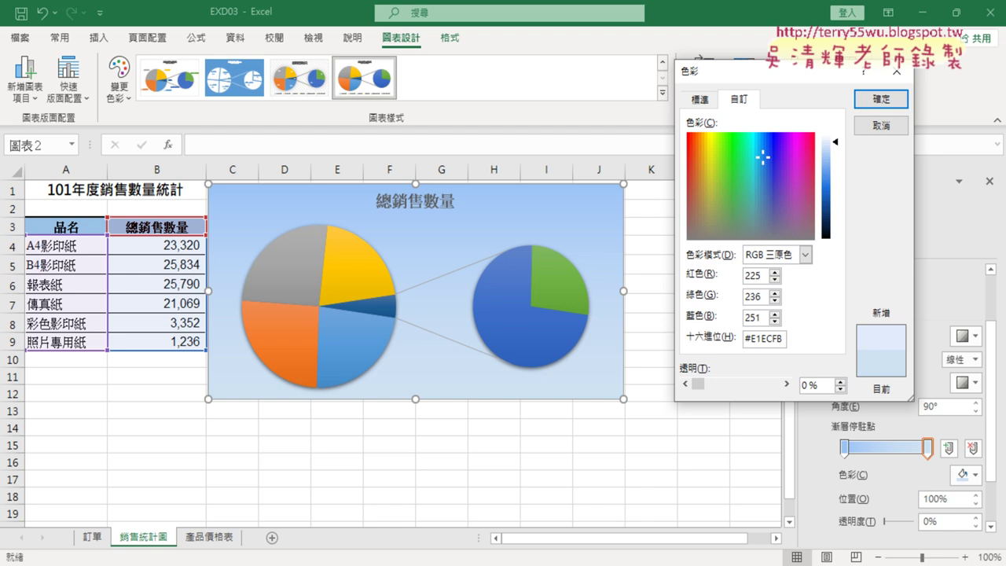
left_click(877, 100)
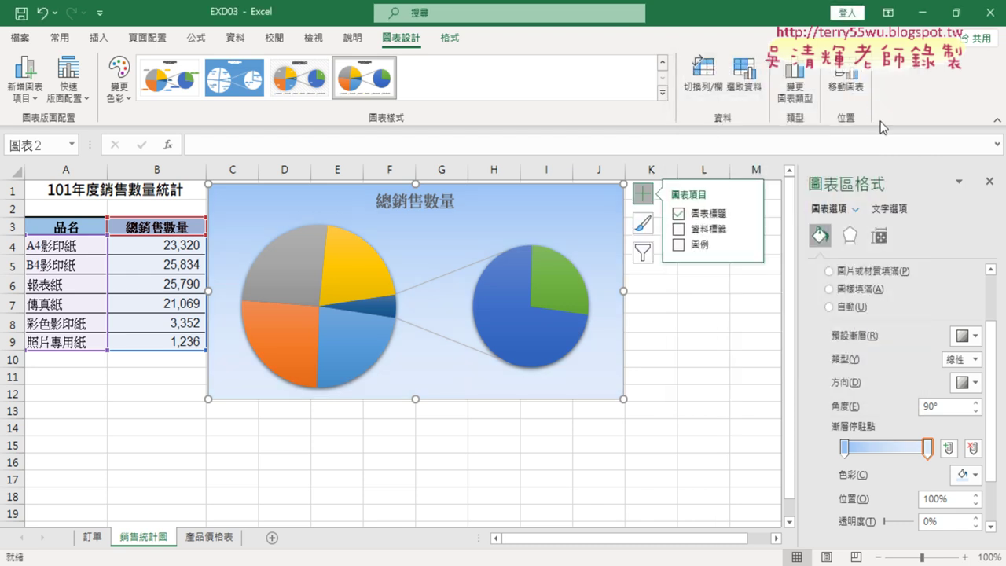
Add a new gradient stop at 50% and bring up its custom colour settings
left_click(949, 448)
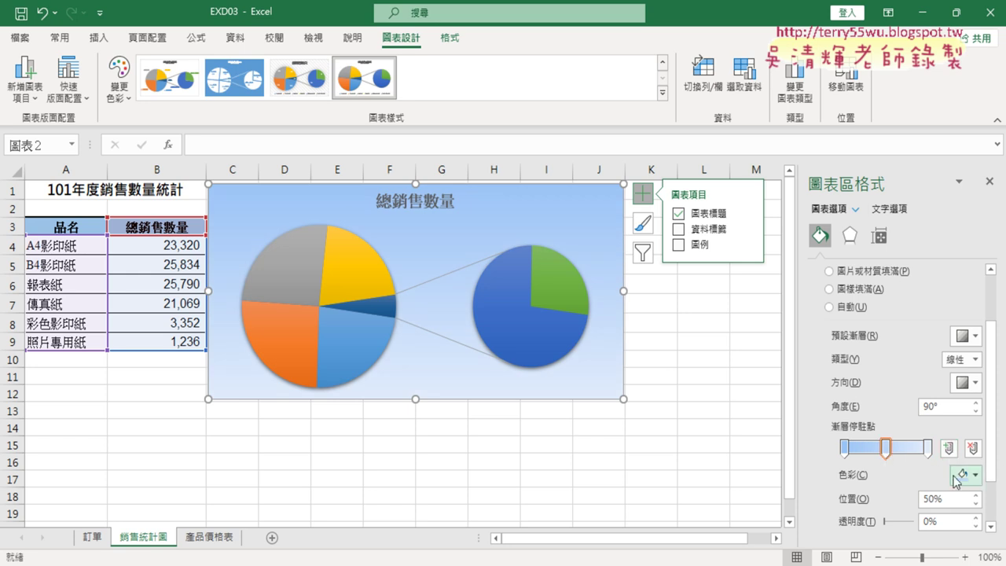
left_click(975, 475)
left_click(919, 455)
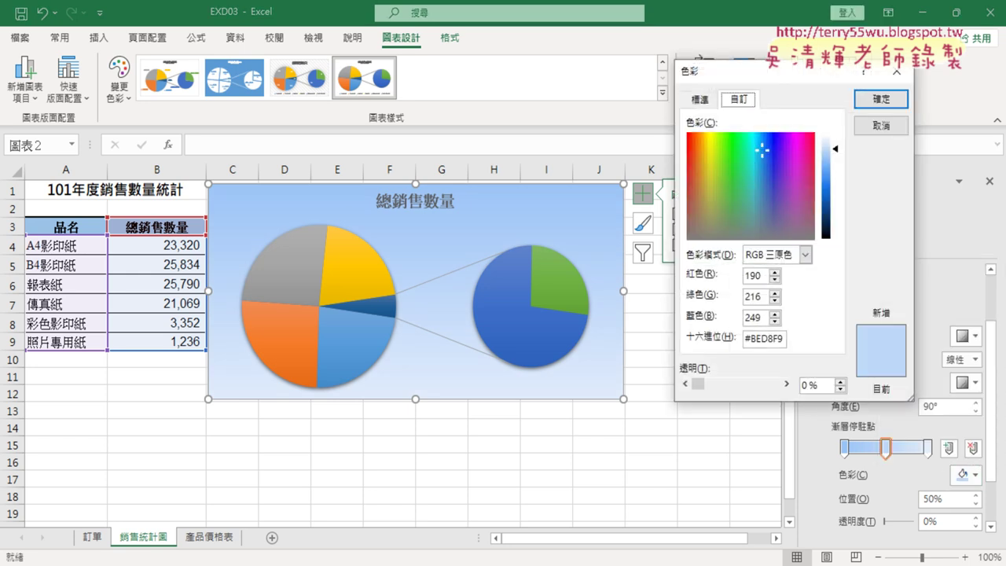
key("alt+Tab")
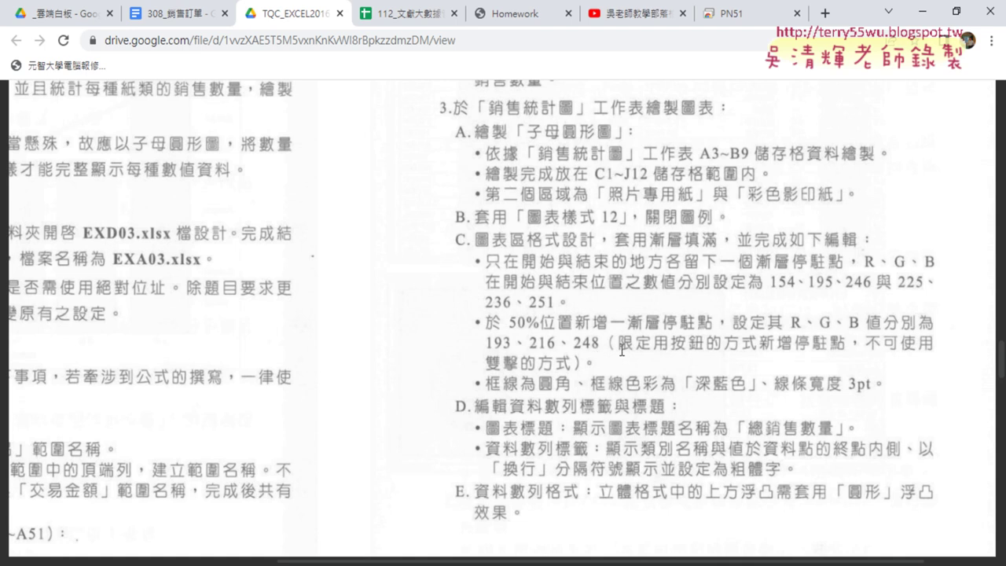
left_click(924, 22)
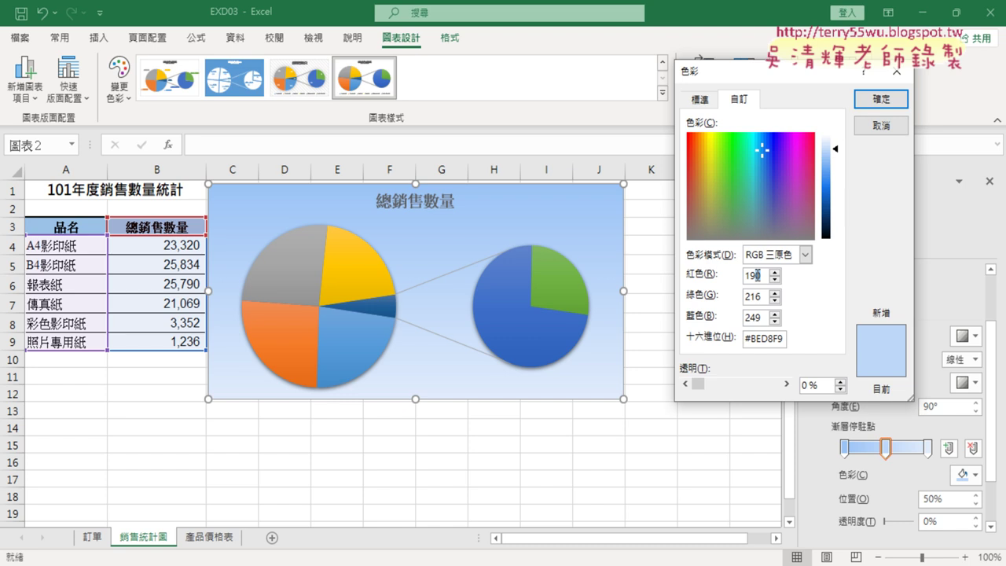
Set the middle stop's colour to RGB 193, 216, 248
key("BackSpace")
type("3")
left_click_drag(761, 319, 757, 321)
type("8")
key("alt+Tab")
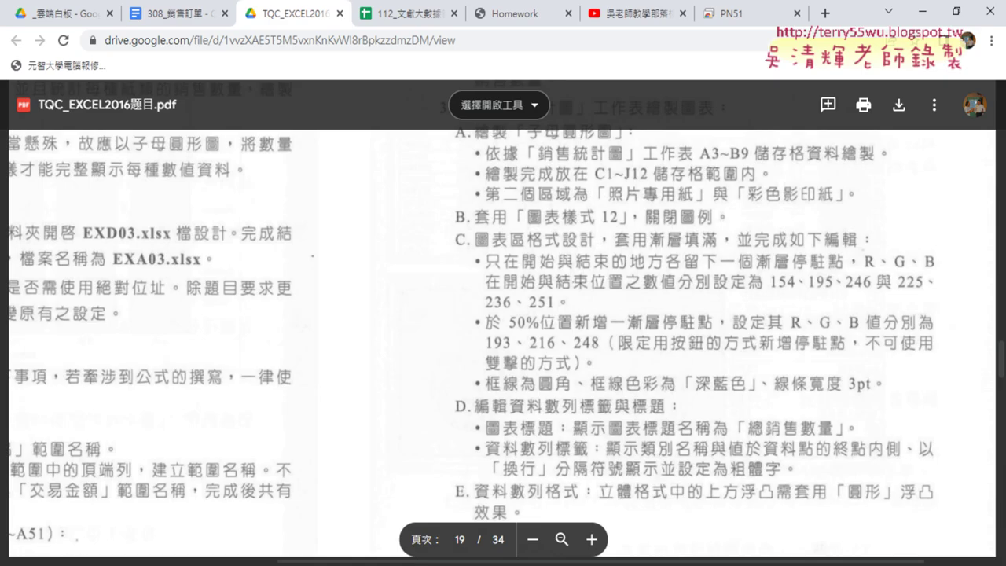
key("alt+Tab")
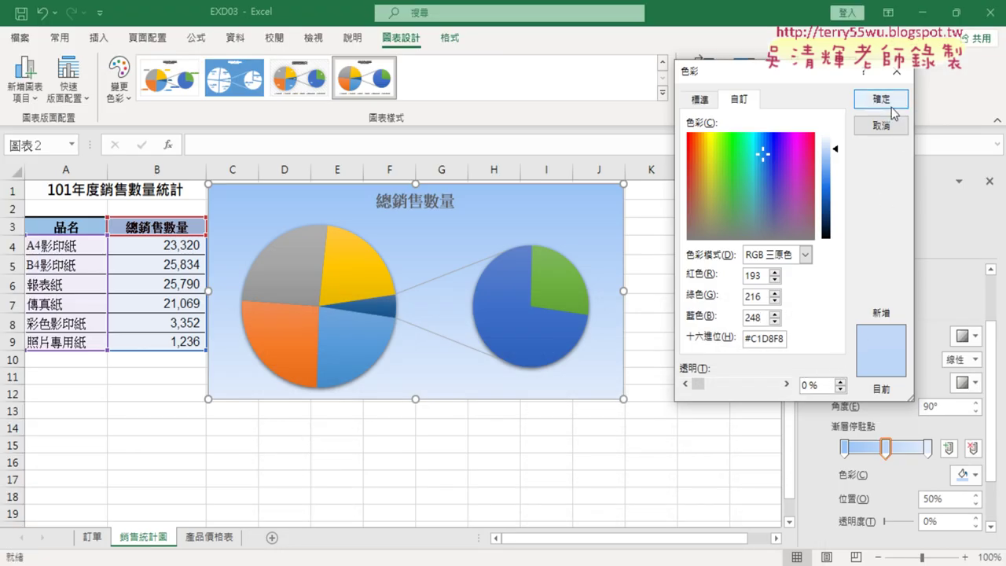
left_click(889, 100)
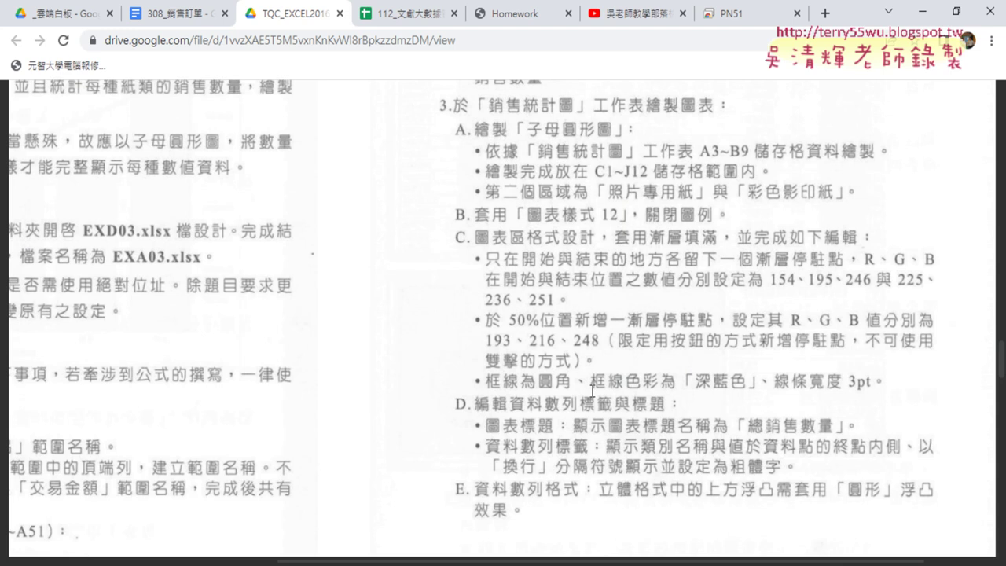
scroll(578, 330, "down", 2)
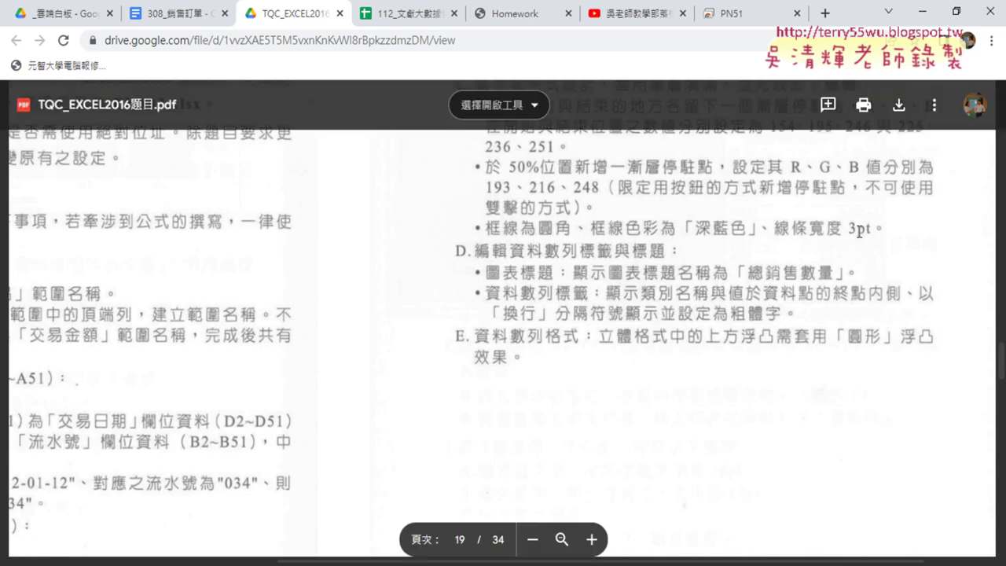
left_click(912, 16)
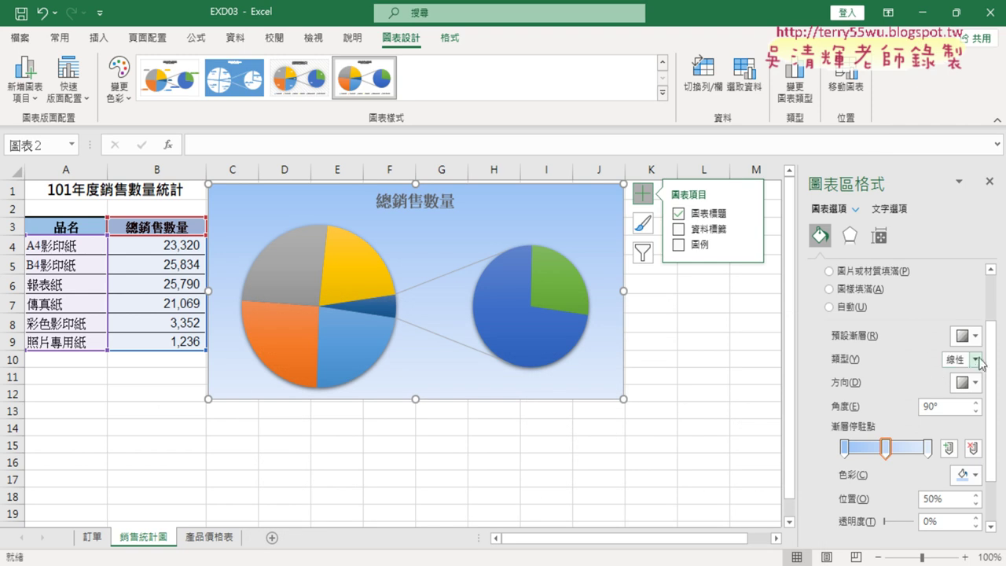
Give the chart area a solid dark-blue border 3 pt wide
left_click_drag(992, 355, 994, 343)
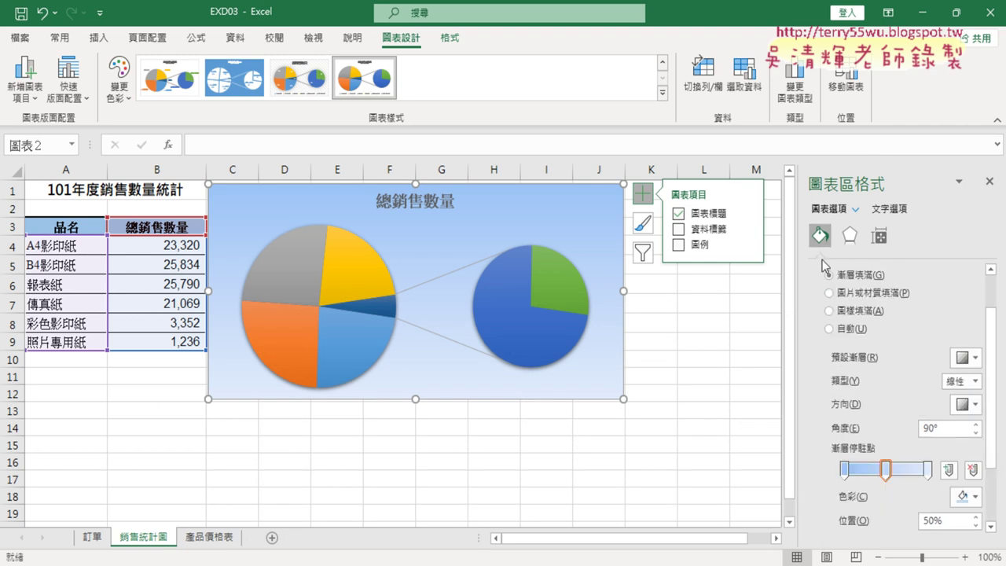
left_click_drag(992, 343, 988, 296)
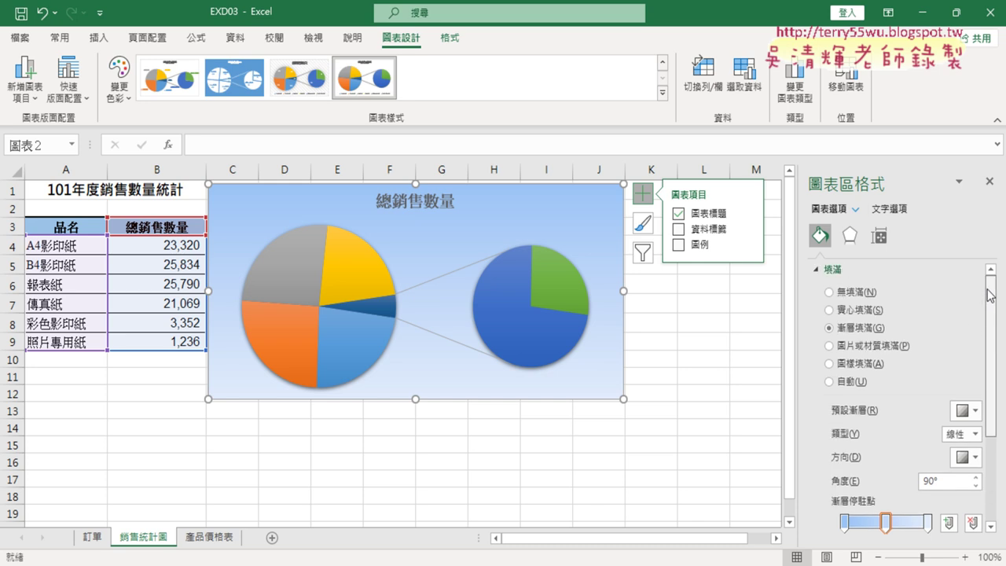
left_click(829, 269)
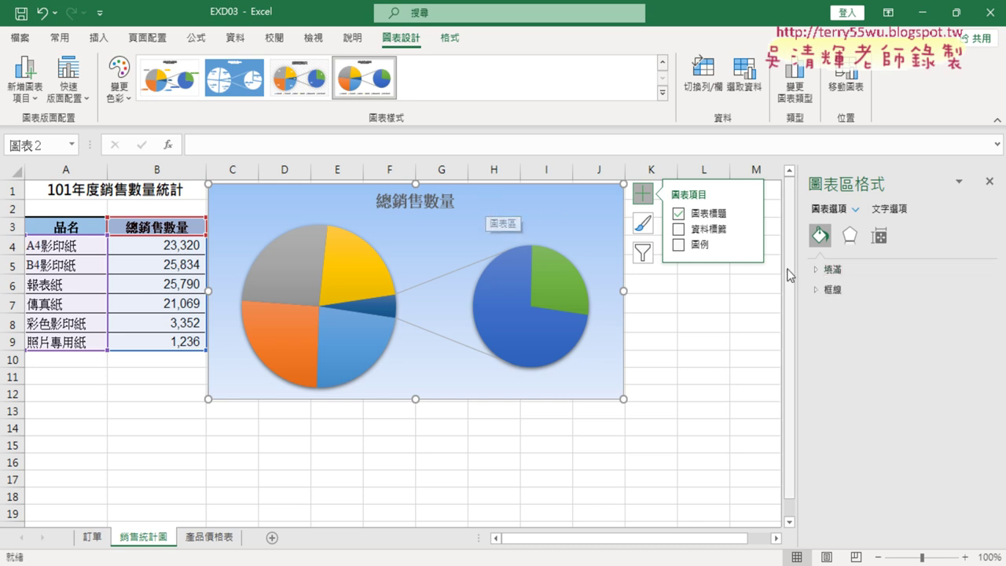
left_click(814, 271)
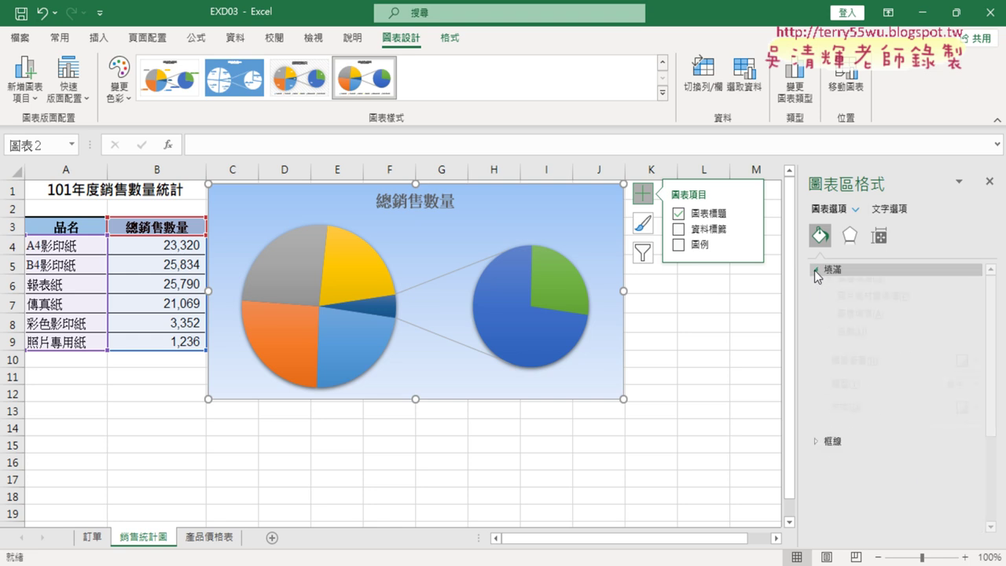
left_click(814, 270)
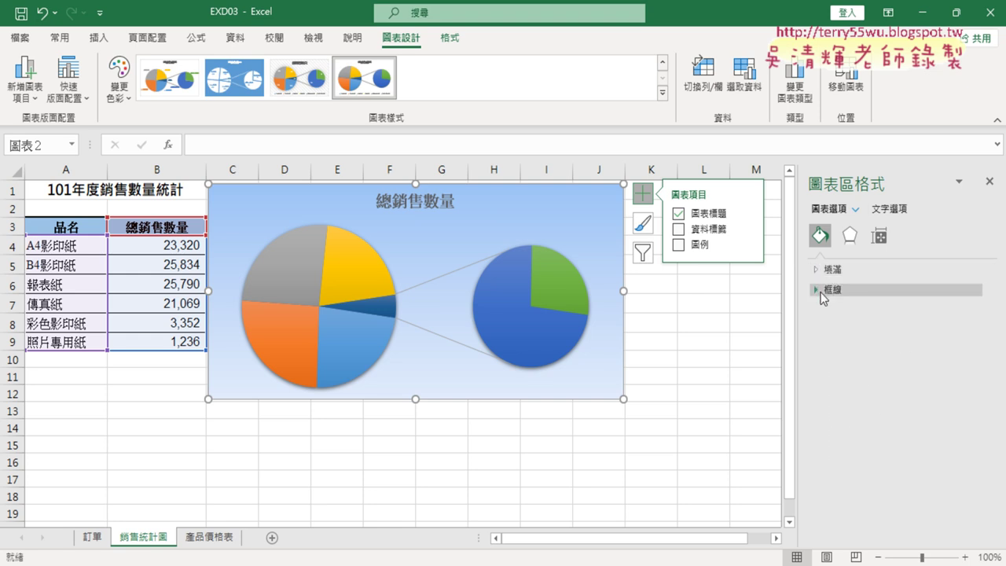
left_click(816, 290)
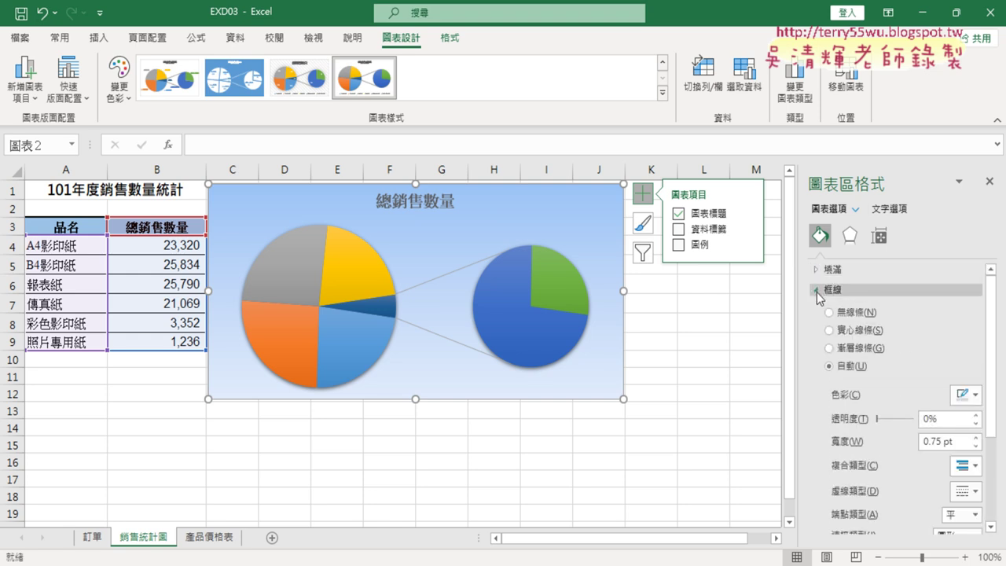
left_click(975, 395)
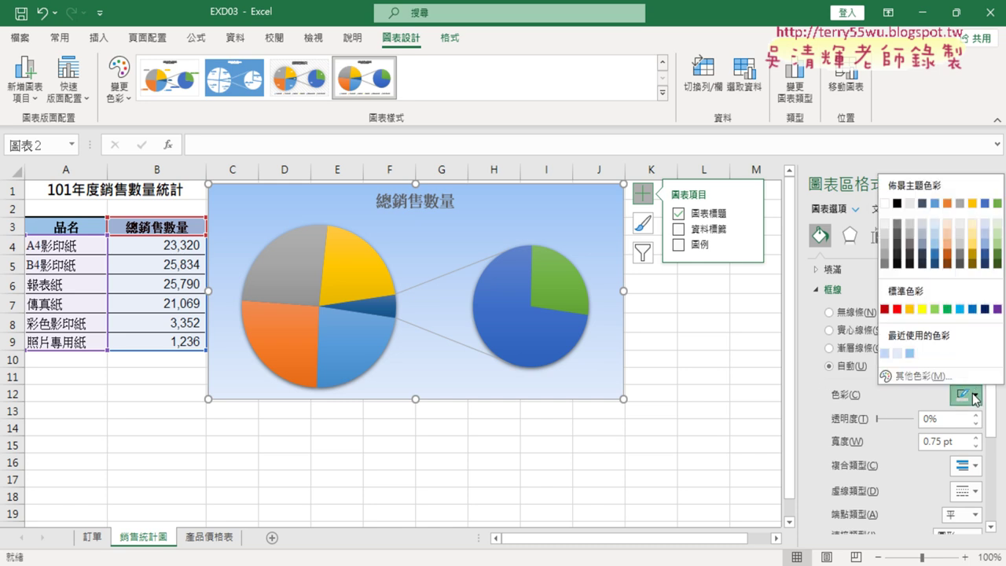
left_click(985, 317)
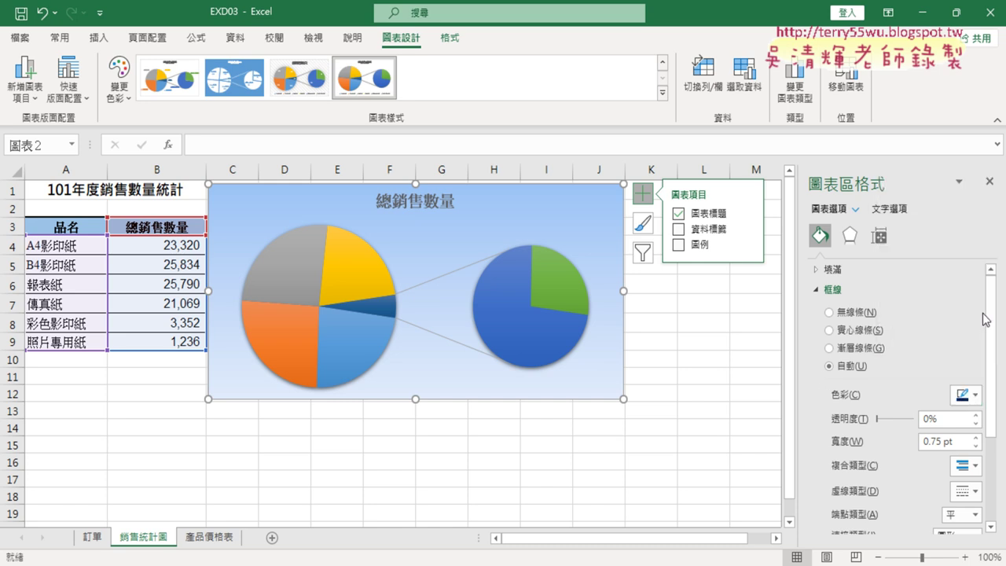
left_click_drag(941, 442, 918, 442)
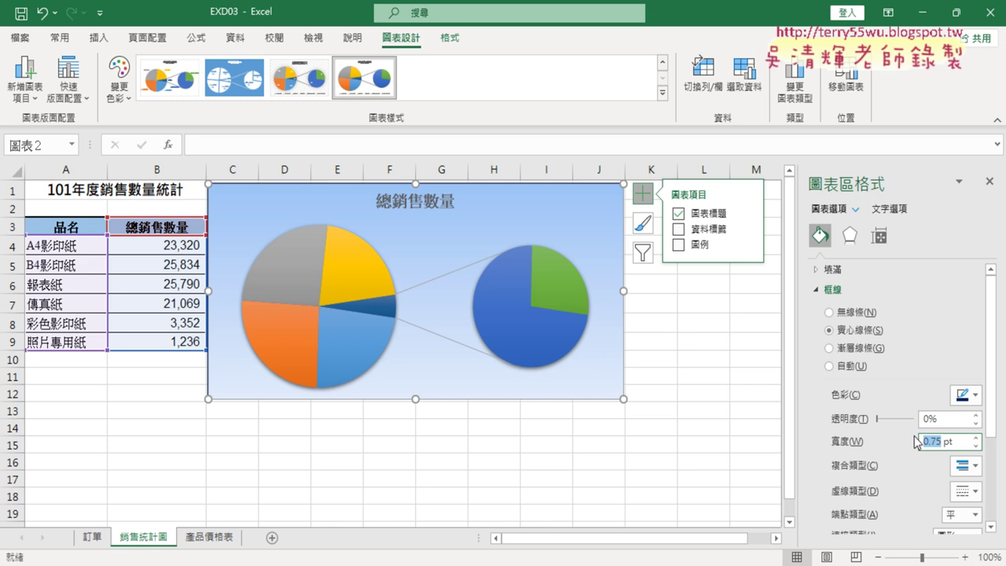
type("3")
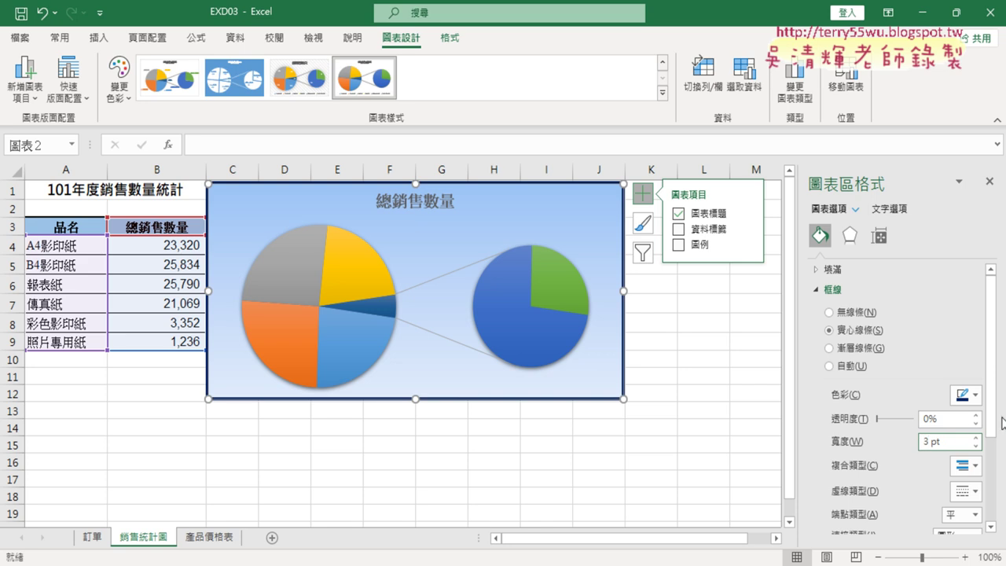
Turn on rounded corners for the chart border, then bring the exam PDF back up
left_click_drag(989, 415, 989, 503)
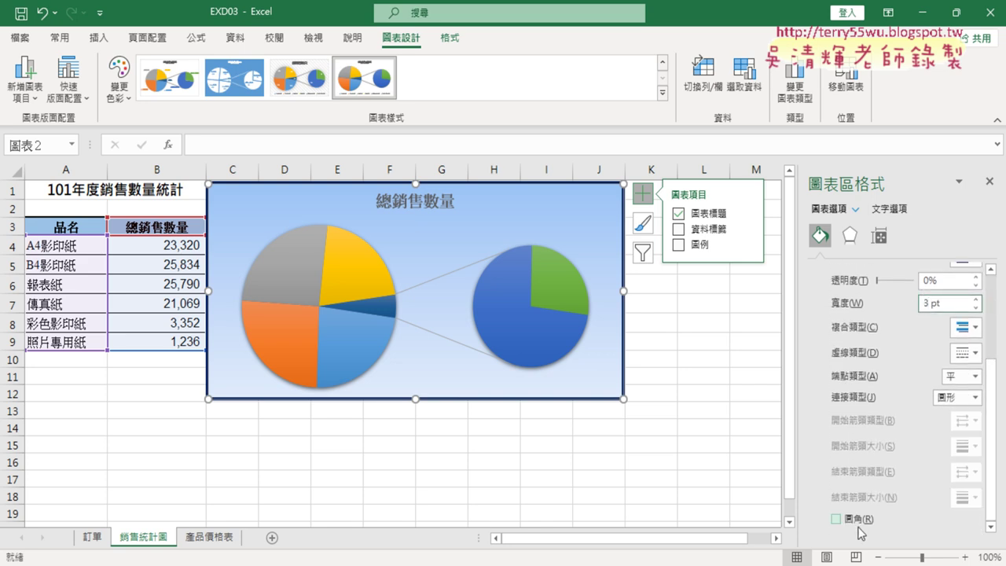
left_click(835, 519)
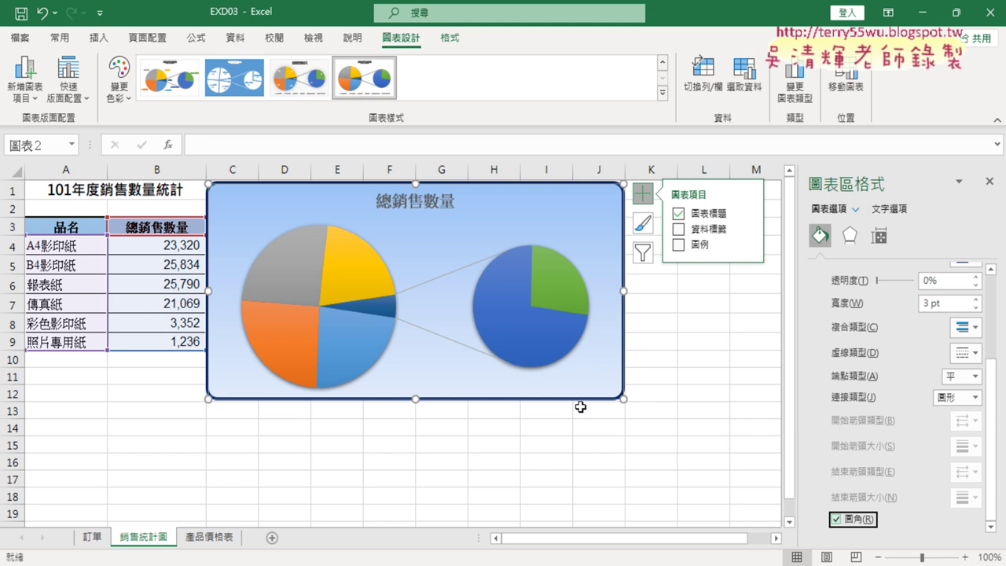
left_click(442, 565)
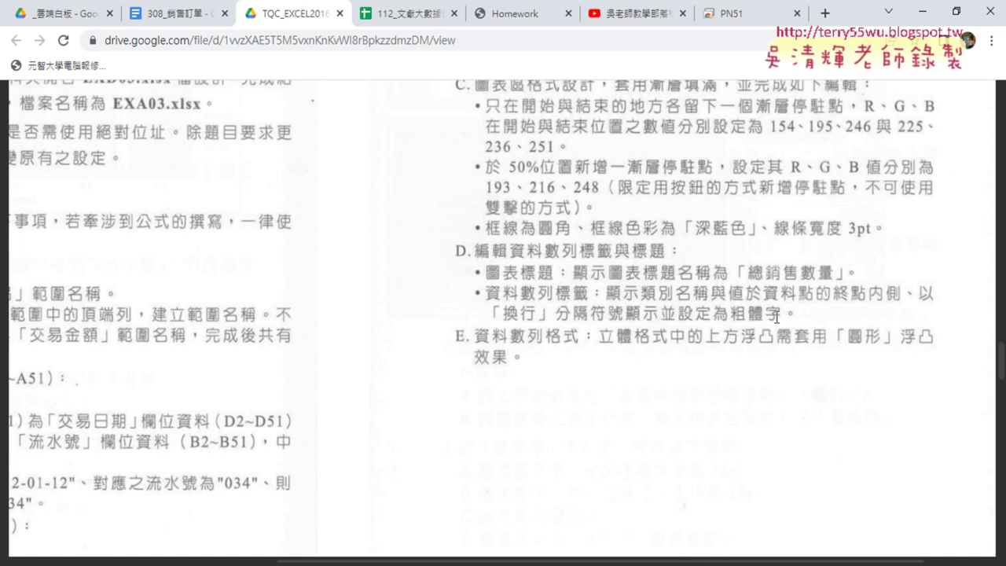
Turn on the chart's data labels in Excel, check the exam PDF, and return to Excel
key("alt+Tab")
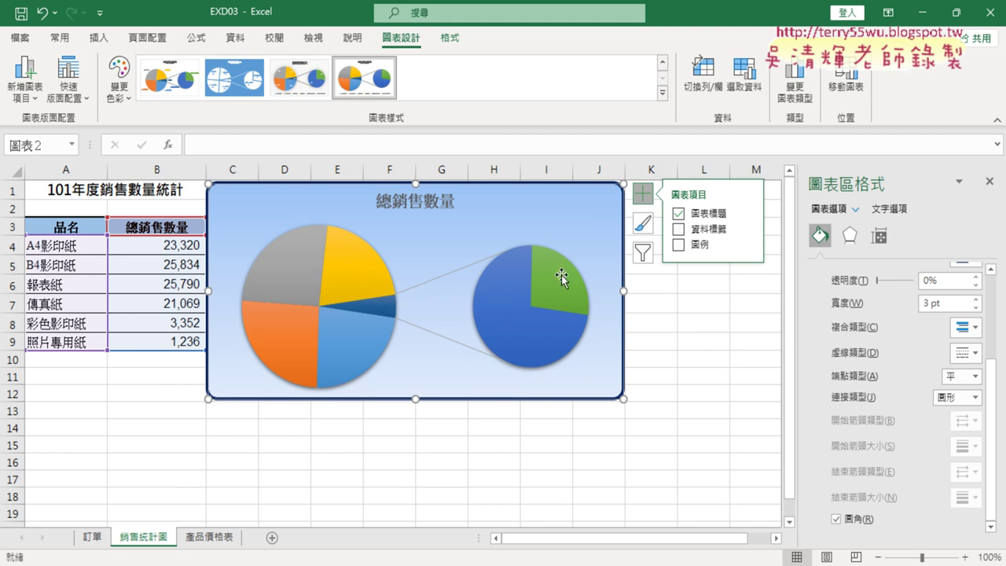
left_click(680, 230)
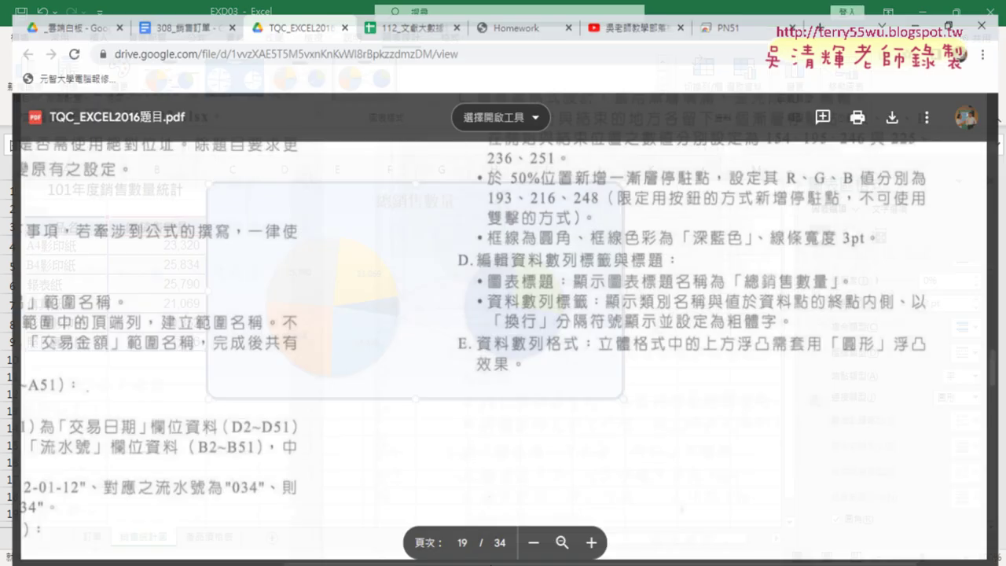
left_click(493, 565)
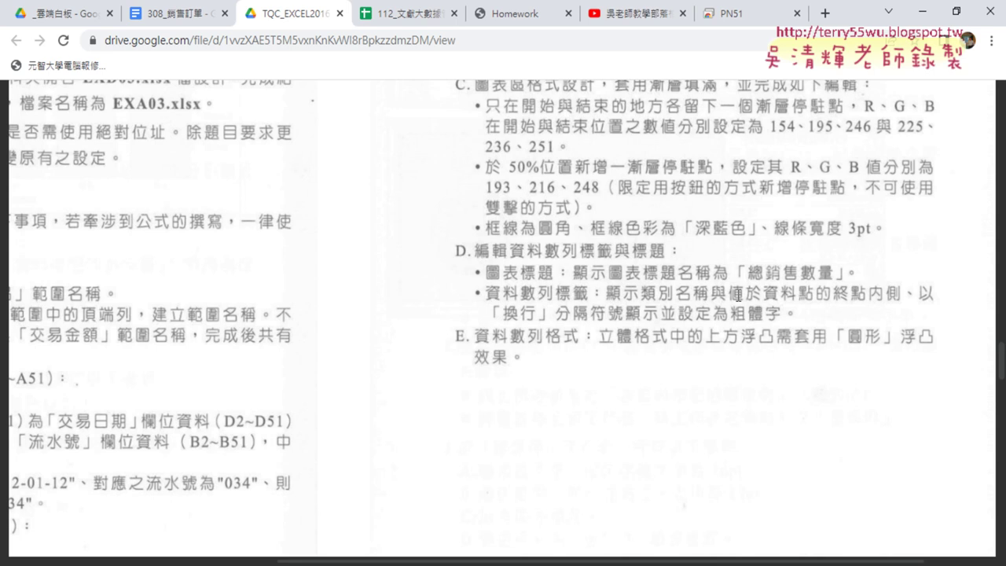
mouse_move(911, 12)
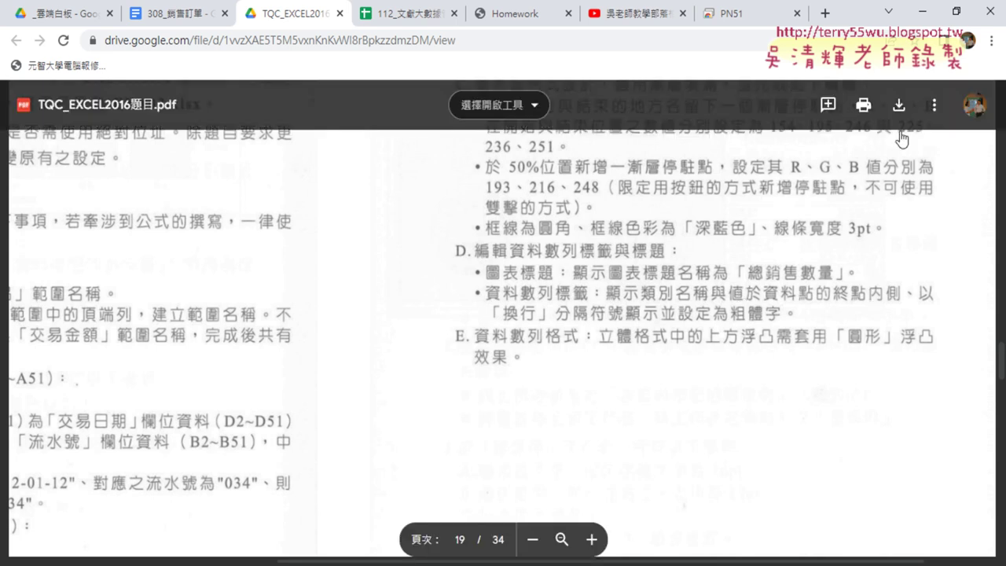
left_click(922, 19)
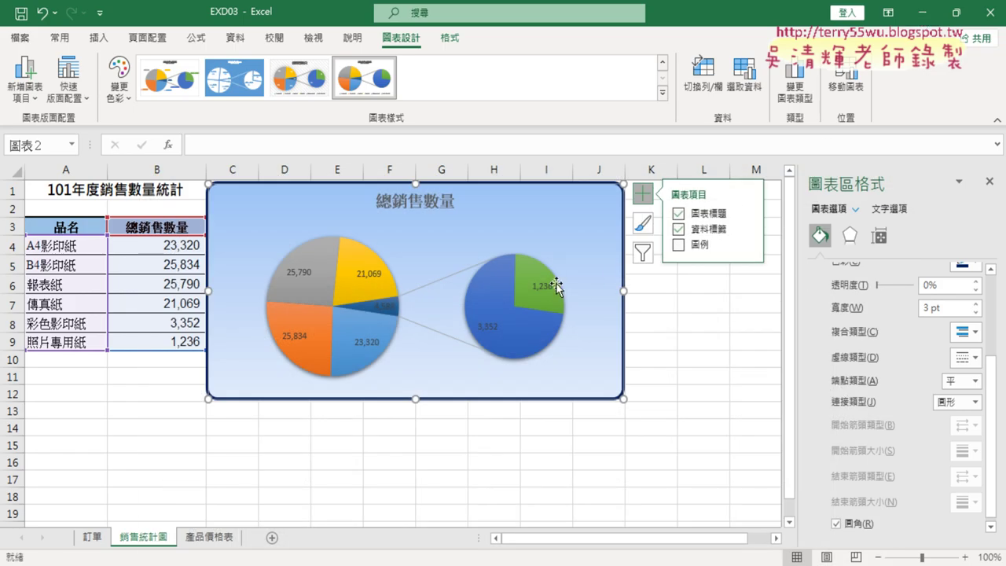
Select the chart's data labels and add category names to them in Label Options
left_click(542, 288)
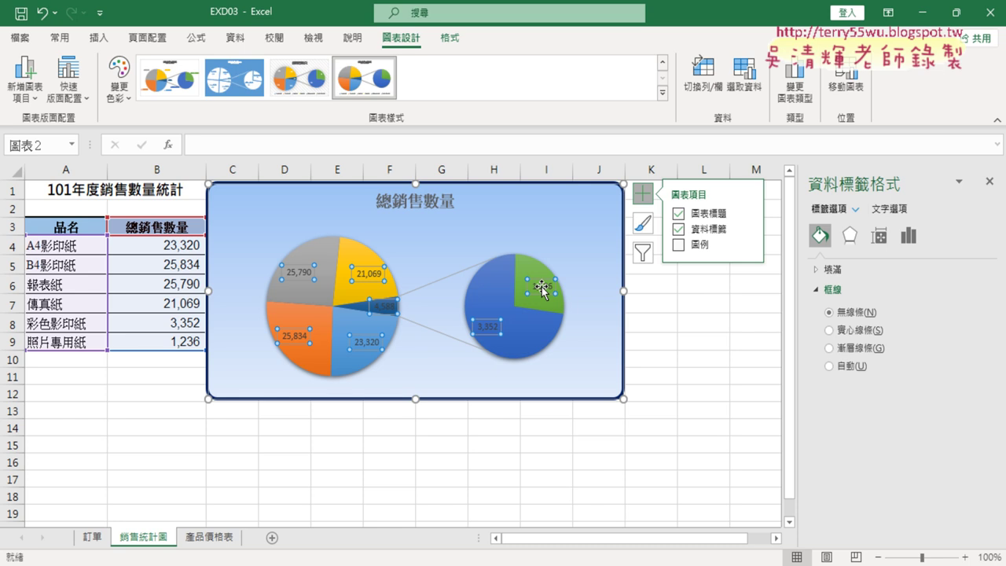
left_click_drag(549, 303, 560, 300)
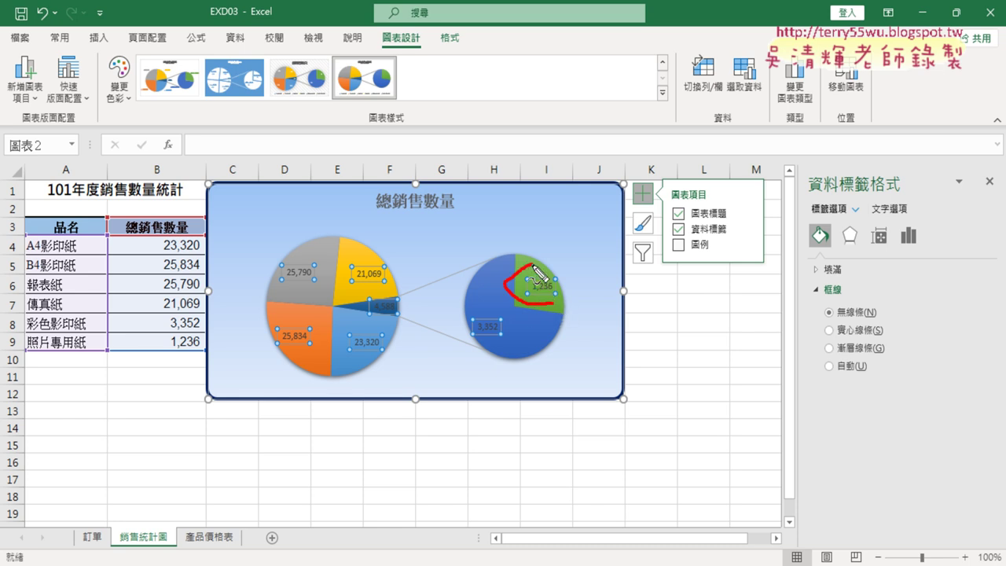
left_click_drag(808, 192, 901, 188)
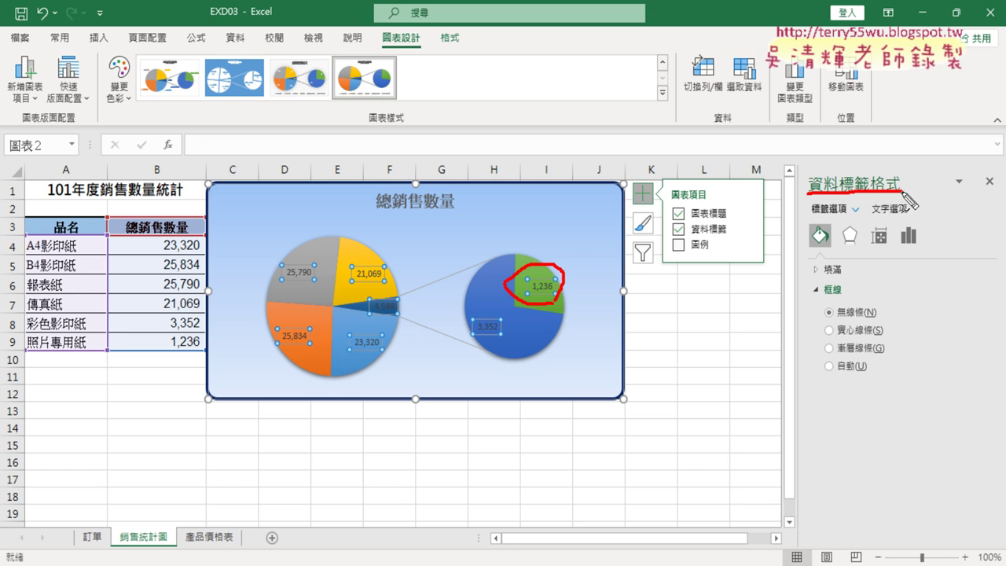
key("Escape")
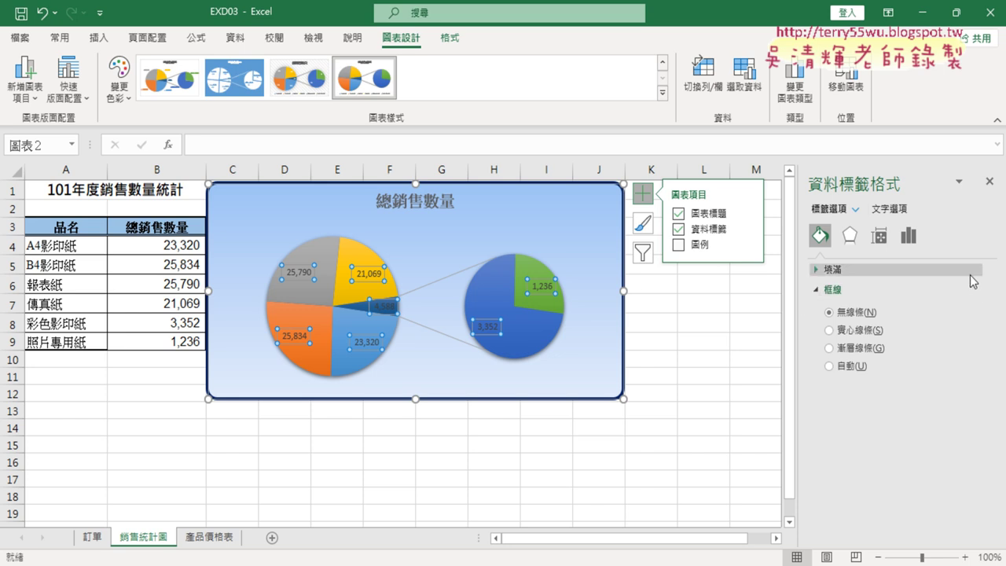
left_click(909, 238)
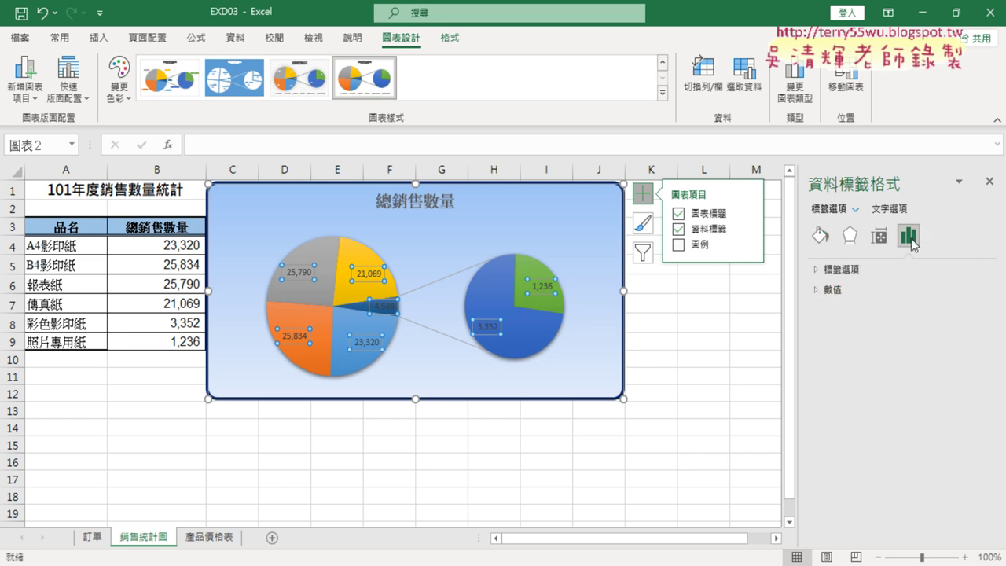
left_click(815, 269)
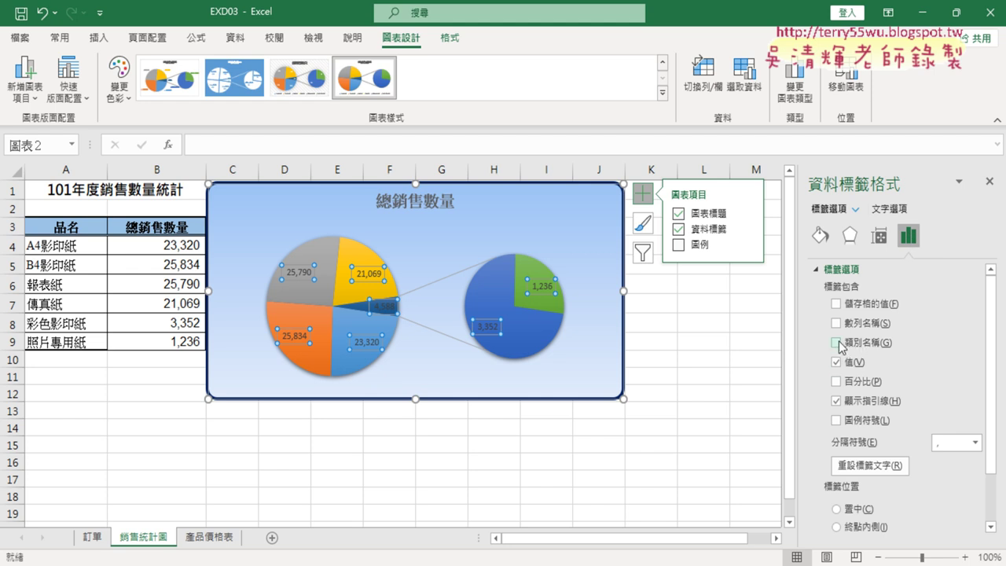
left_click(838, 343)
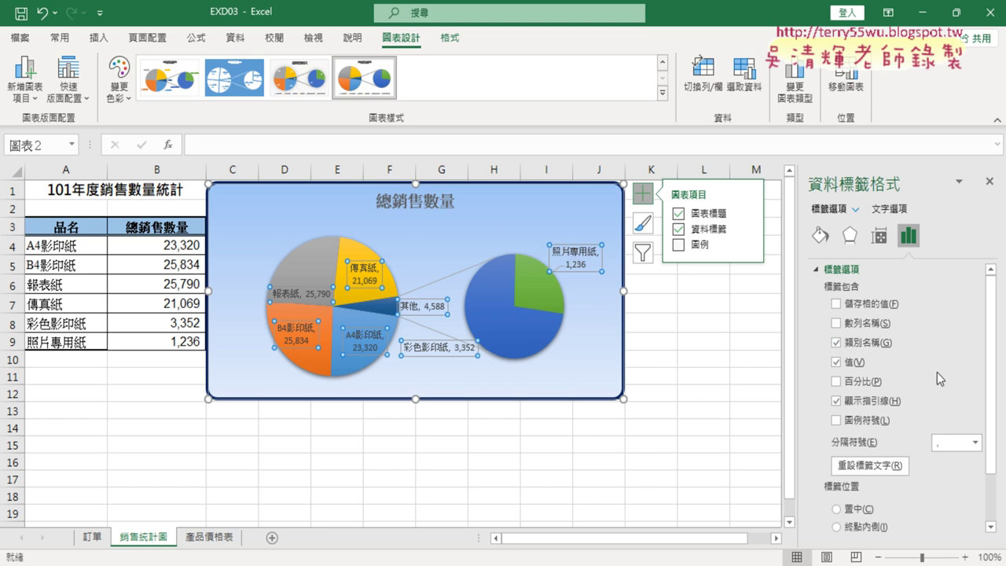
Hide leader lines, use a new-line separator, and place the labels at the inside end
left_click(836, 401)
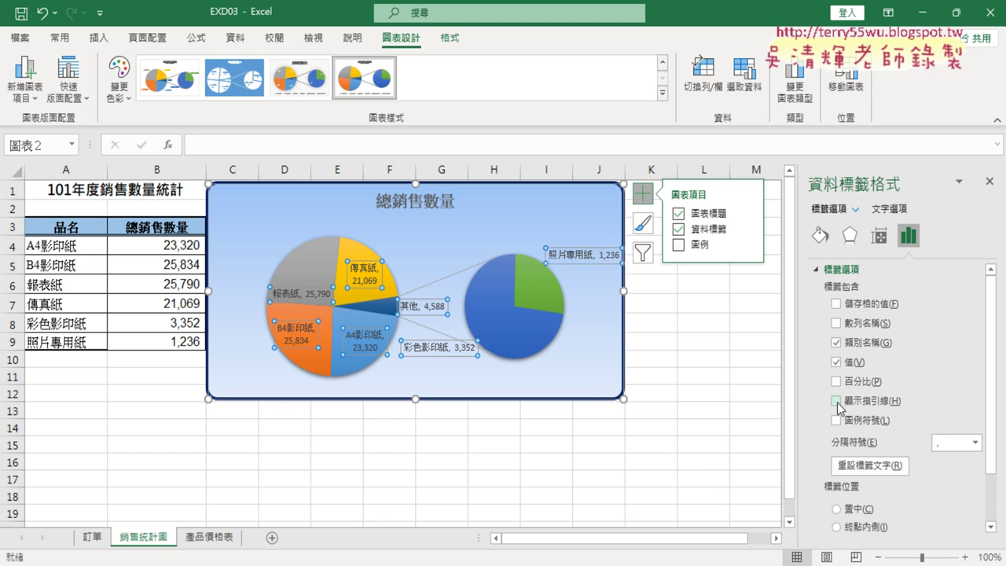
left_click(837, 401)
left_click(836, 401)
left_click_drag(988, 394, 996, 448)
left_click(975, 379)
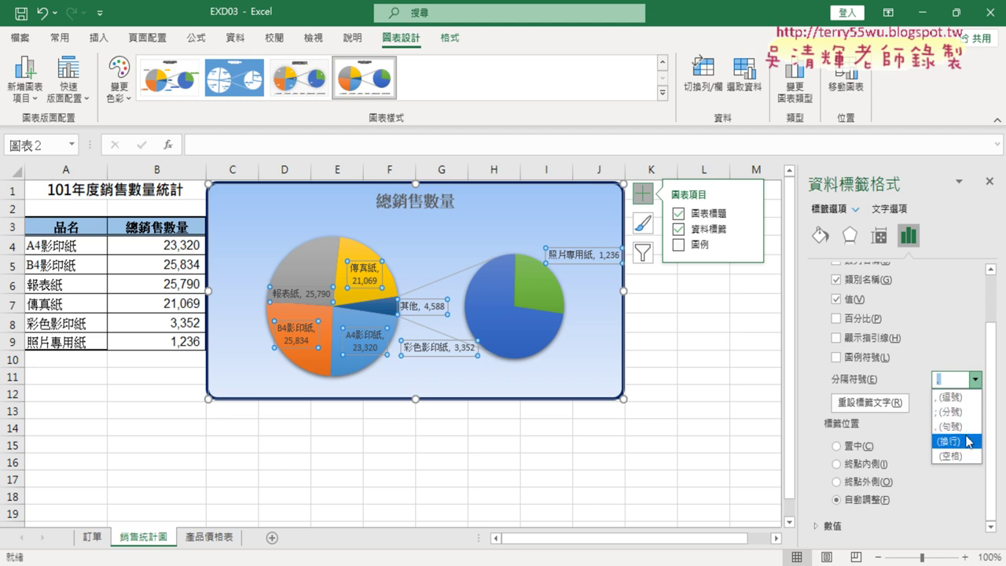
left_click(957, 441)
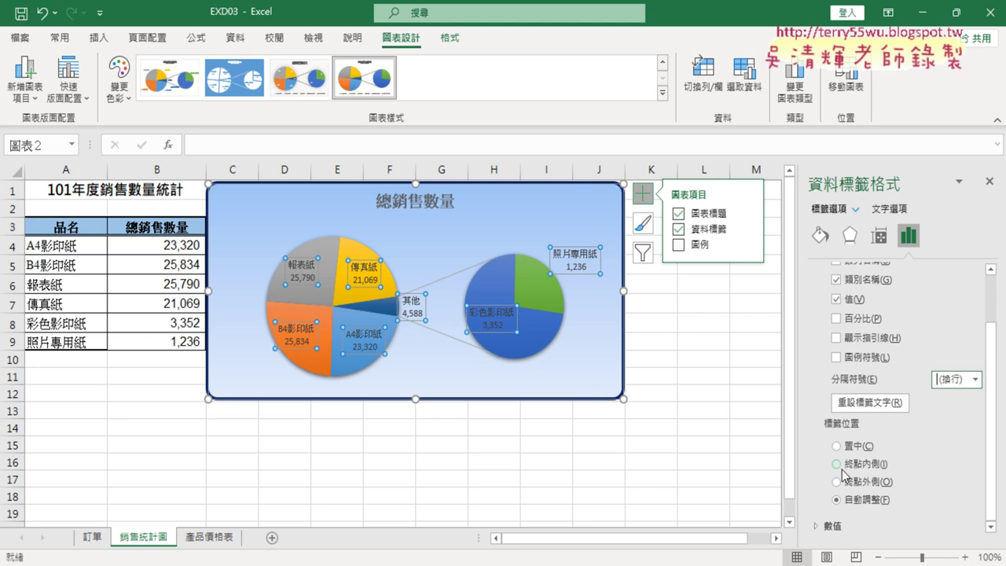
left_click(841, 466)
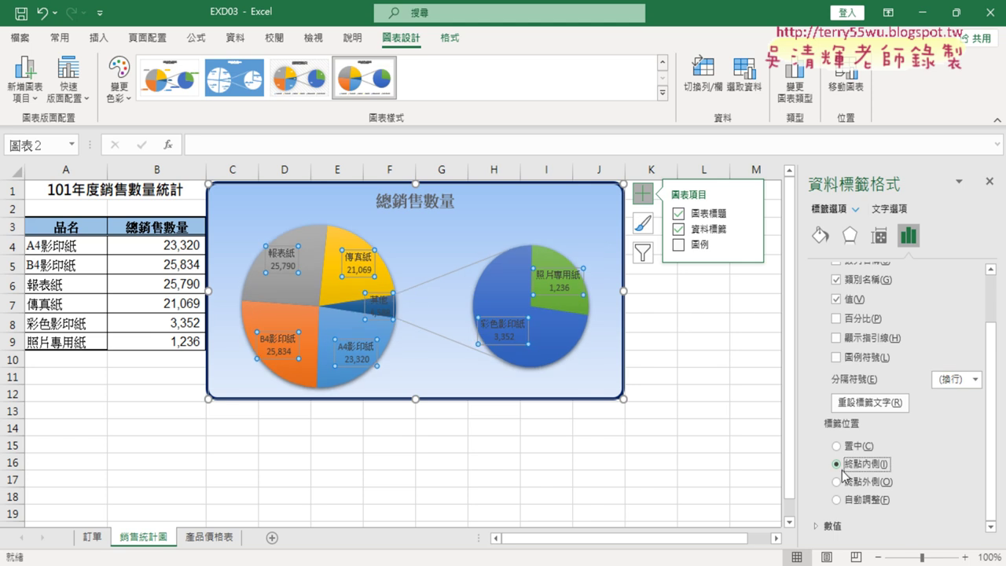
left_click(839, 482)
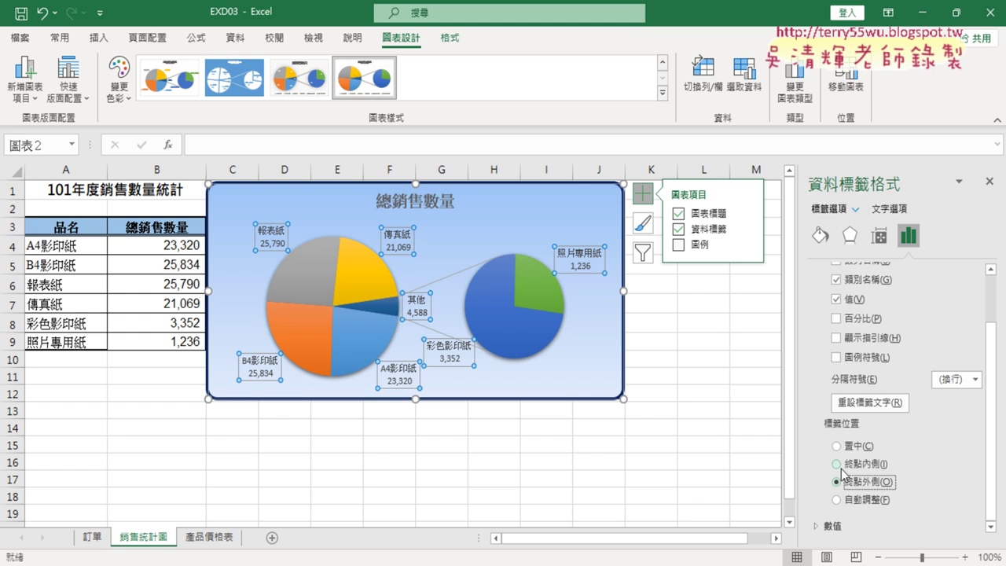
left_click(841, 469)
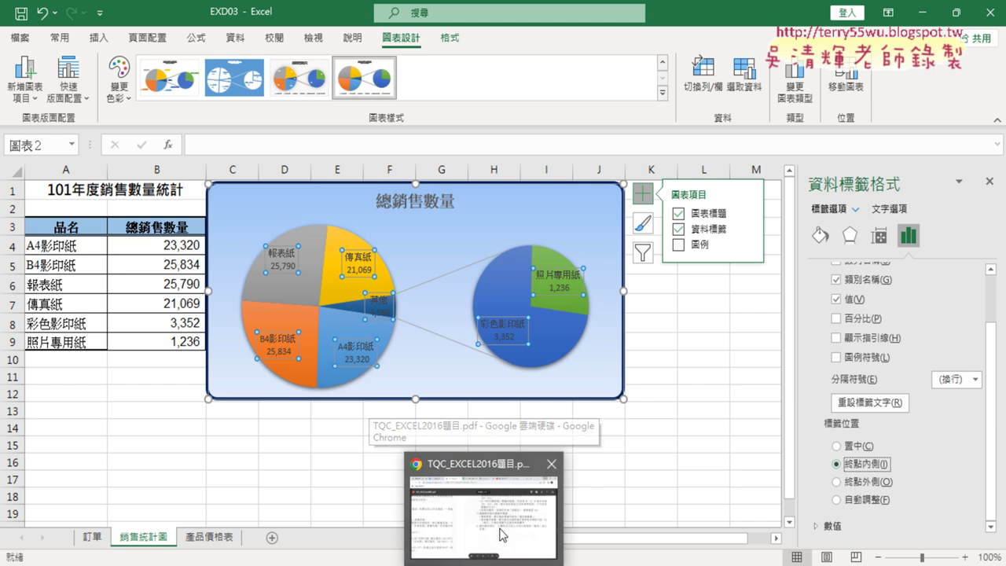
Check the PDF's data-label requirements, then return to Excel with the Home tab showing
left_click(484, 510)
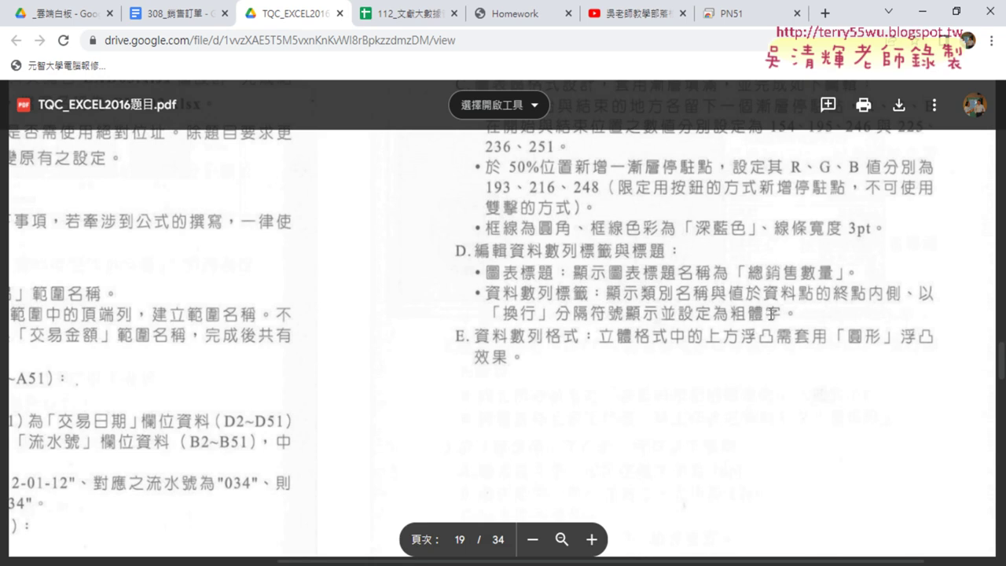
left_click(925, 13)
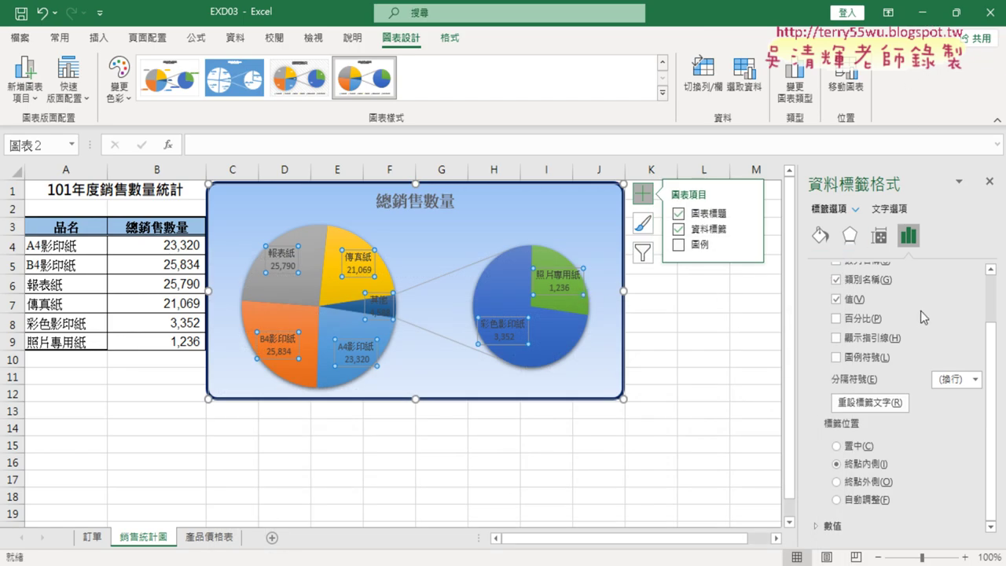
left_click_drag(990, 328, 992, 259)
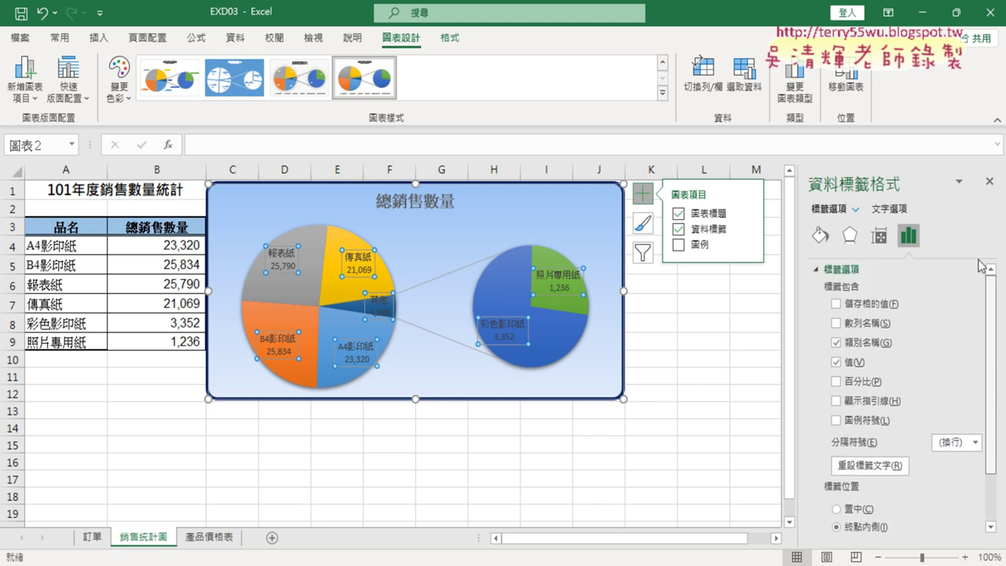
left_click(62, 36)
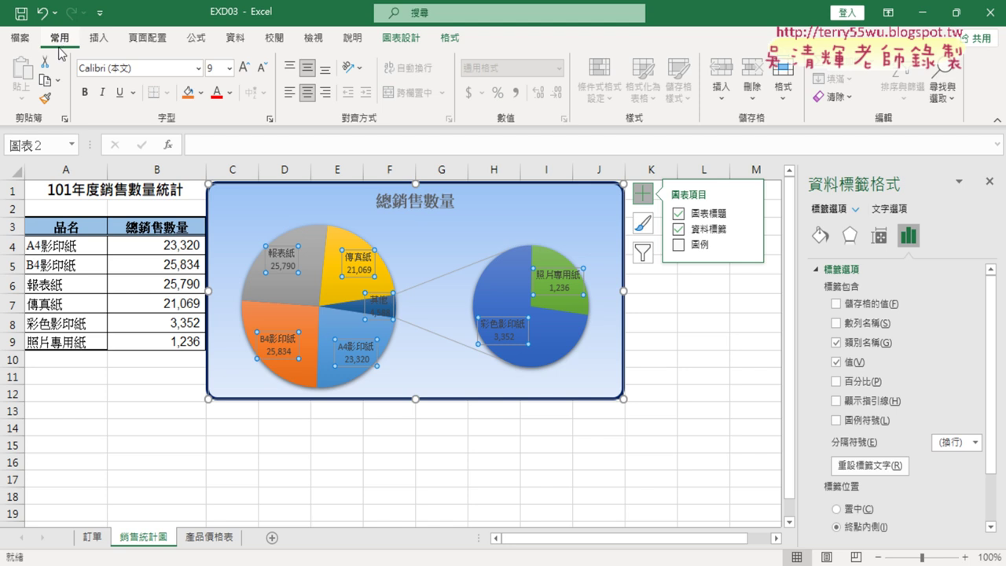
Make the chart's data labels bold and bring the exam PDF back up
left_click(86, 93)
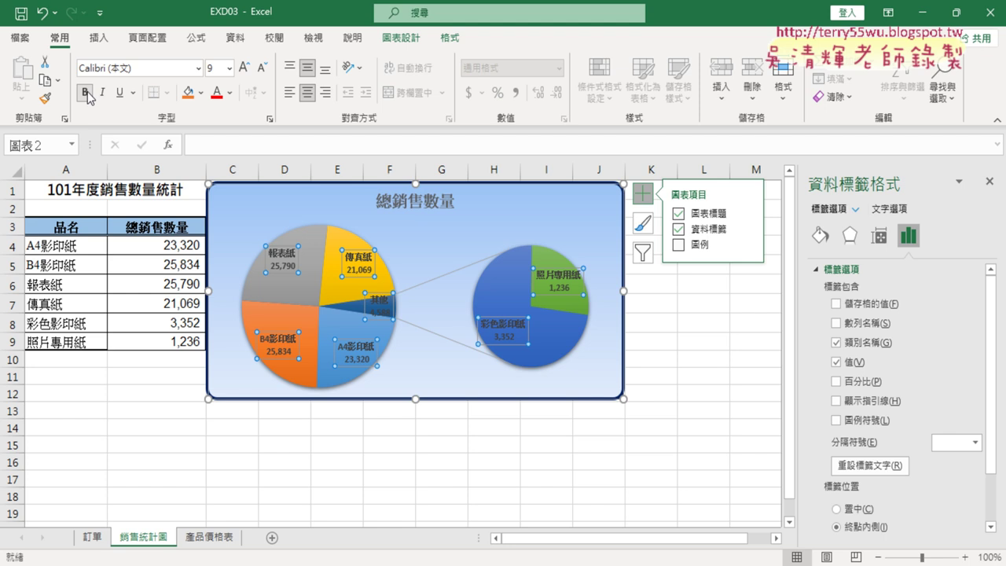
left_click(87, 93)
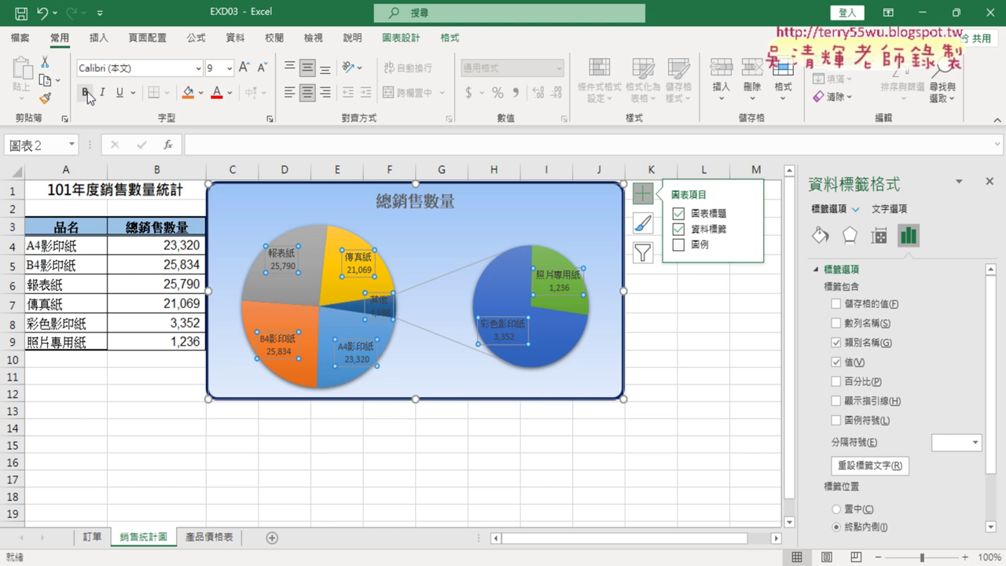
left_click(86, 92)
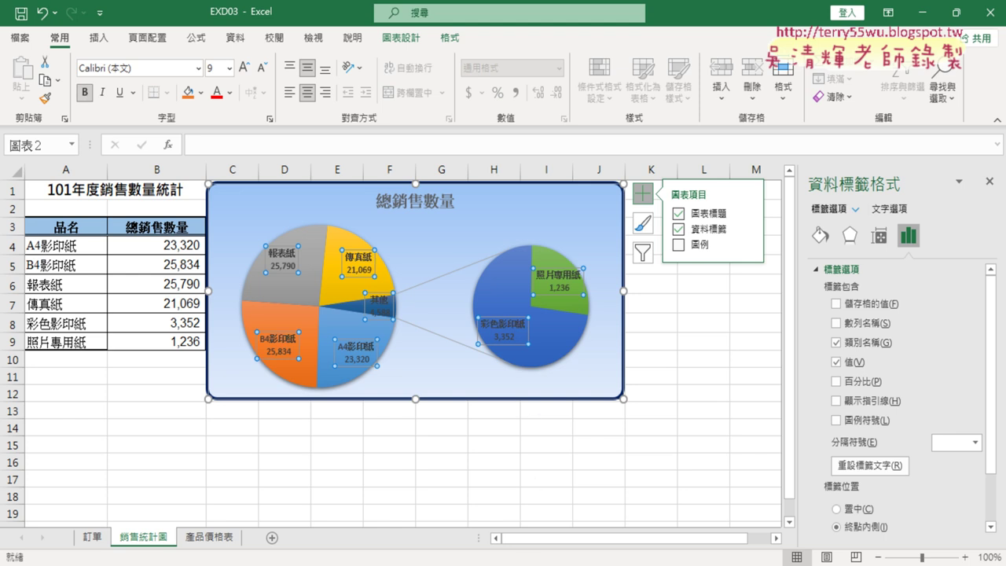
left_click(493, 523)
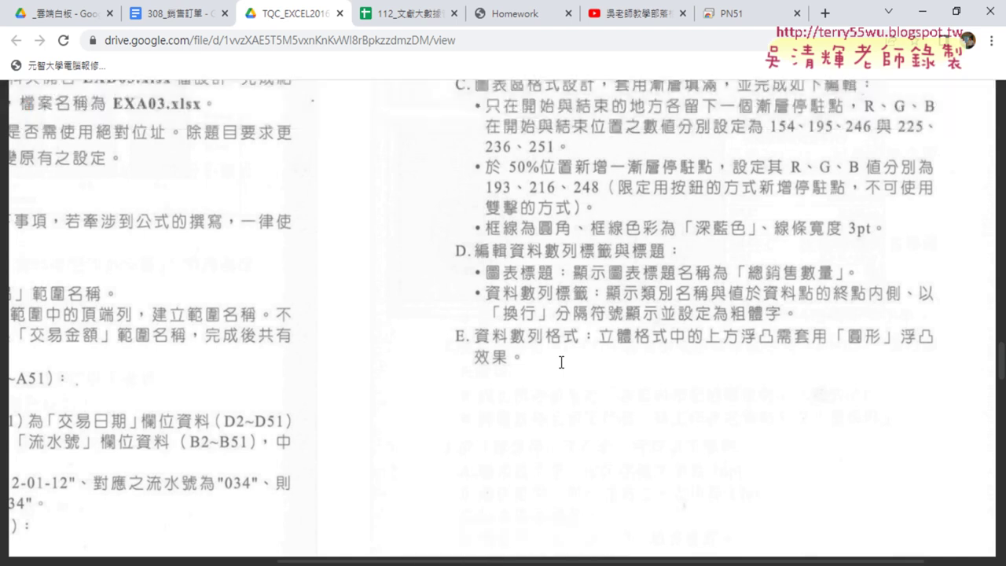
Scroll the PDF to review chart requirements B–E, then switch back to Excel
scroll(561, 361, "up", 2)
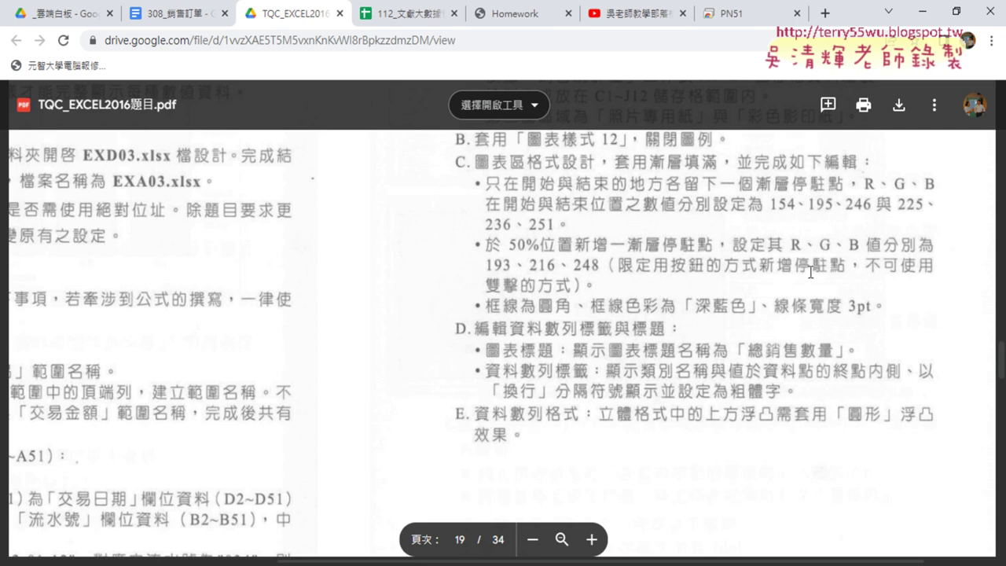
left_click(921, 12)
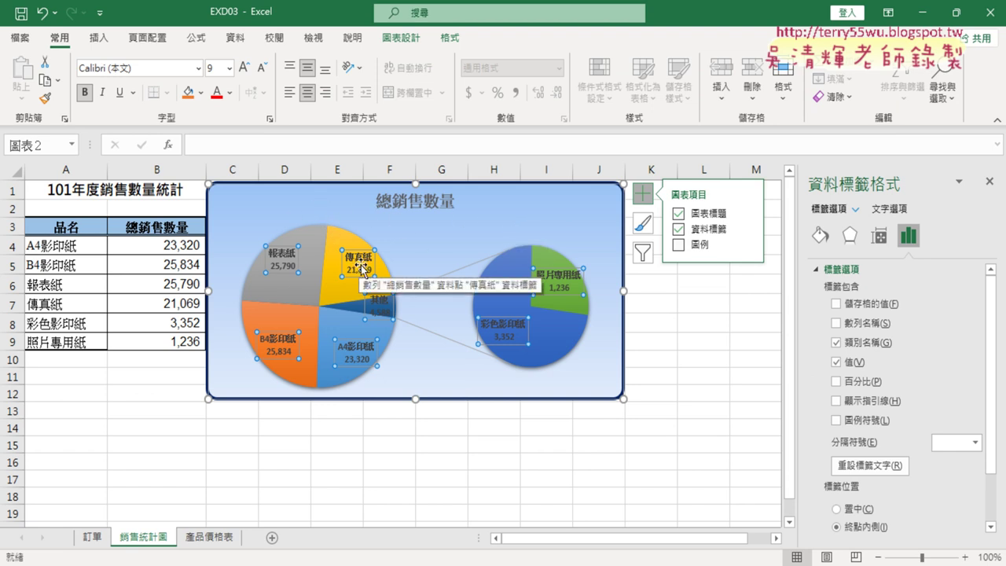
Select the pie slices so the Format Data Series pane shows their 3-D Format settings
left_click(319, 248)
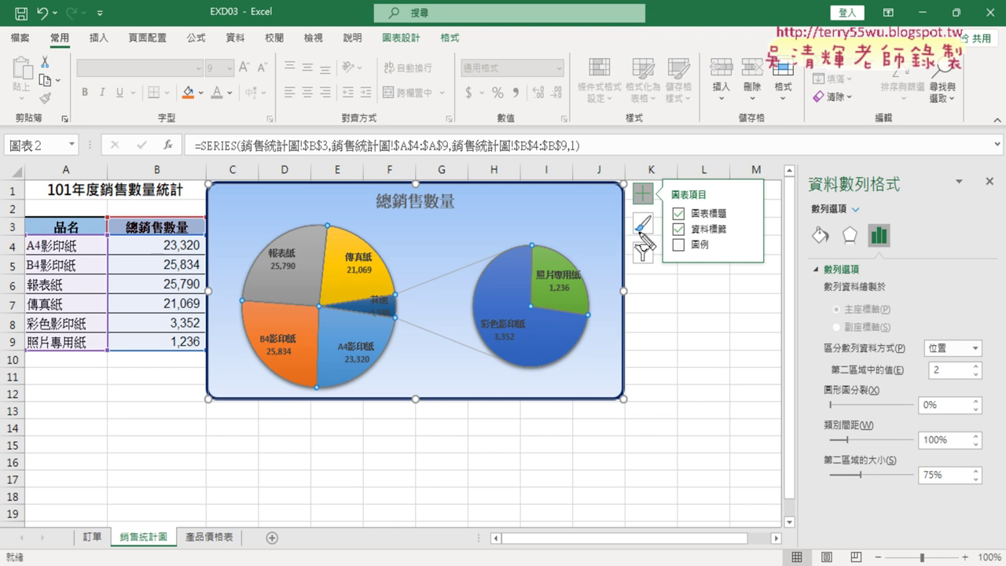
mouse_move(907, 202)
left_mouse_down()
mouse_move(778, 196)
mouse_move(908, 198)
left_mouse_up()
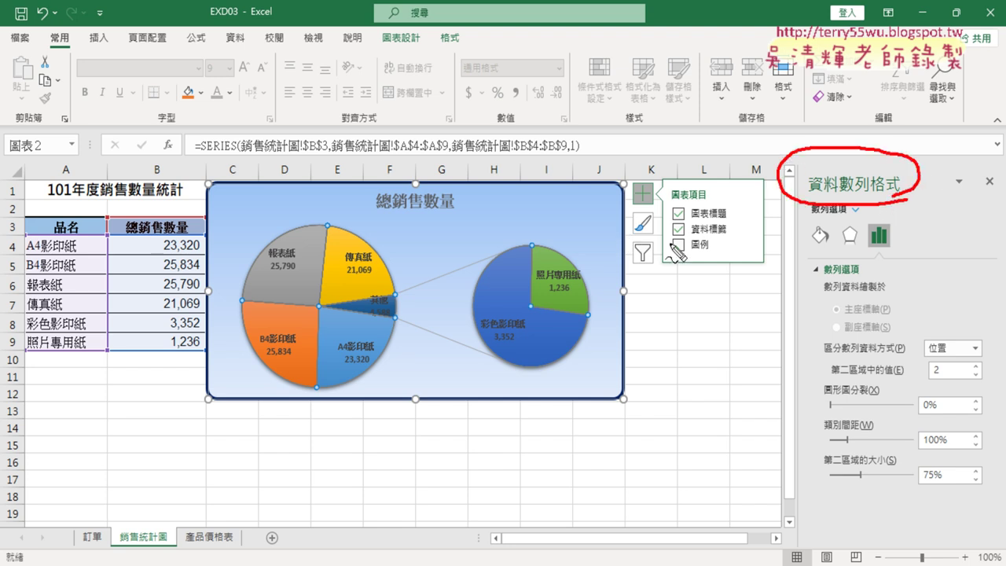
mouse_move(585, 275)
left_mouse_down()
mouse_move(785, 173)
mouse_move(761, 224)
left_mouse_up()
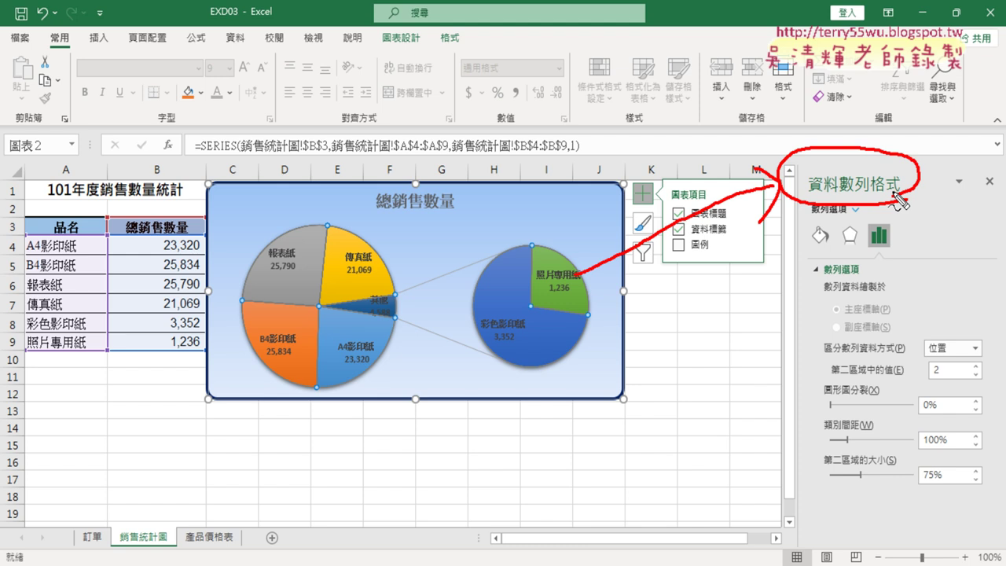
key("Escape")
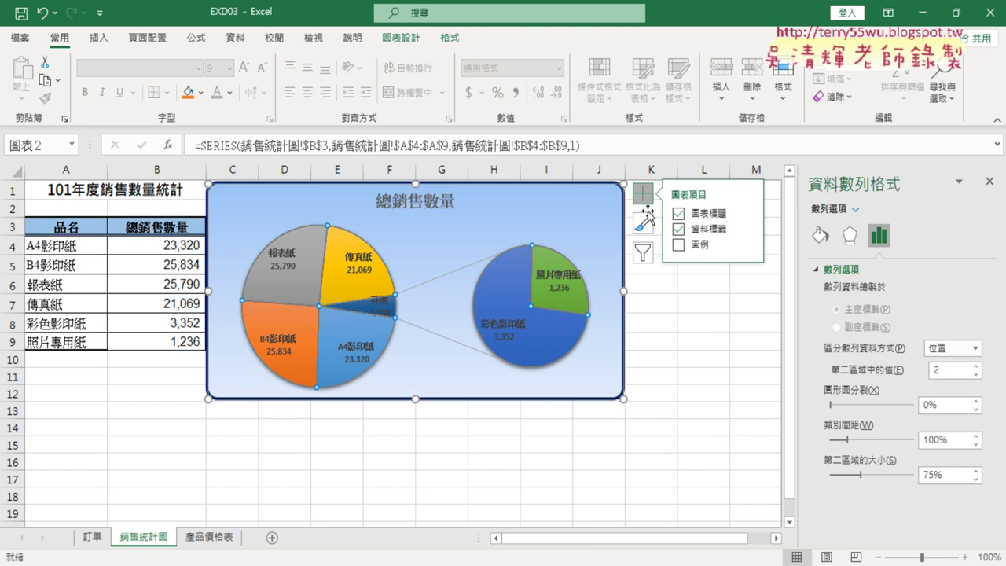
left_click(388, 245)
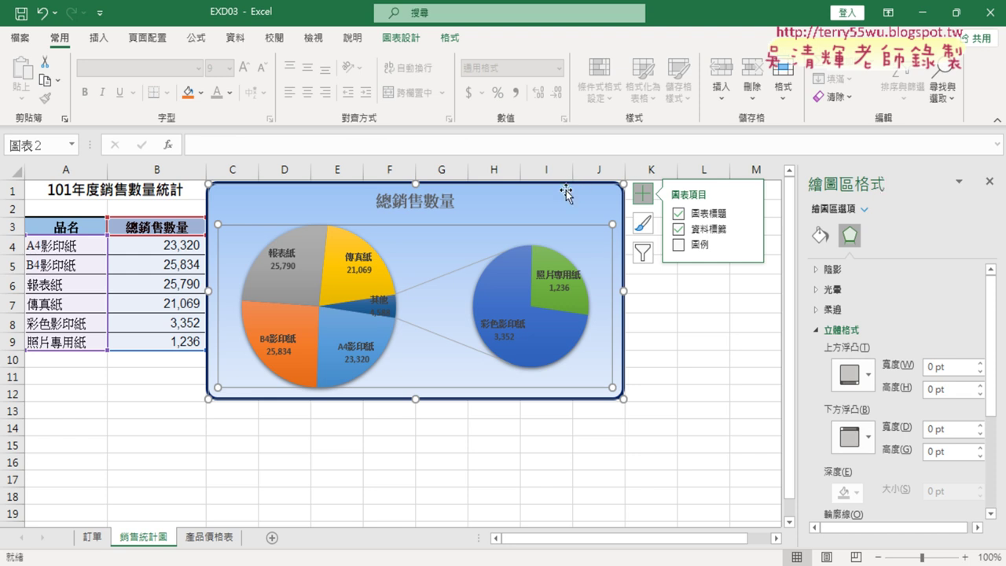
left_click(529, 209)
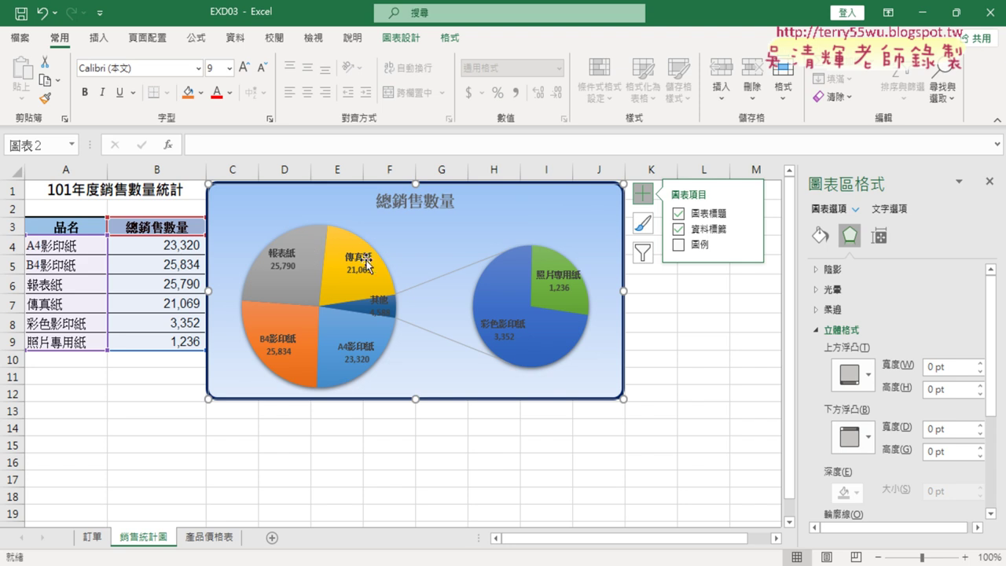
left_click(321, 254)
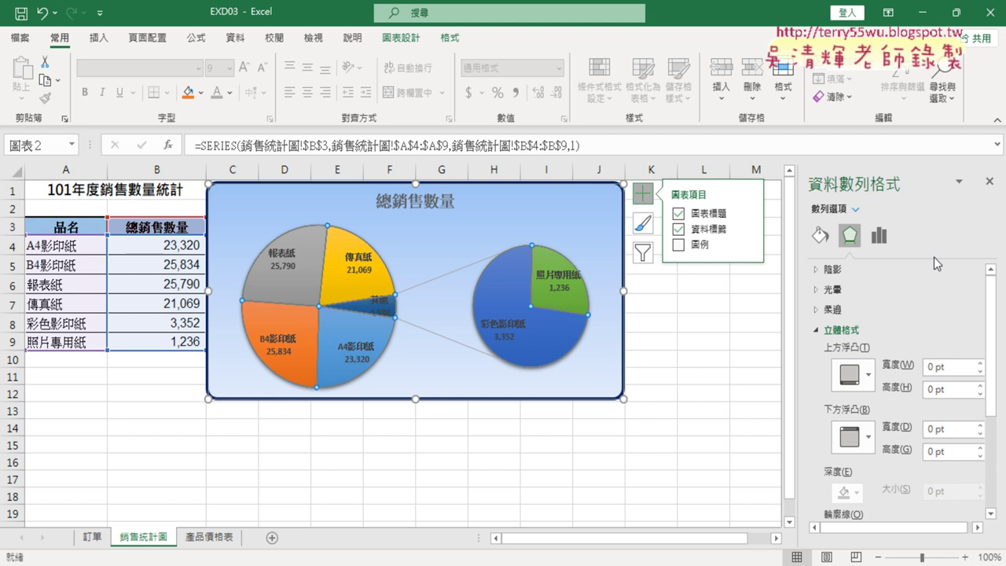
Expand the series' Effects 3-D Format section and show the Top bevel preset gallery
left_click(816, 330)
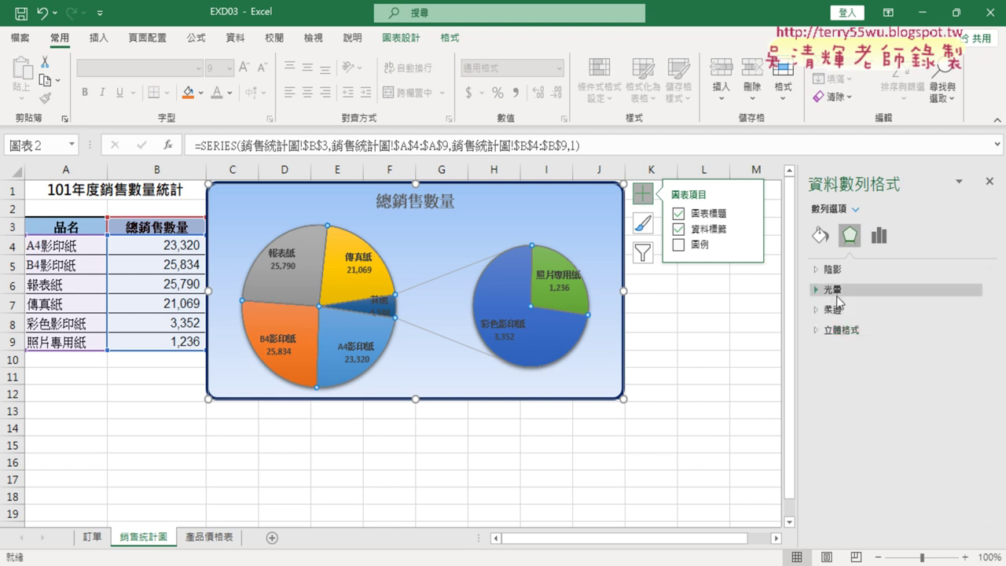
left_click(848, 243)
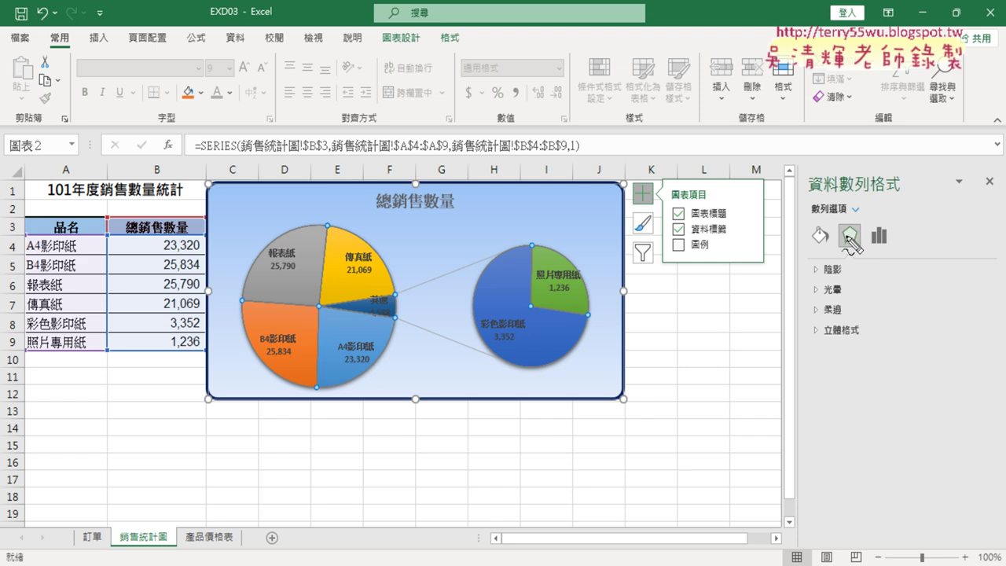
left_click_drag(843, 259, 861, 261)
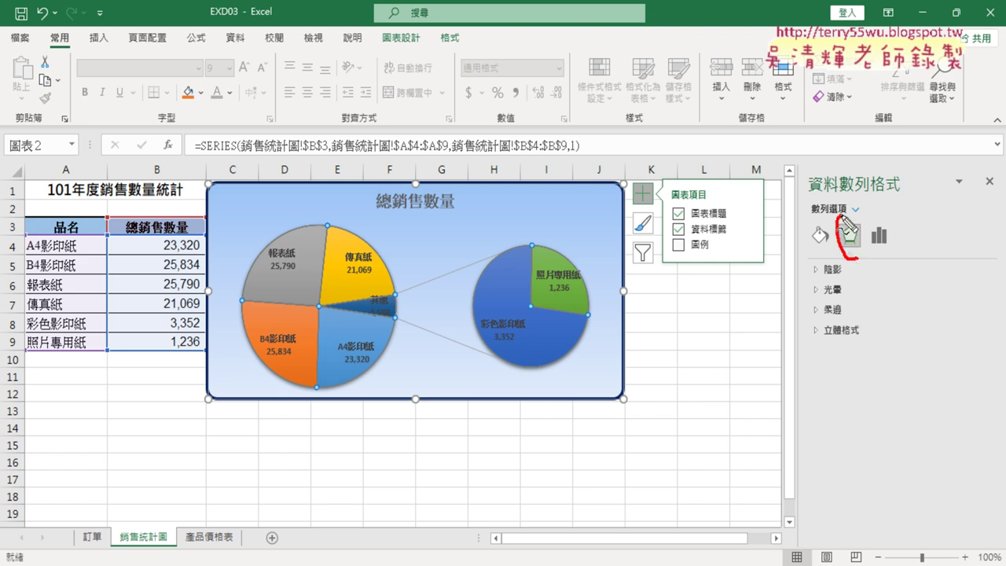
left_click_drag(824, 322, 841, 318)
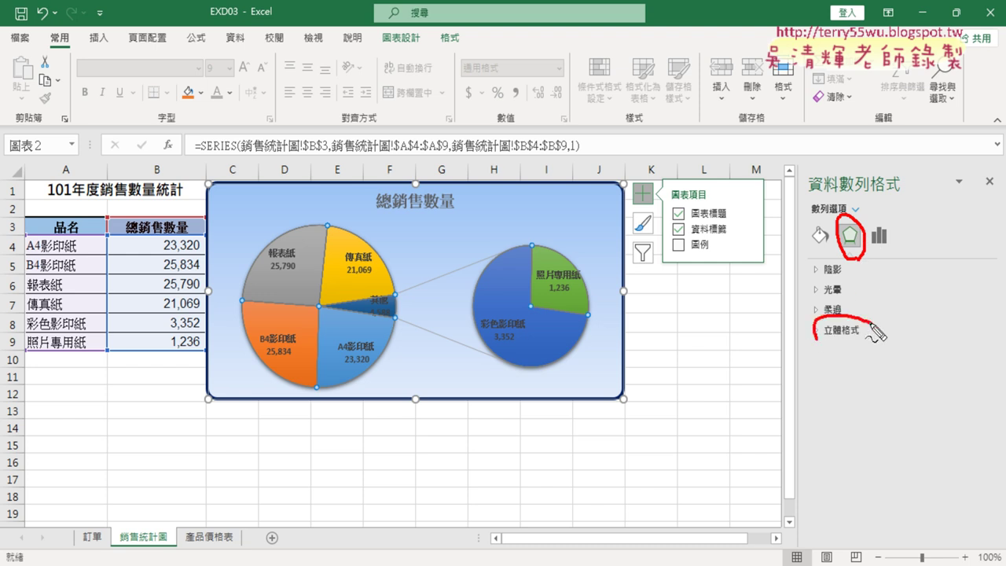
mouse_move(855, 267)
left_mouse_down()
mouse_move(857, 303)
mouse_move(878, 311)
left_mouse_up()
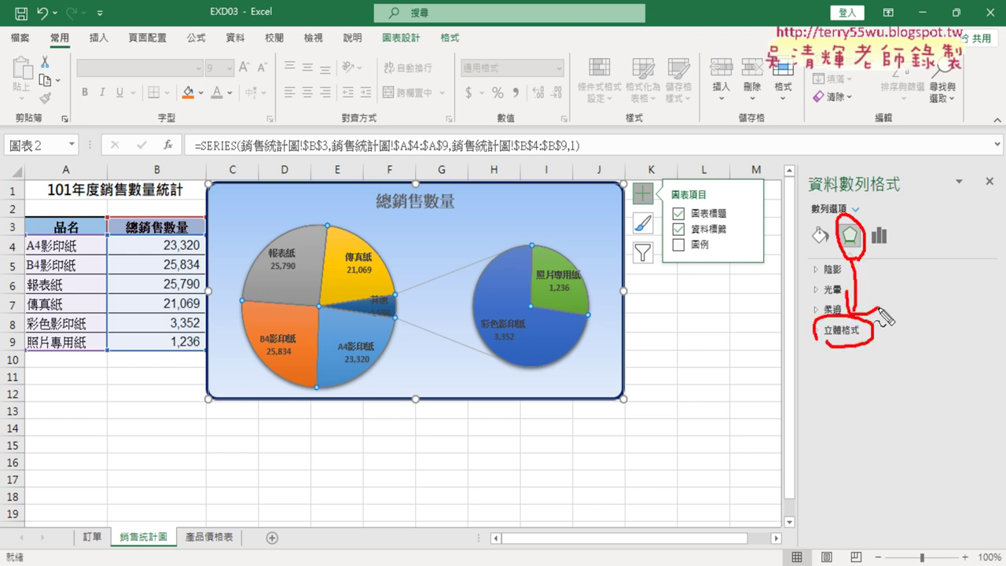
key("Escape")
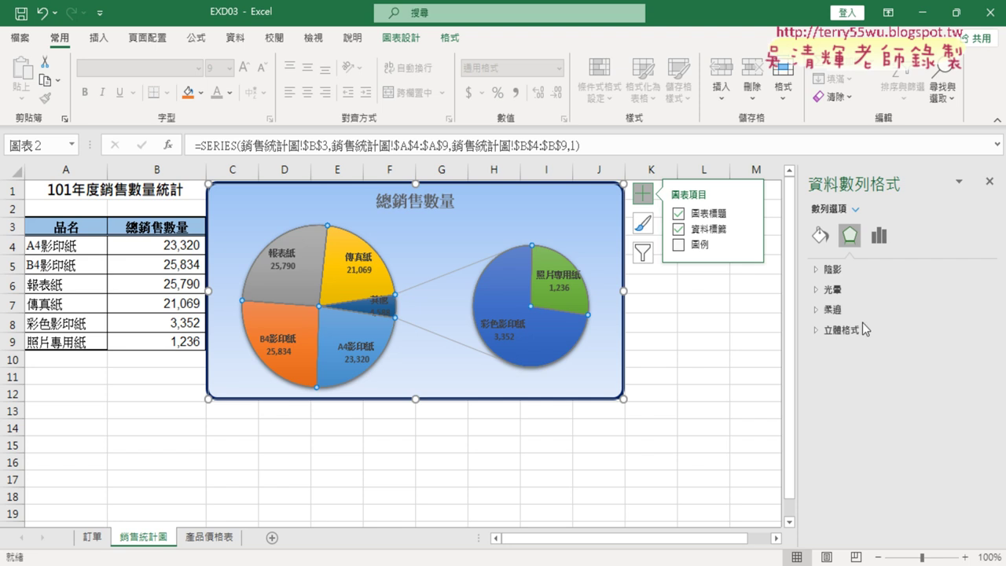
left_click(815, 331)
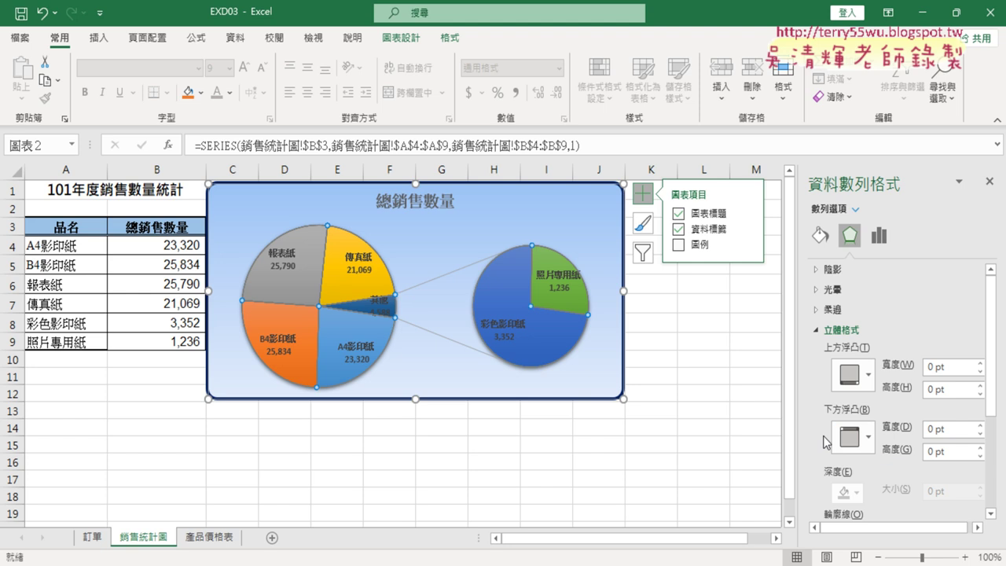
key("alt+Tab")
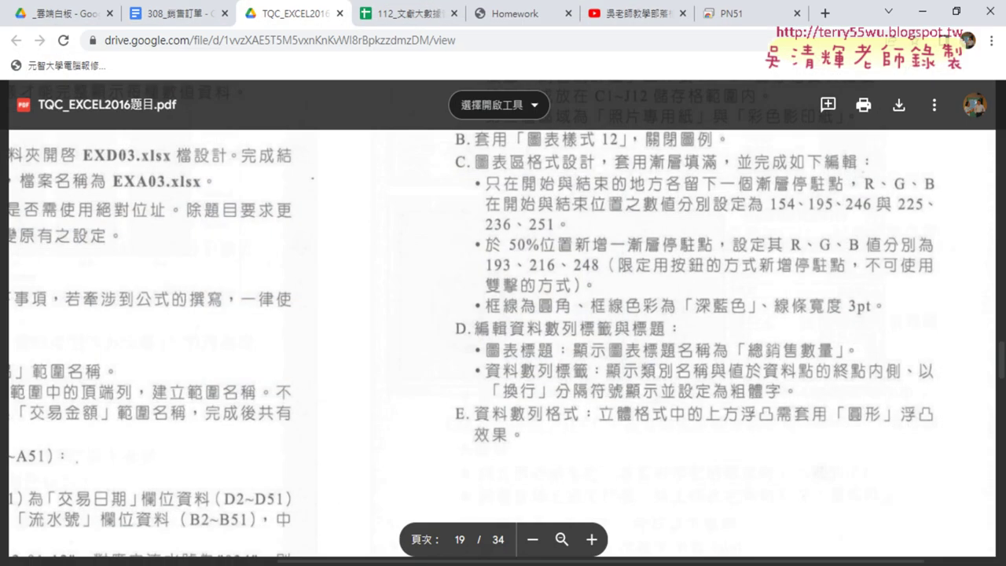
key("alt+Tab")
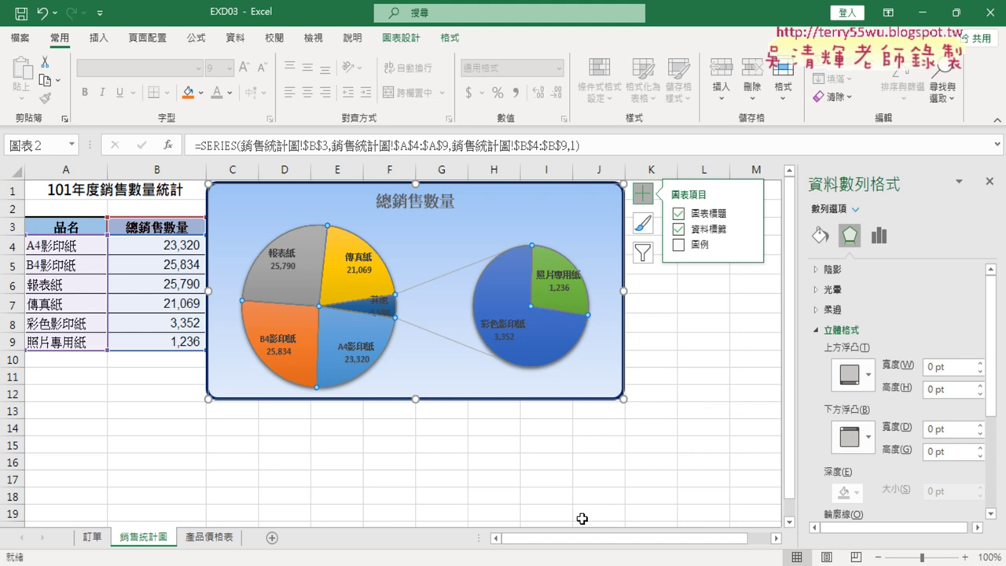
left_click(864, 374)
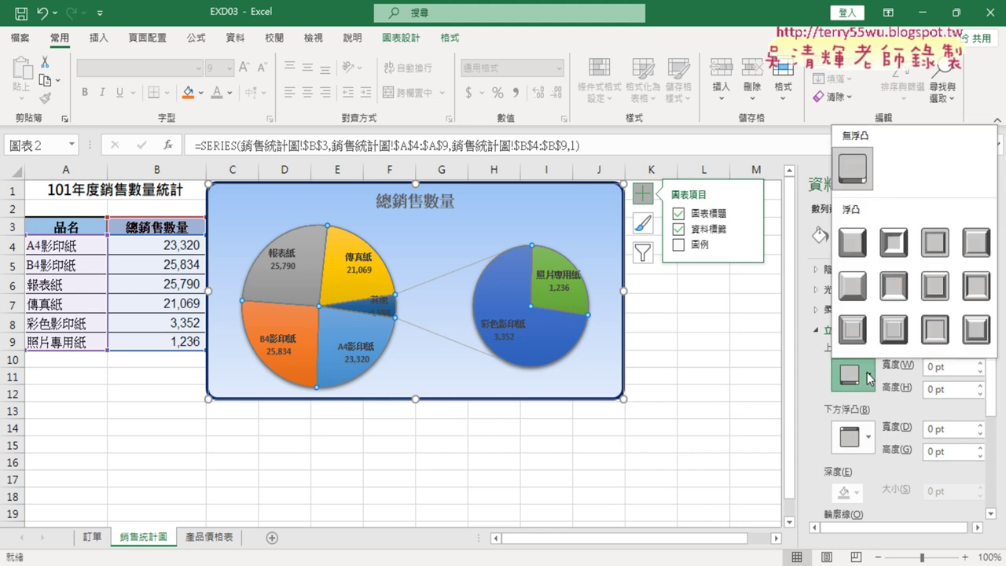
Apply the Circle top bevel preset, giving the slices a 6 pt by 6 pt bevel
left_click(852, 245)
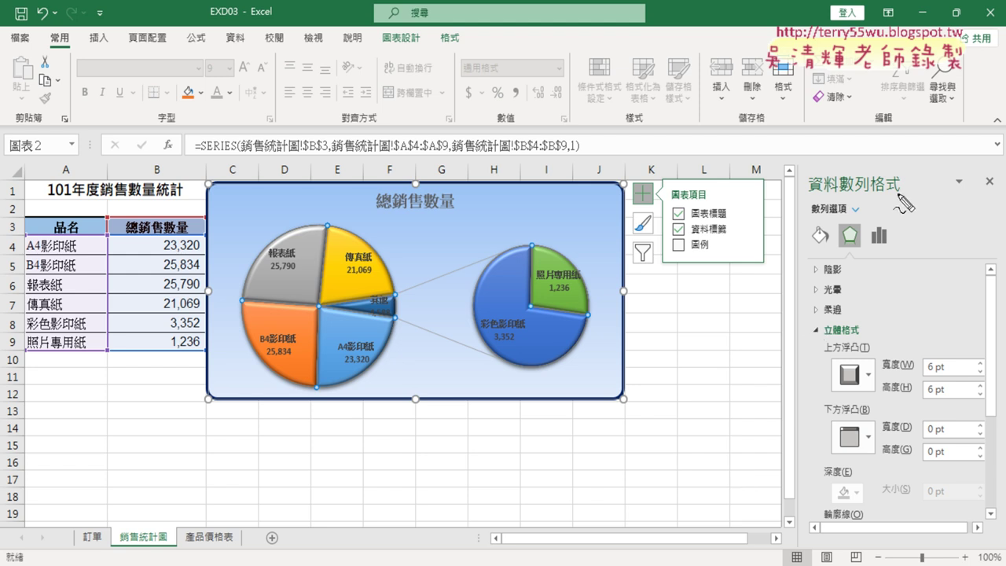
mouse_move(902, 201)
left_mouse_down()
mouse_move(778, 179)
mouse_move(910, 211)
left_mouse_up()
Save the workbook through Save As, renaming EXD03 to EXA308 in the 308 folder
left_click(19, 37)
left_click(69, 243)
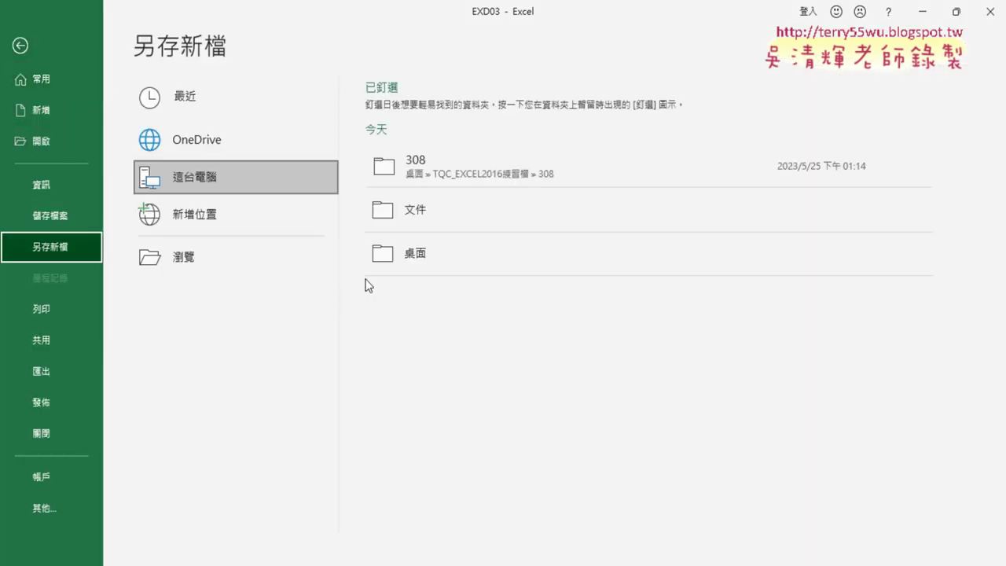
left_click(226, 267)
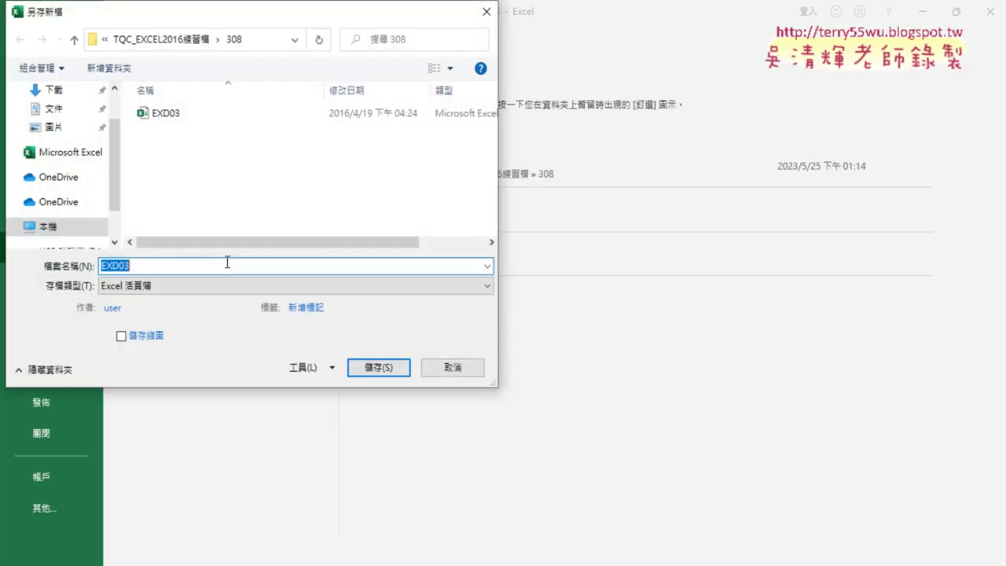
left_click(115, 266)
left_click(114, 266)
key("Delete")
key("Delete")
key("Delete")
type("A308")
key("Return")
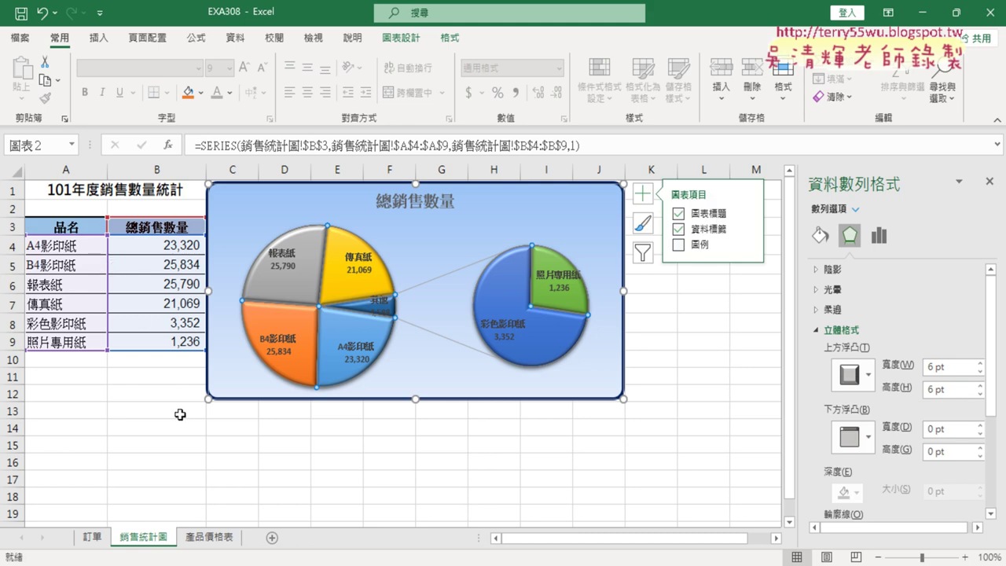
Enlarge the beveled pie-of-pie chart so it spans columns C through M, down to row 19
left_click(180, 426)
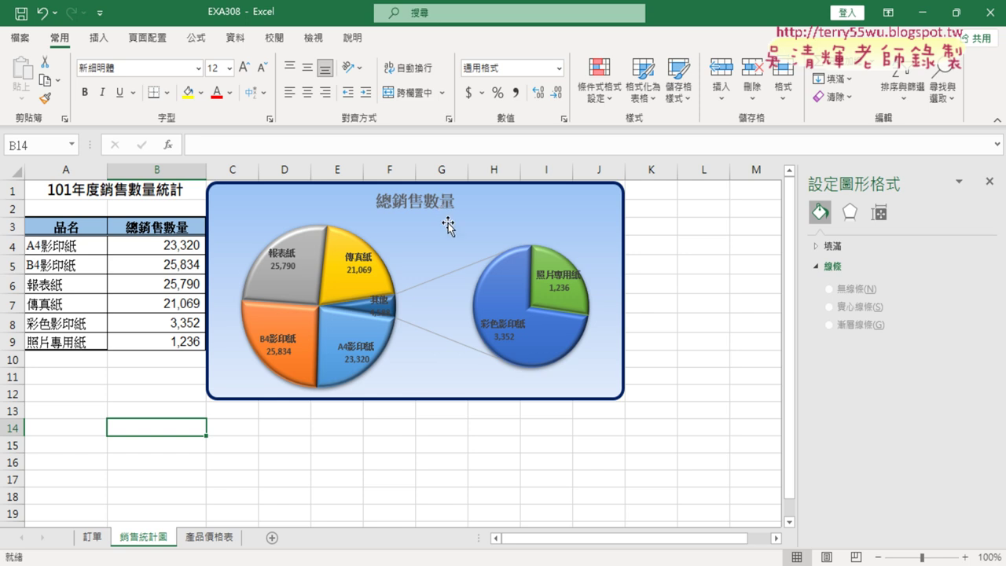
left_click(489, 221)
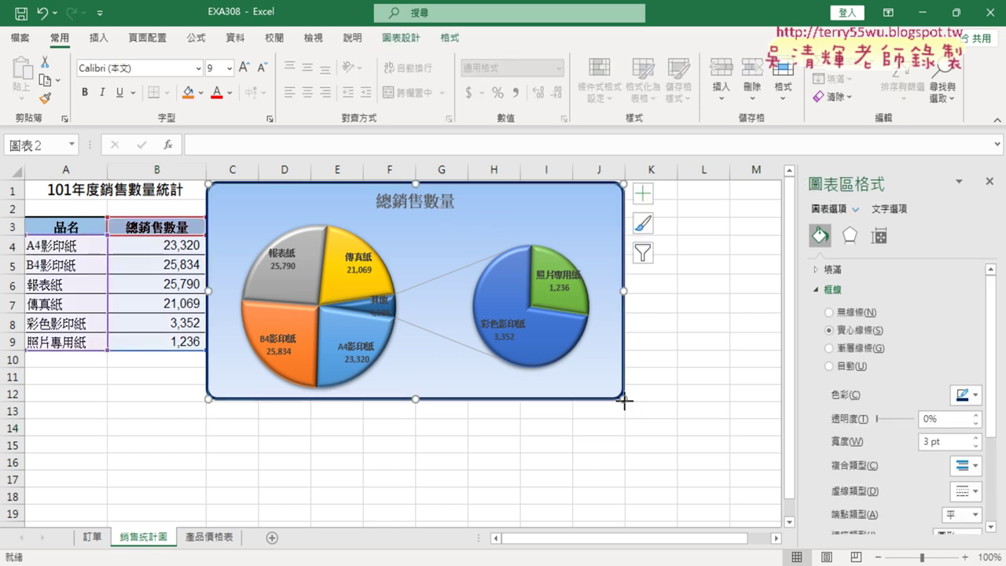
left_click_drag(628, 405, 751, 511)
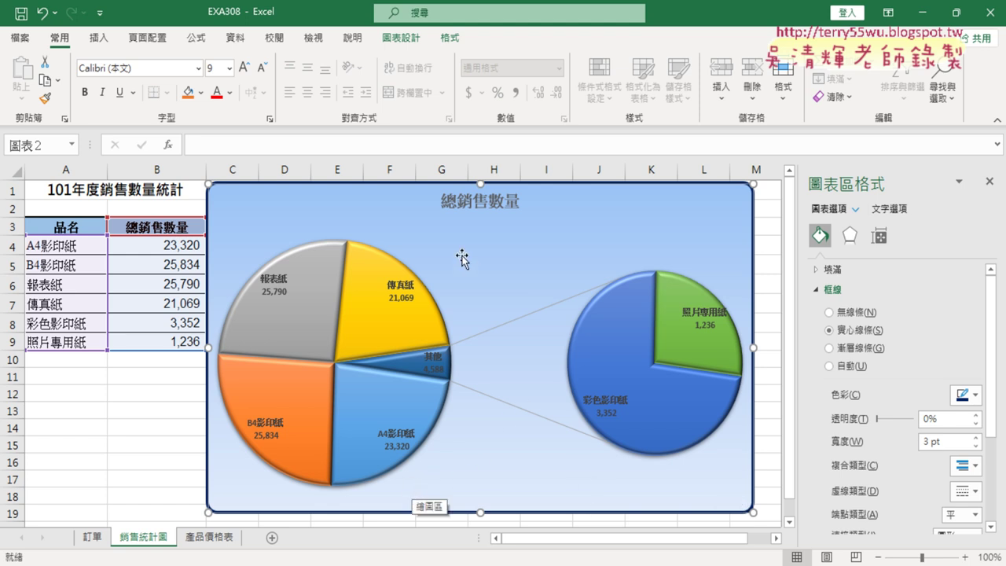
left_click(481, 198)
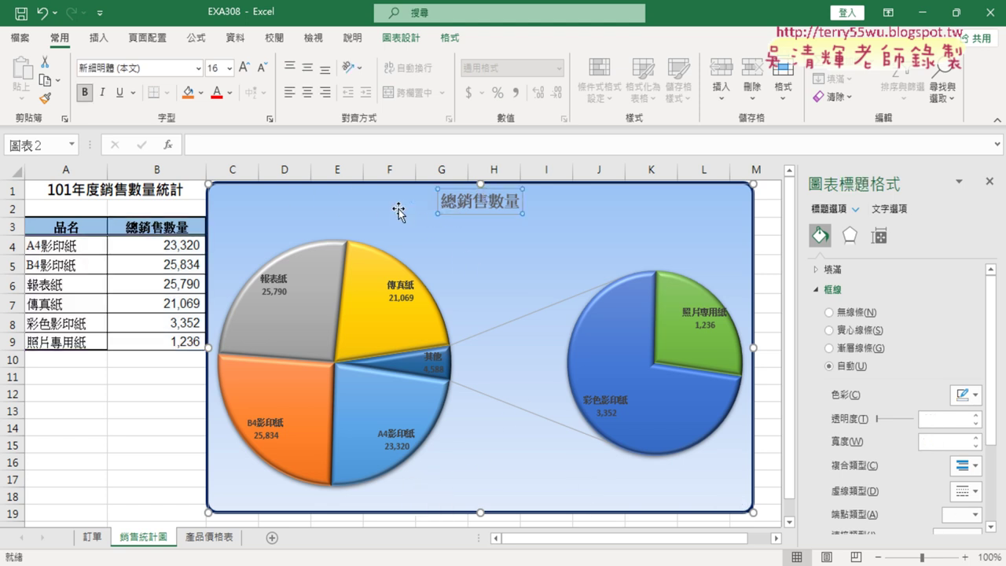